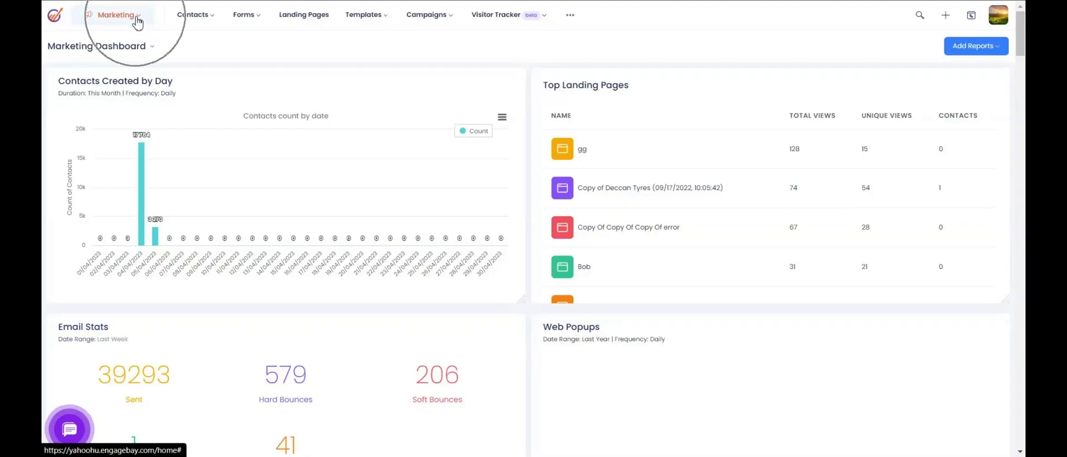
Switch to the Sales app and open its Contacts list
{"action": "left_click", "coordinate": [88, 59]}
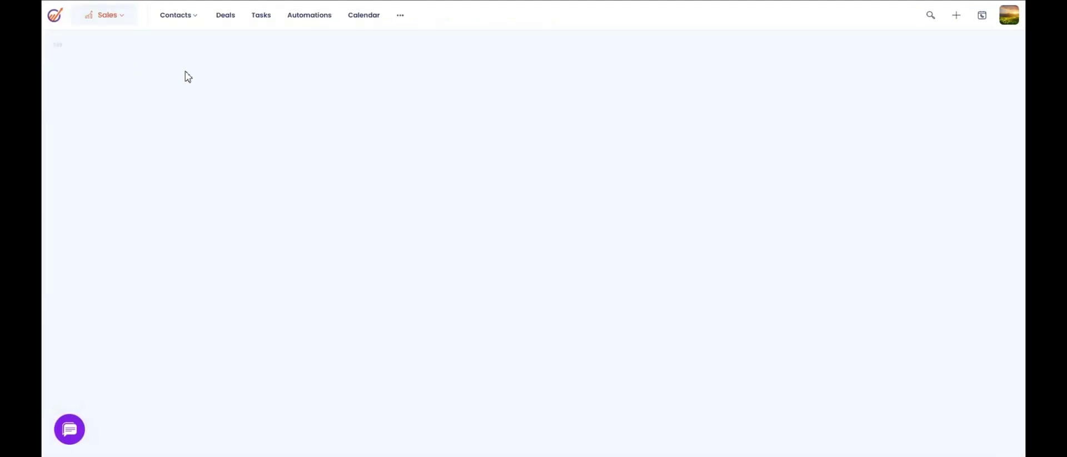
{"action": "mouse_move", "coordinate": [189, 22]}
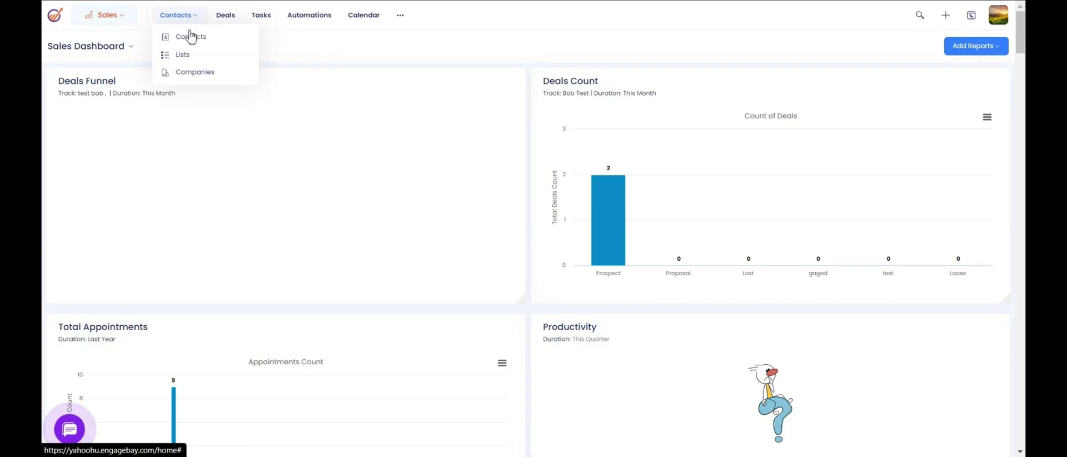
{"action": "left_click", "coordinate": [191, 36]}
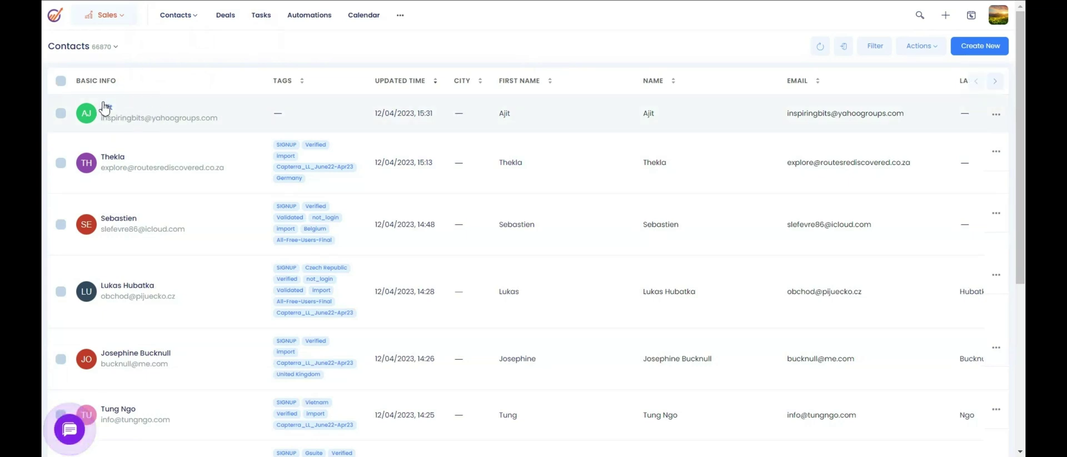
Visit the Marketing app's Contacts, then return to the Sales Contacts list of 66870 contacts
{"action": "left_click", "coordinate": [110, 14]}
{"action": "left_click", "coordinate": [110, 40]}
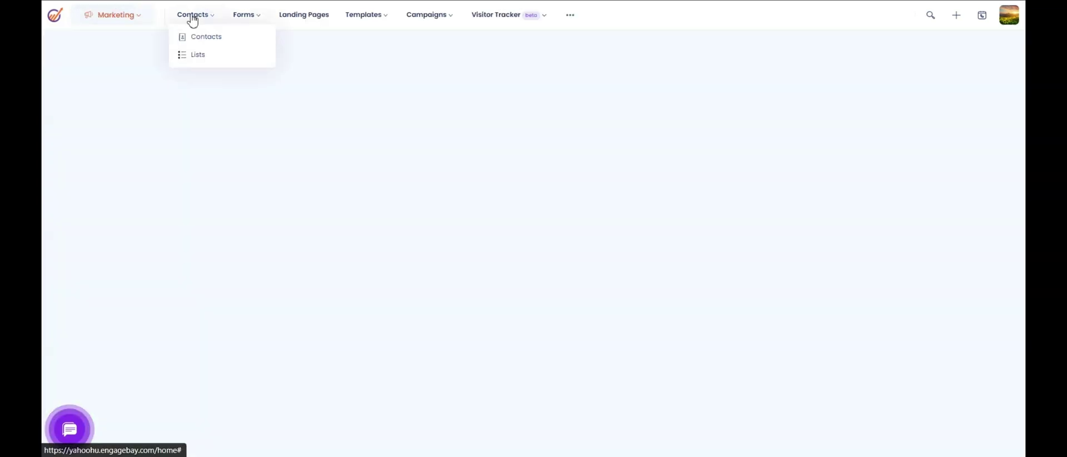
{"action": "left_click", "coordinate": [197, 38]}
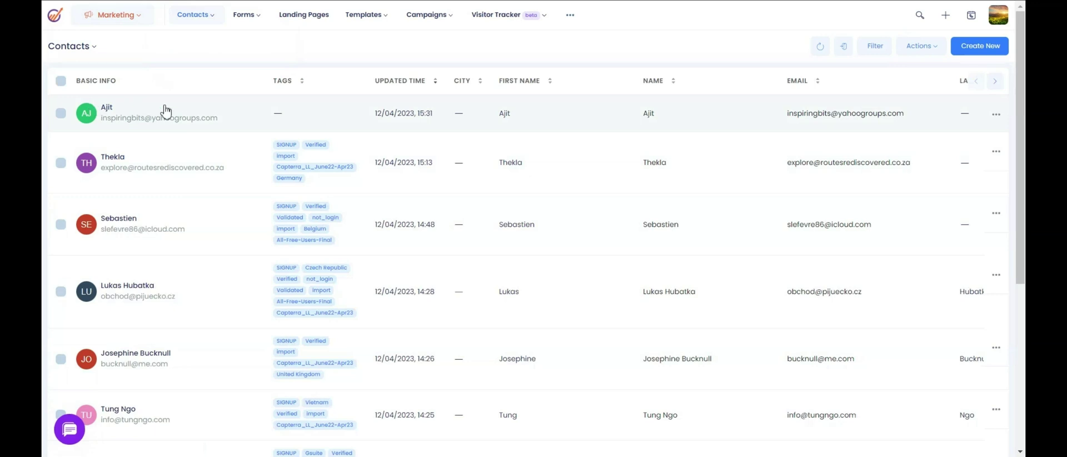
{"action": "left_click", "coordinate": [135, 16]}
{"action": "left_click", "coordinate": [101, 56]}
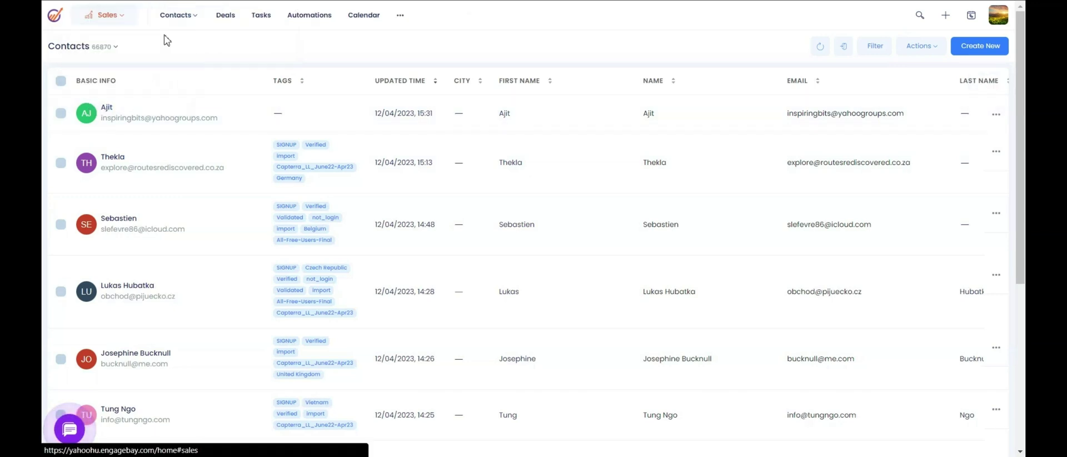
{"action": "mouse_move", "coordinate": [178, 17]}
{"action": "left_click", "coordinate": [178, 42]}
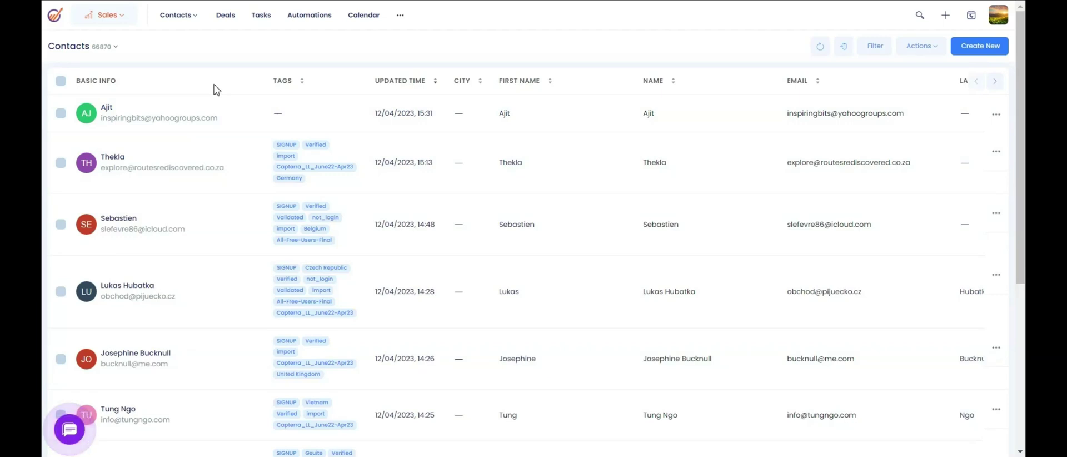
View the 148 deals as a milestone board, then go to Account Settings from the avatar menu
{"action": "left_click", "coordinate": [224, 26]}
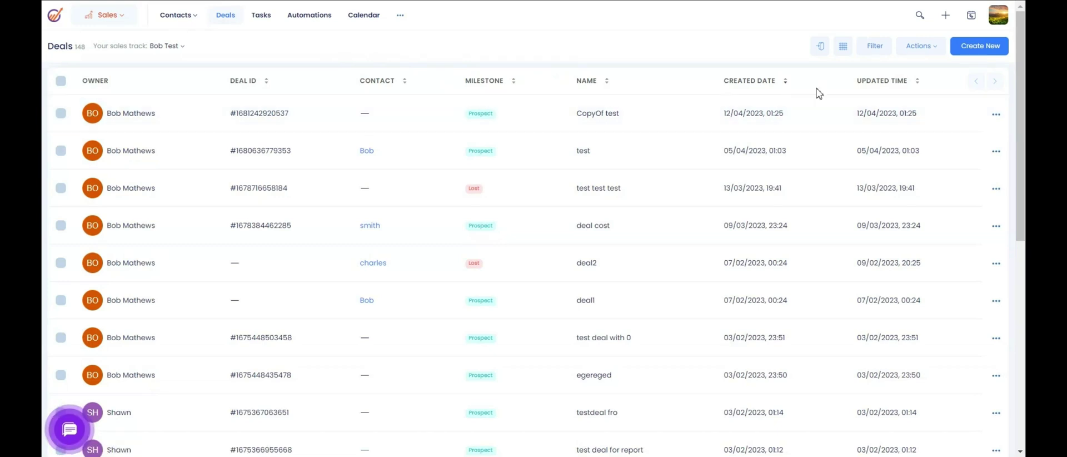
{"action": "left_click", "coordinate": [843, 45]}
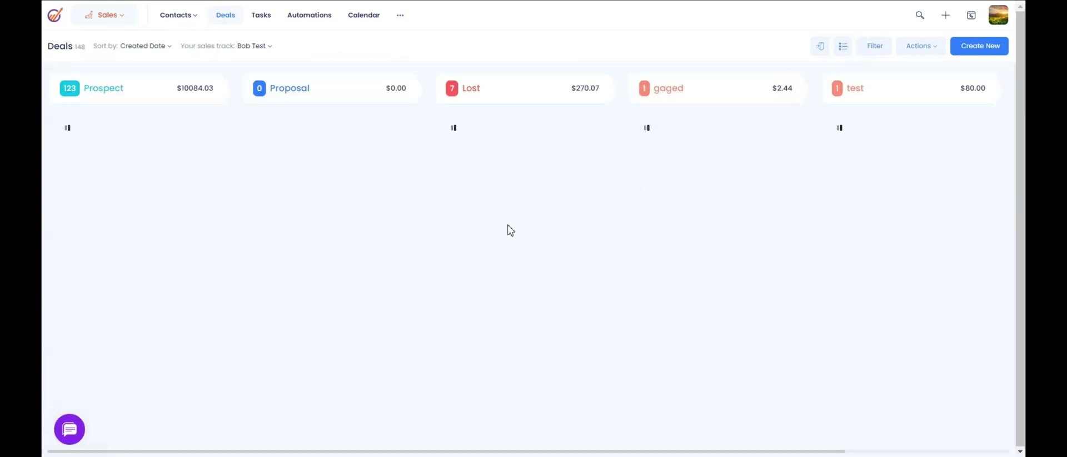
{"action": "left_click", "coordinate": [999, 17]}
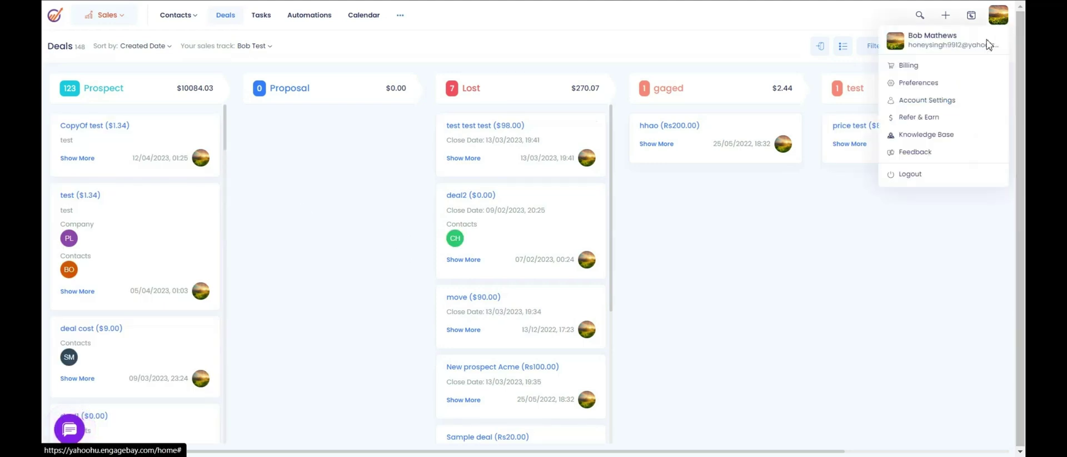
{"action": "left_click", "coordinate": [939, 101]}
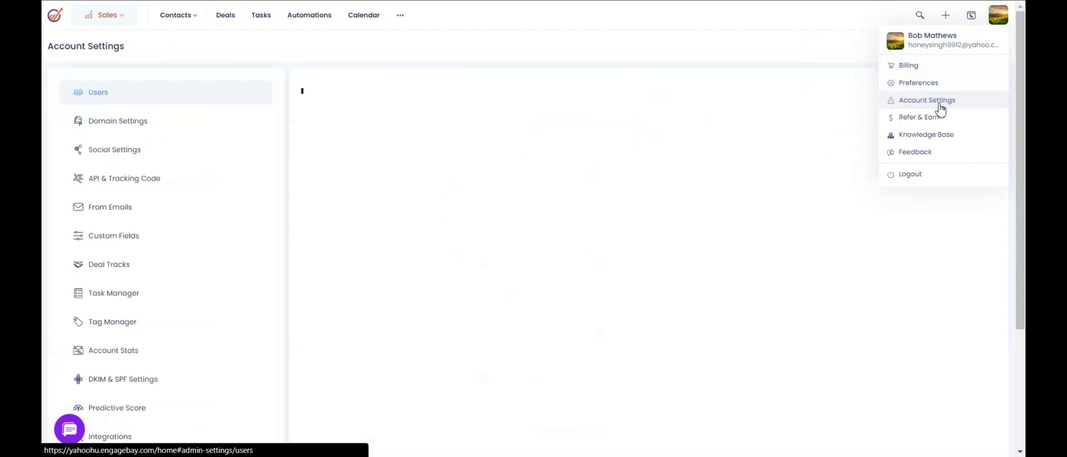
Create a new deal track named 'EB Test' in Deal Tracks settings
{"action": "left_click", "coordinate": [117, 264]}
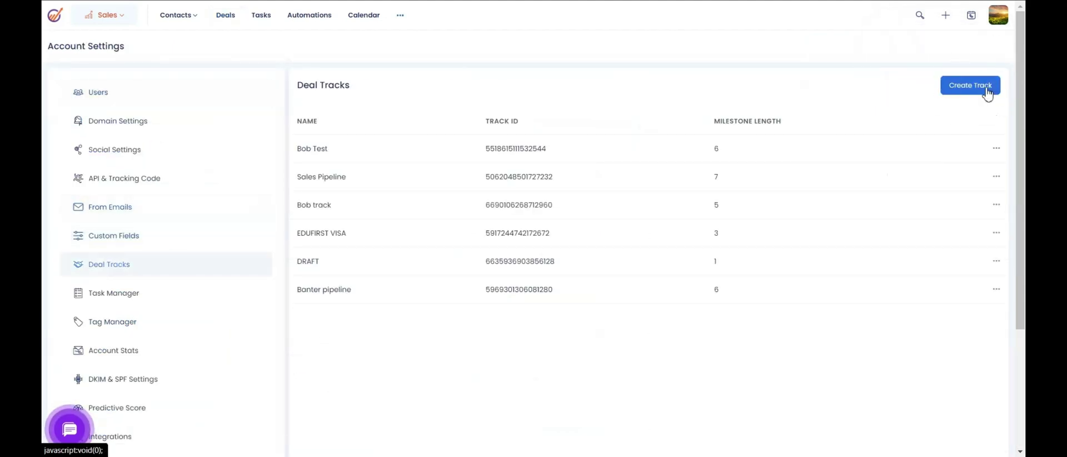
{"action": "left_click", "coordinate": [986, 89]}
{"action": "left_click", "coordinate": [859, 72]}
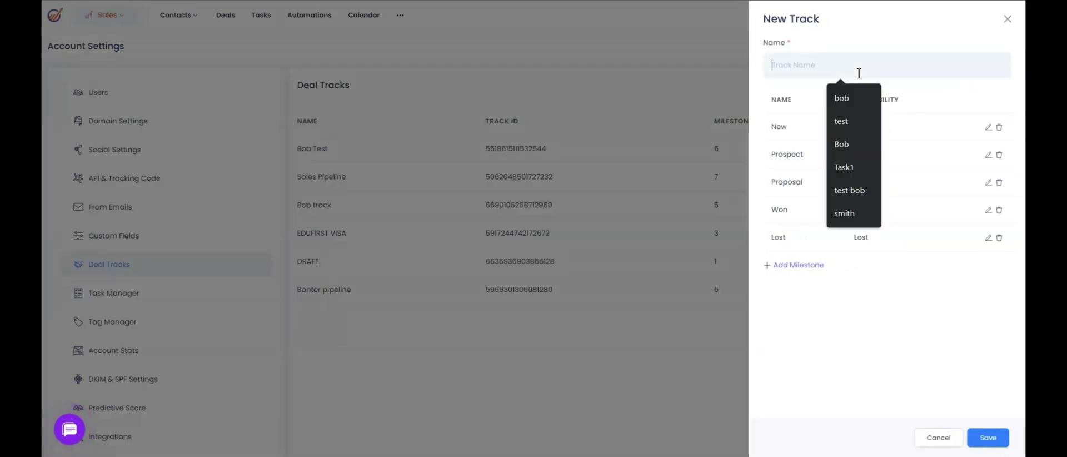
{"action": "type", "text": "EB Test"}
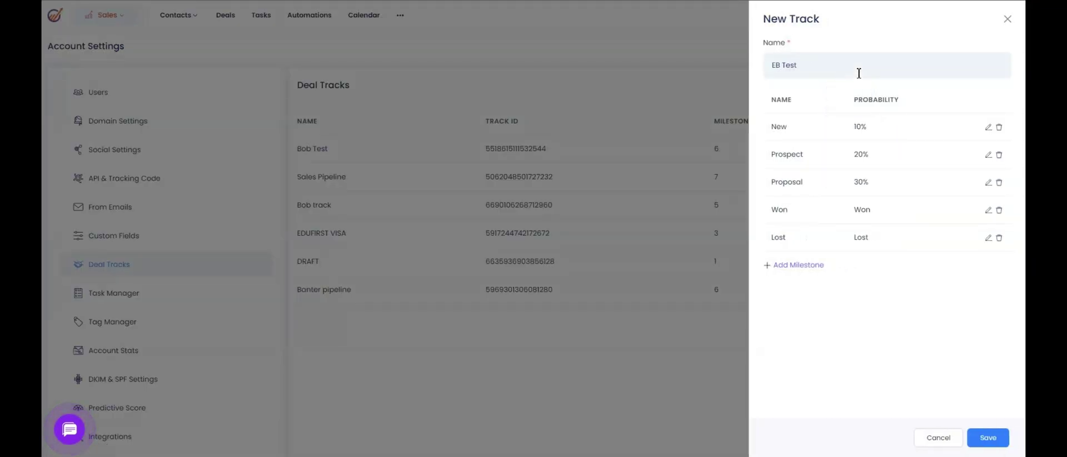
Delete the five default milestones (New, Prospect, Proposal, Won, Lost) and begin a new milestone
{"action": "left_click", "coordinate": [999, 128]}
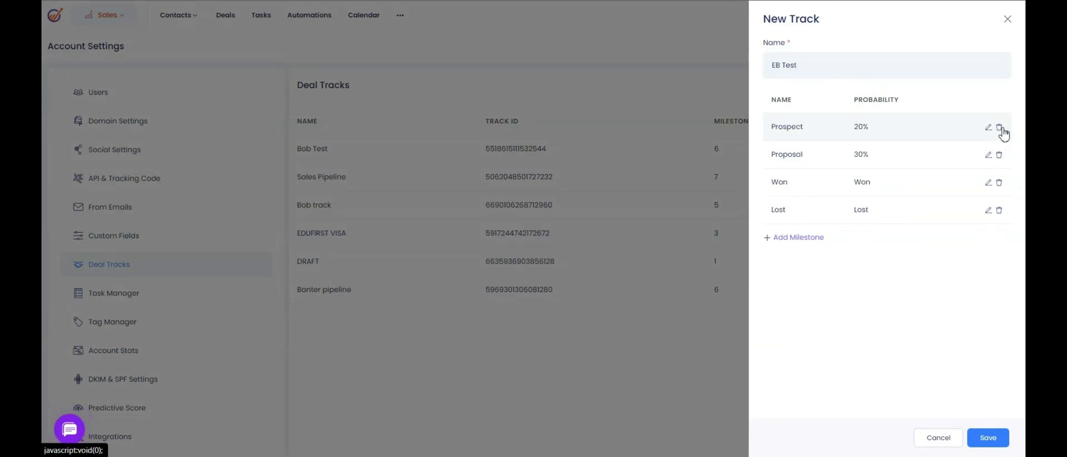
{"action": "left_click", "coordinate": [999, 128]}
{"action": "left_click", "coordinate": [999, 127]}
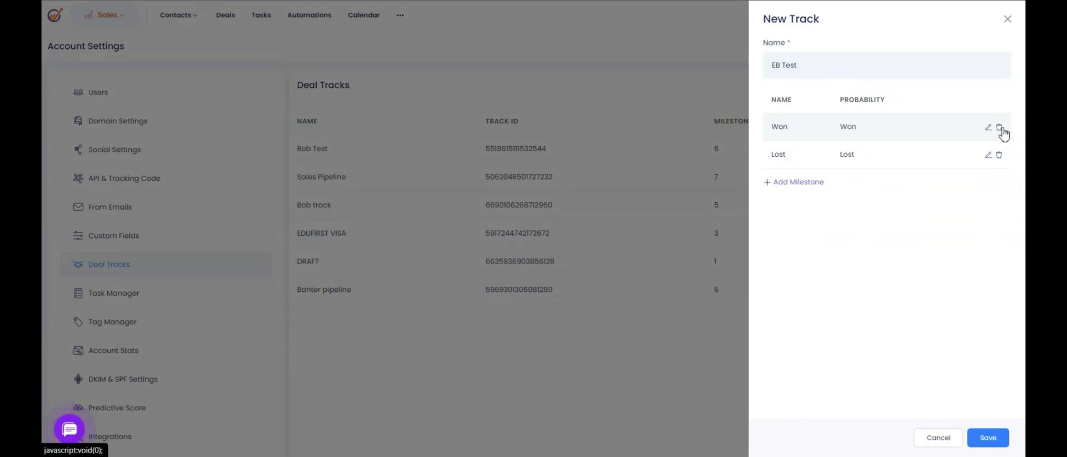
{"action": "left_click", "coordinate": [999, 128]}
{"action": "left_click", "coordinate": [1000, 128]}
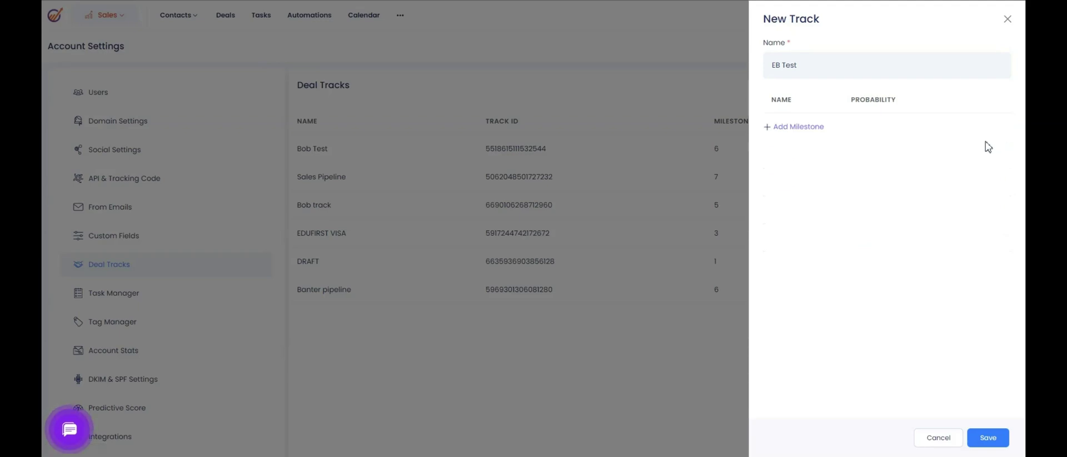
{"action": "left_click", "coordinate": [798, 127]}
Add a 'Proposal' milestone with 10% probability
{"action": "left_click", "coordinate": [801, 134]}
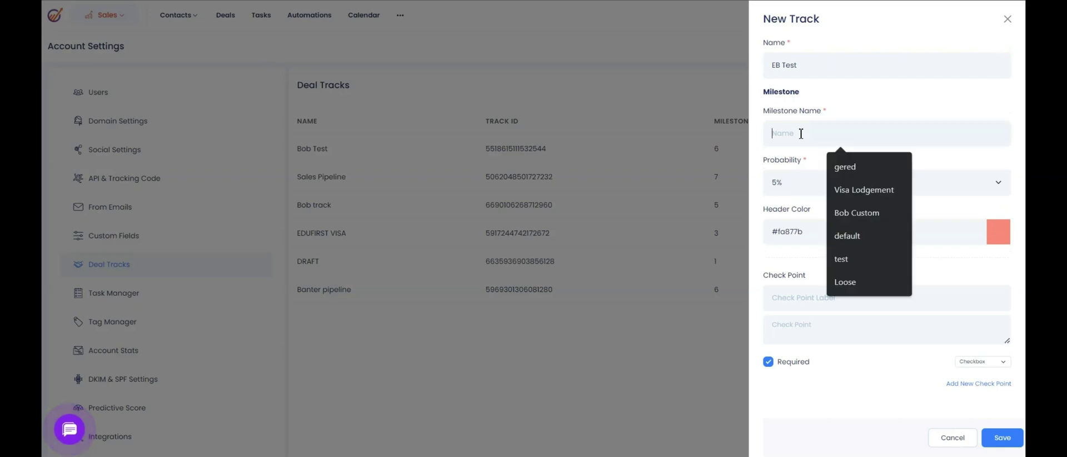
{"action": "type", "text": "Proposa"}
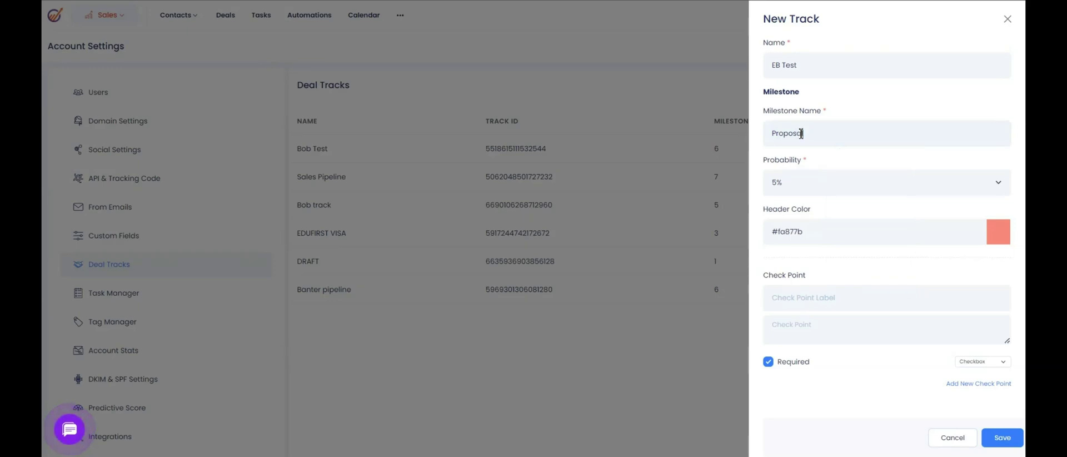
{"action": "type", "text": "l"}
{"action": "left_click", "coordinate": [791, 188]}
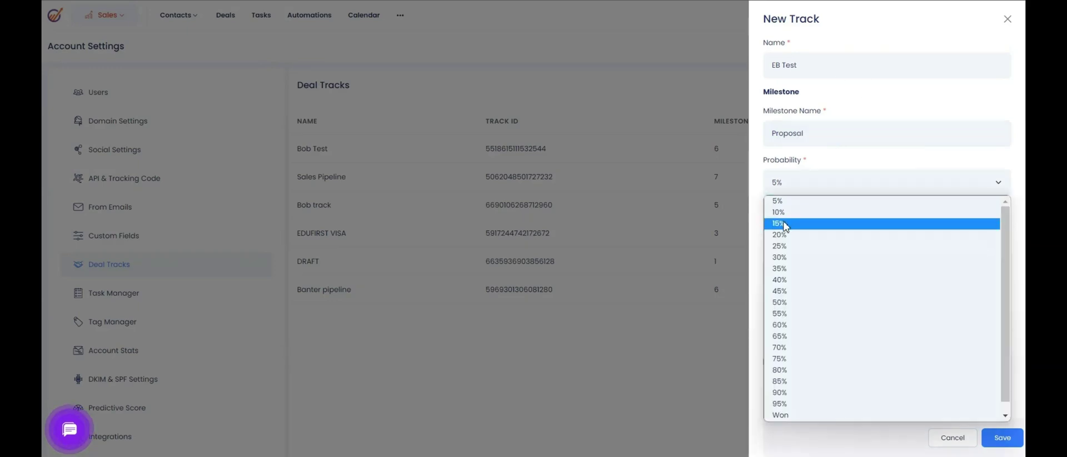
{"action": "left_click", "coordinate": [787, 218]}
{"action": "left_click", "coordinate": [999, 239]}
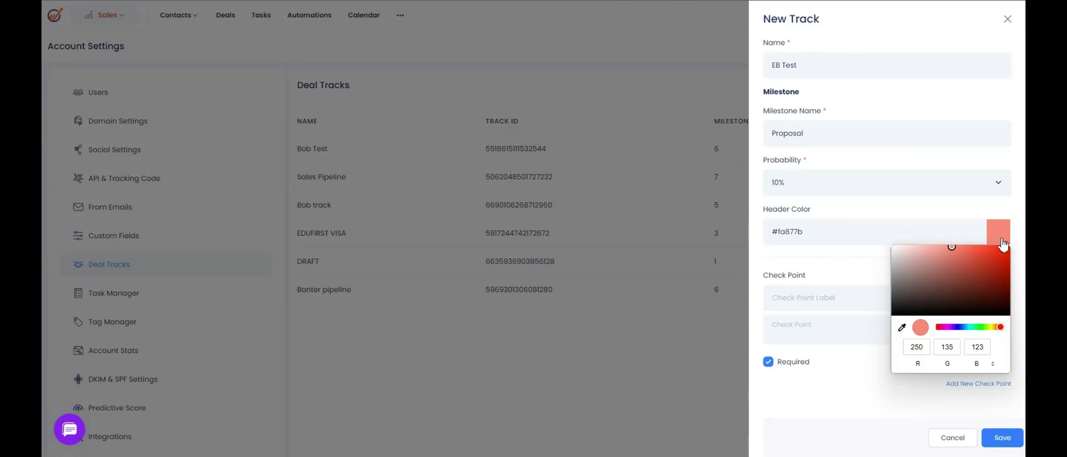
{"action": "left_click", "coordinate": [871, 264]}
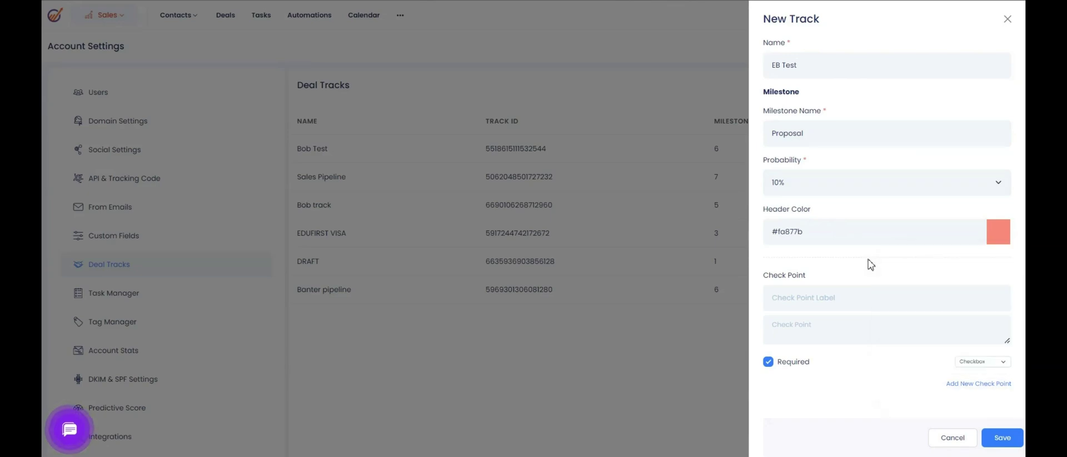
{"action": "left_click", "coordinate": [1000, 440]}
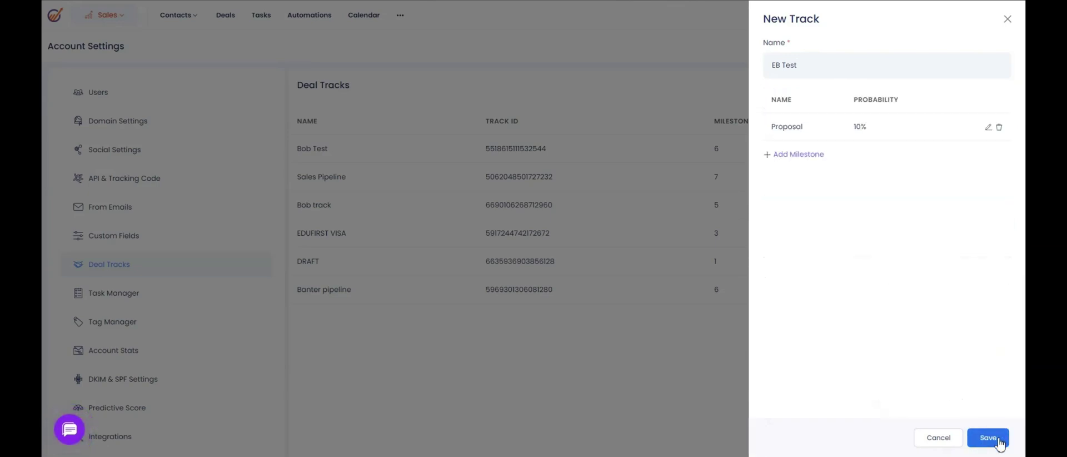
Add a 'qualified' milestone at 40% probability with header colour #b7938f
{"action": "left_click", "coordinate": [810, 160]}
{"action": "left_click", "coordinate": [803, 132]}
{"action": "type", "text": "qualified"}
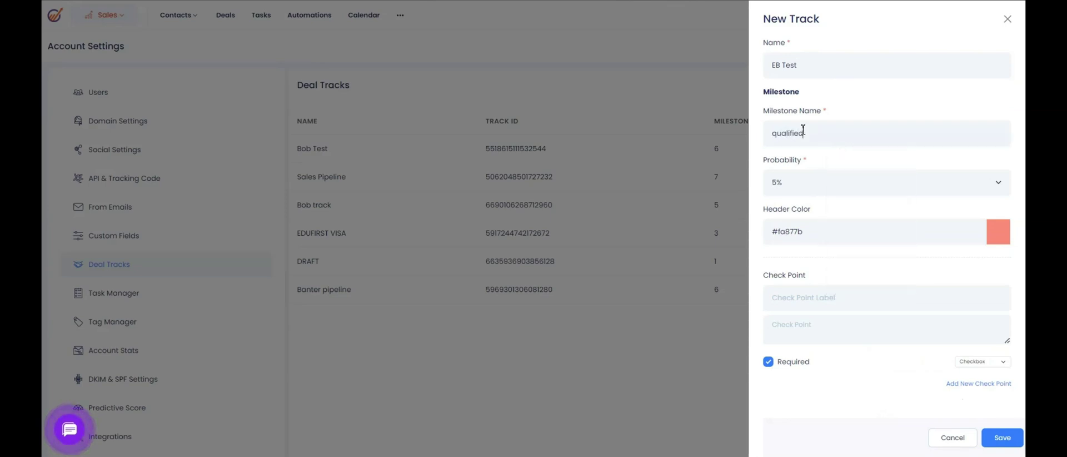
{"action": "left_click", "coordinate": [799, 184]}
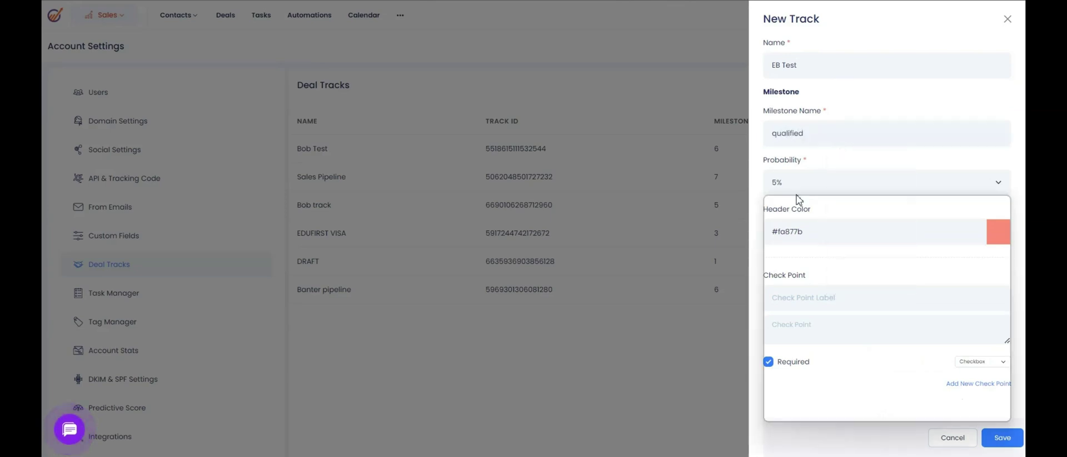
{"action": "left_click", "coordinate": [790, 281]}
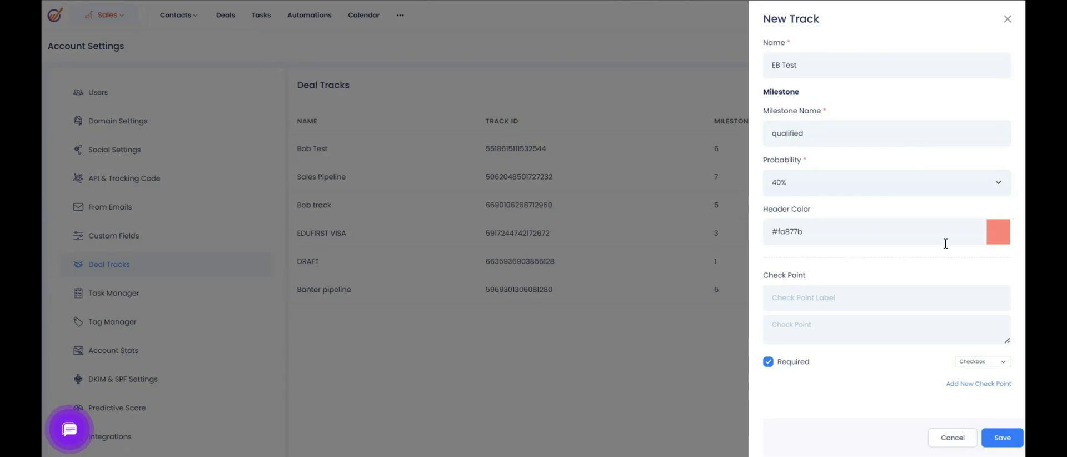
{"action": "left_click", "coordinate": [1001, 240]}
{"action": "left_click", "coordinate": [918, 270]}
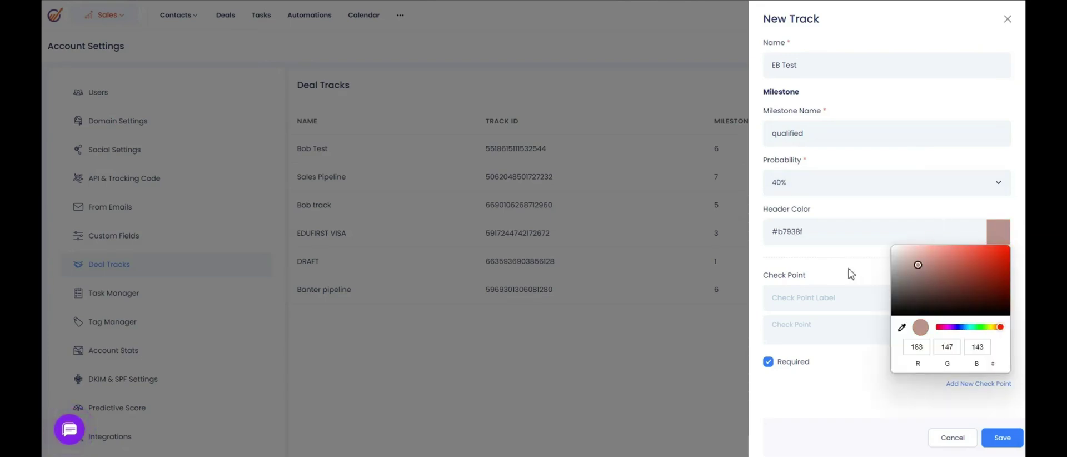
{"action": "left_click", "coordinate": [849, 269]}
{"action": "left_click", "coordinate": [998, 437]}
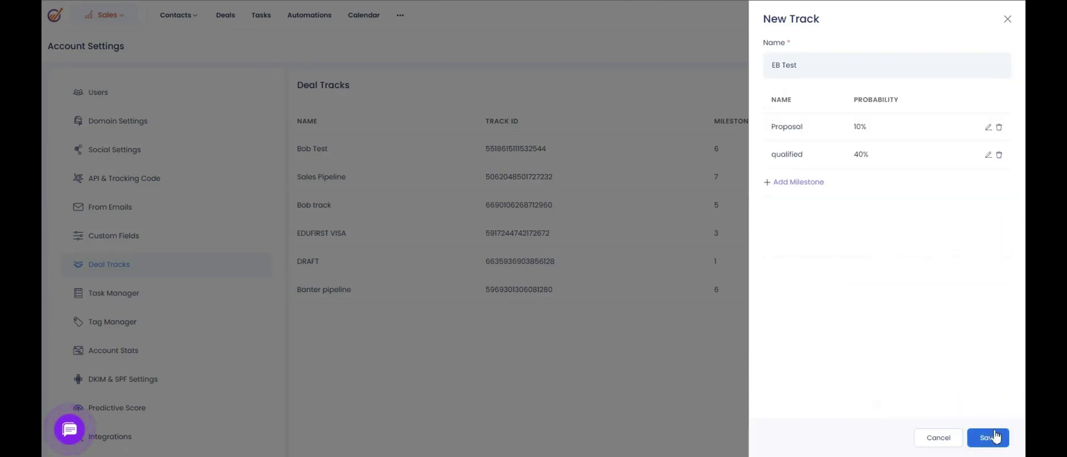
Add an 'Interested' milestone at 70% probability with a purple header colour
{"action": "left_click", "coordinate": [794, 184]}
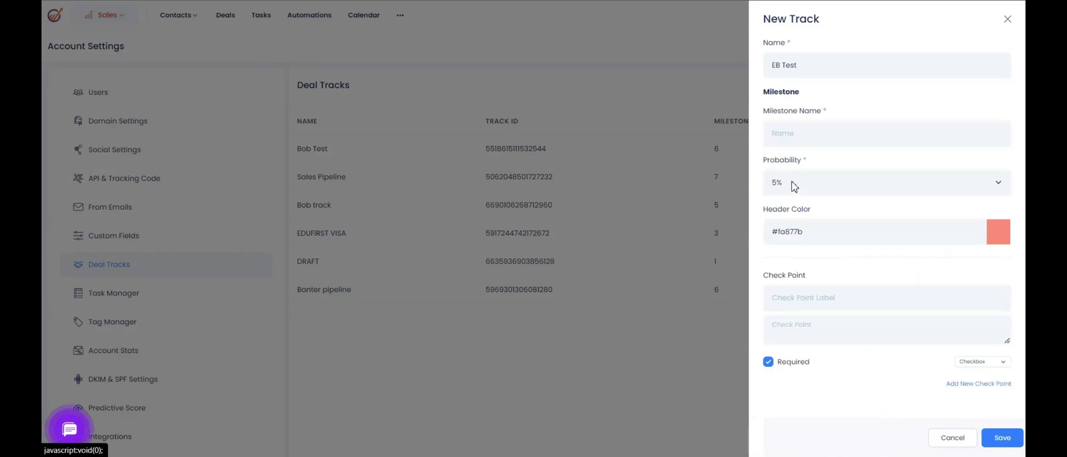
{"action": "left_click", "coordinate": [804, 141]}
{"action": "type", "text": "Interested"}
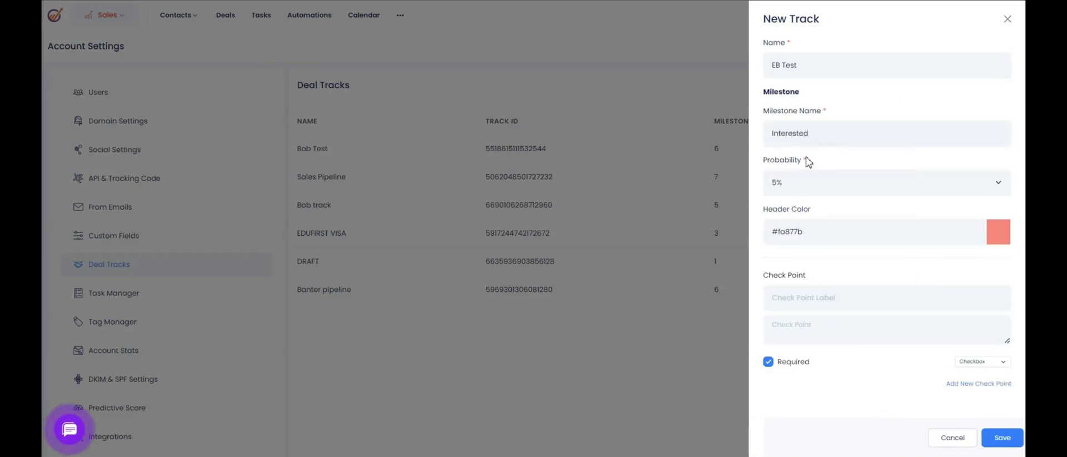
{"action": "left_click", "coordinate": [807, 185]}
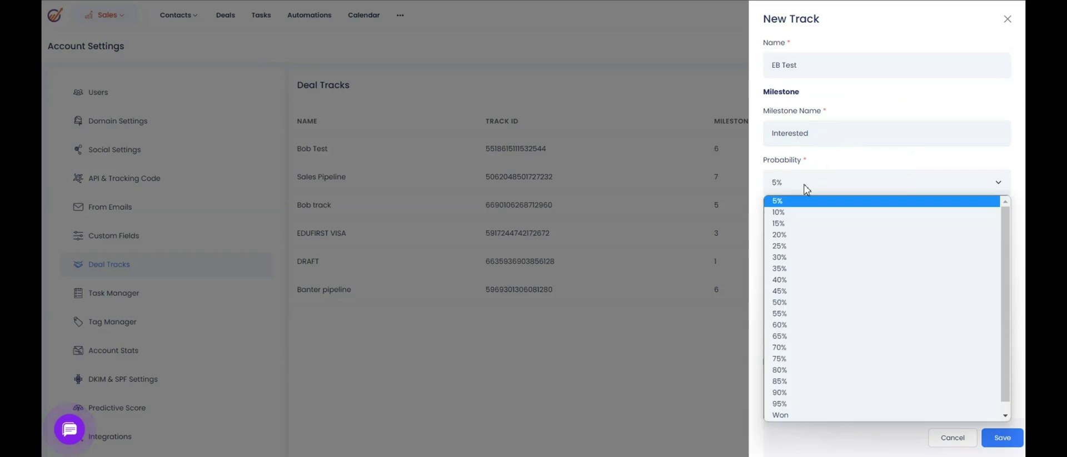
{"action": "left_click", "coordinate": [791, 349]}
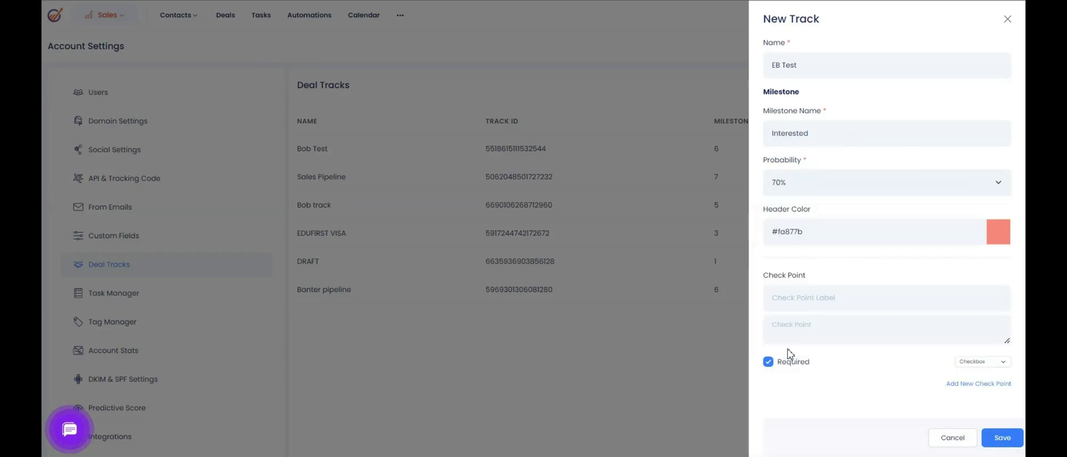
{"action": "left_click", "coordinate": [991, 240]}
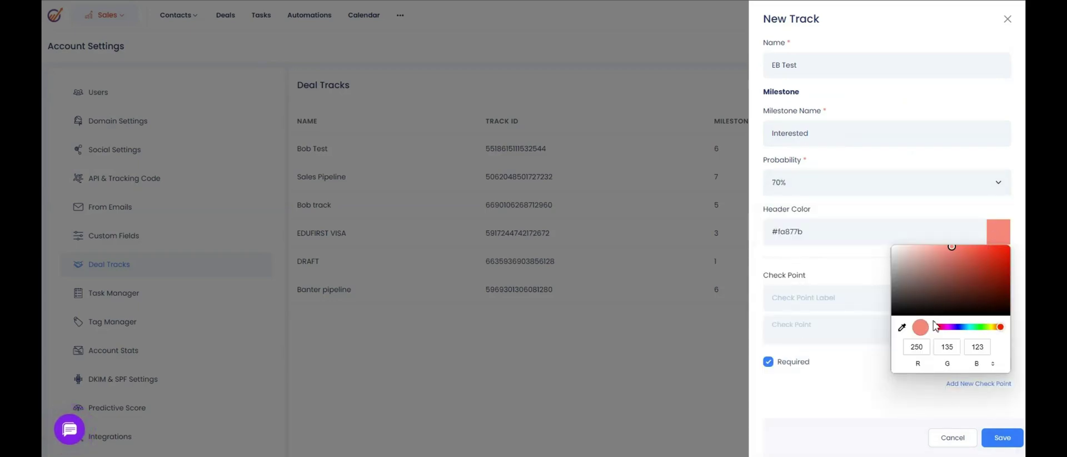
{"action": "left_click", "coordinate": [952, 327]}
{"action": "left_click", "coordinate": [940, 268]}
{"action": "left_click", "coordinate": [848, 392]}
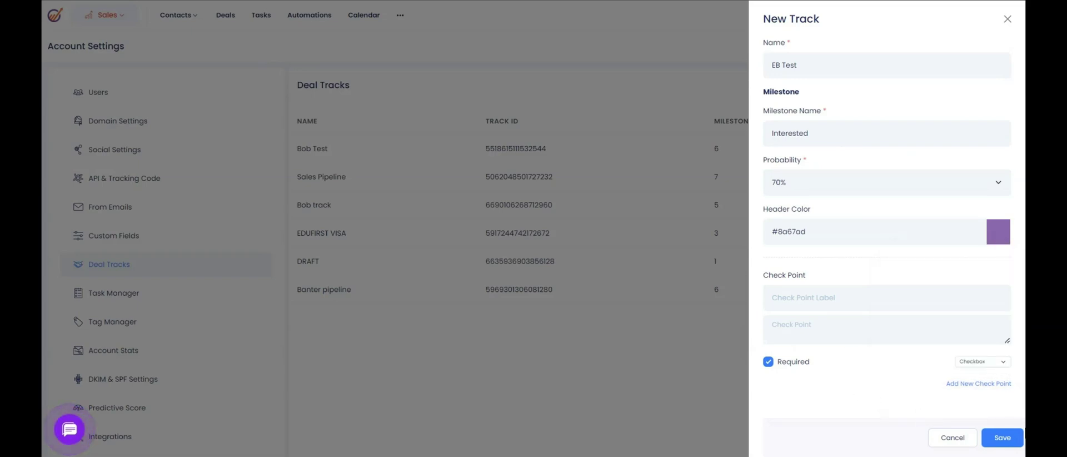
{"action": "left_click", "coordinate": [1003, 439]}
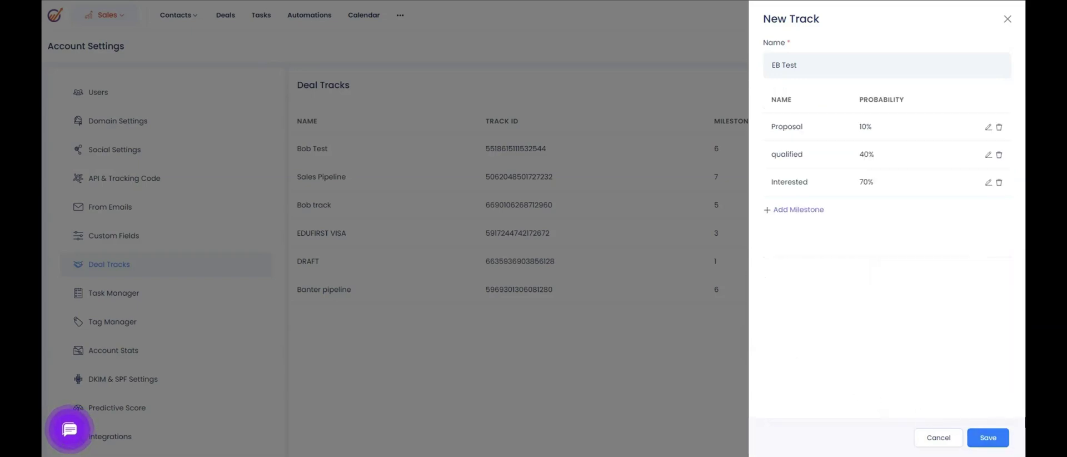
Close the EB Test track form without saving and return to the Bob Test Deals board
{"action": "left_click", "coordinate": [795, 210]}
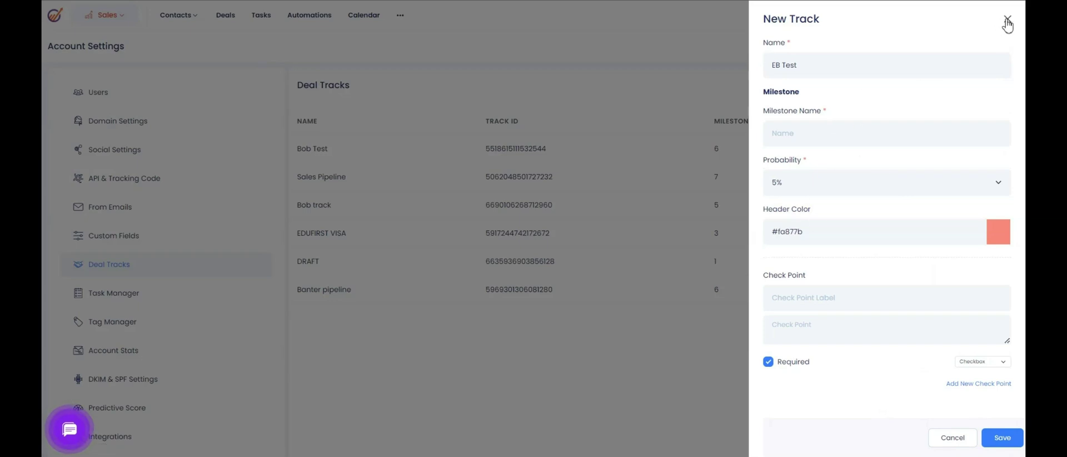
{"action": "left_click", "coordinate": [1007, 21]}
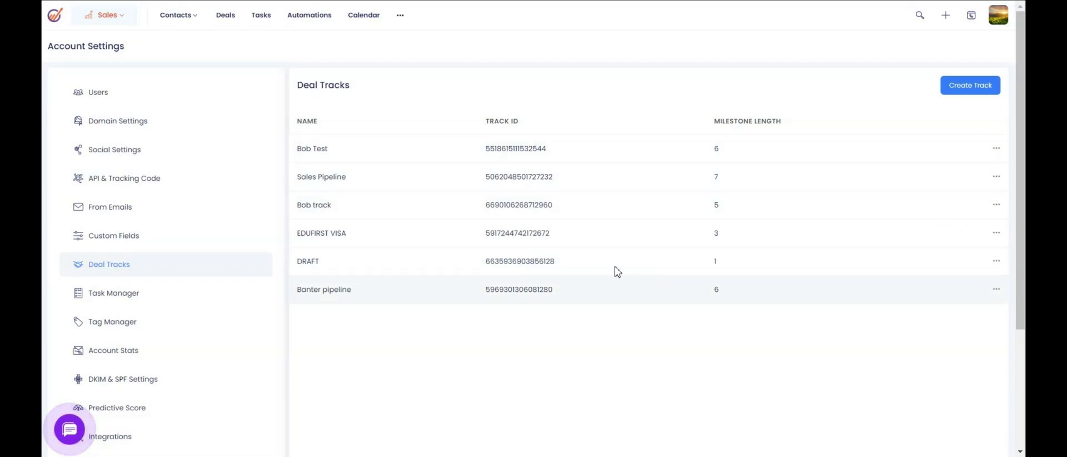
{"action": "left_click", "coordinate": [230, 21]}
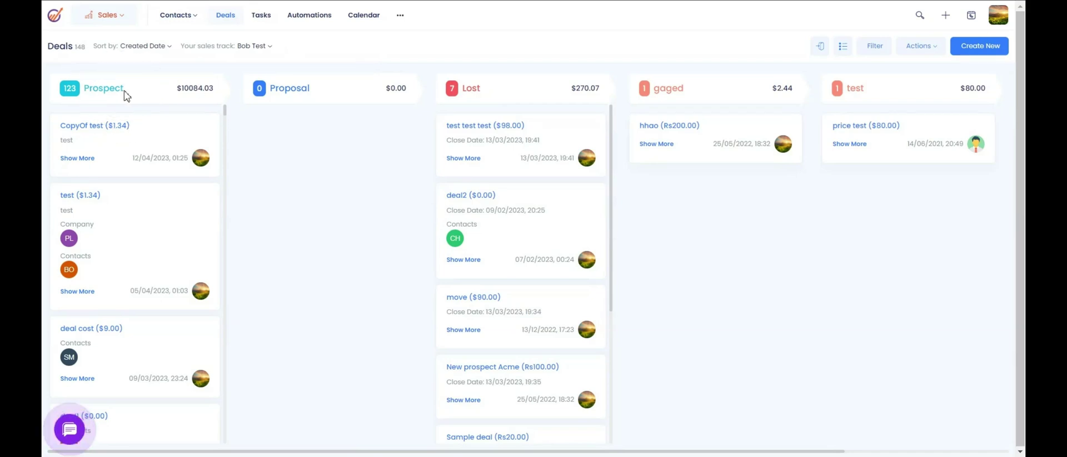
{"action": "left_click", "coordinate": [971, 49]}
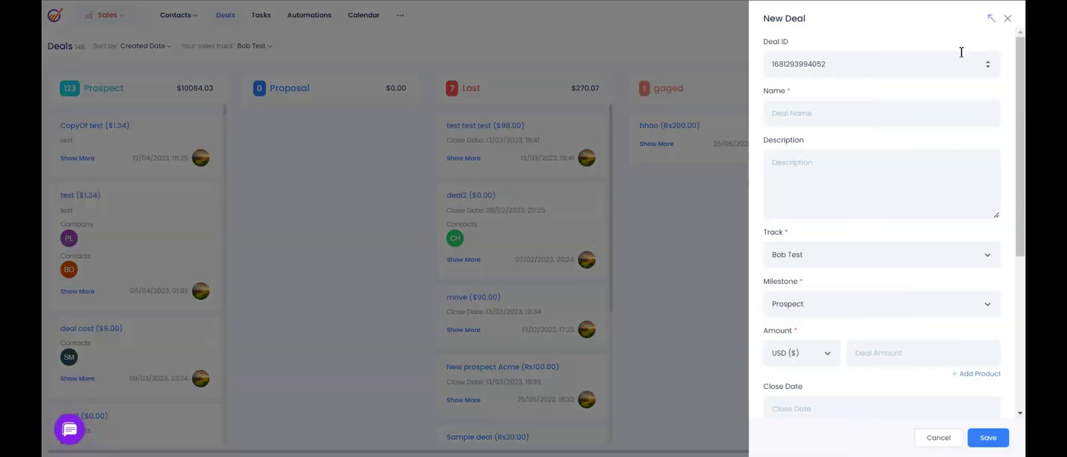
{"action": "left_click", "coordinate": [1007, 18]}
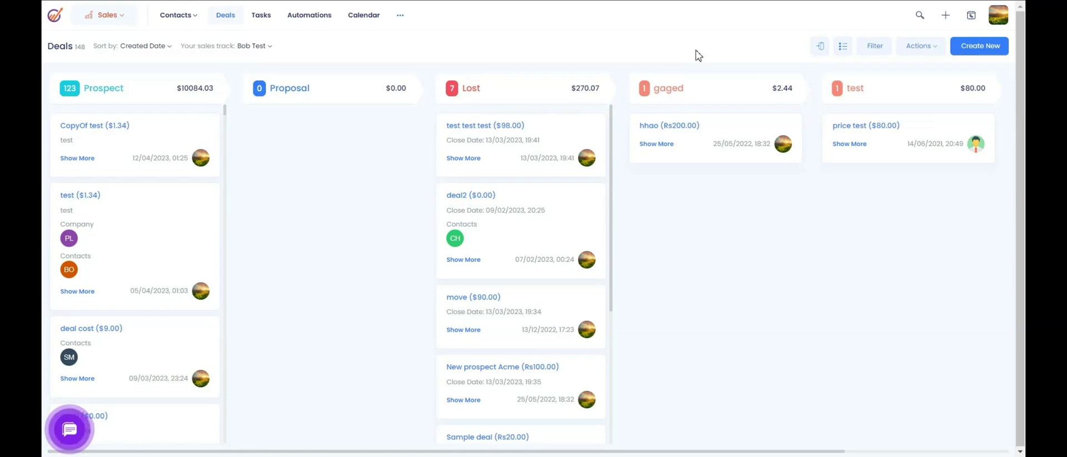
{"action": "left_click", "coordinate": [876, 47]}
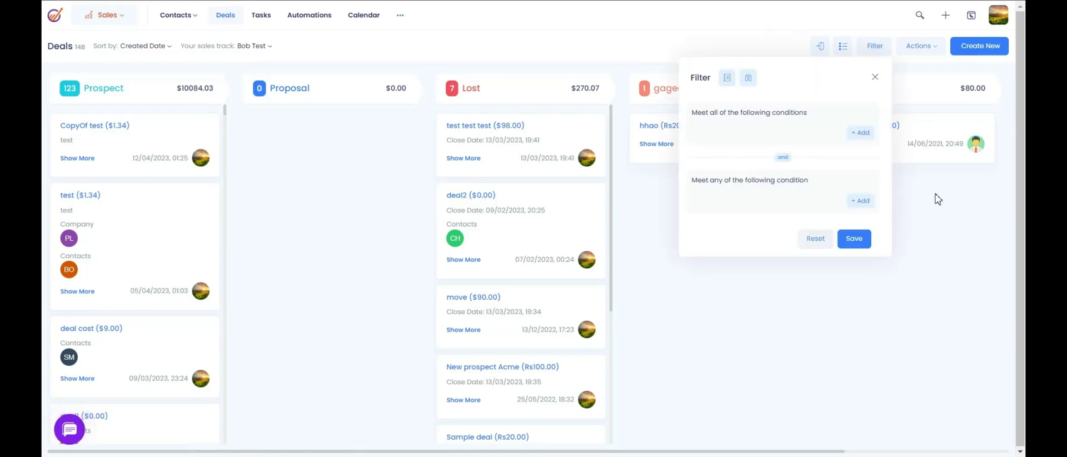
{"action": "left_click", "coordinate": [862, 136]}
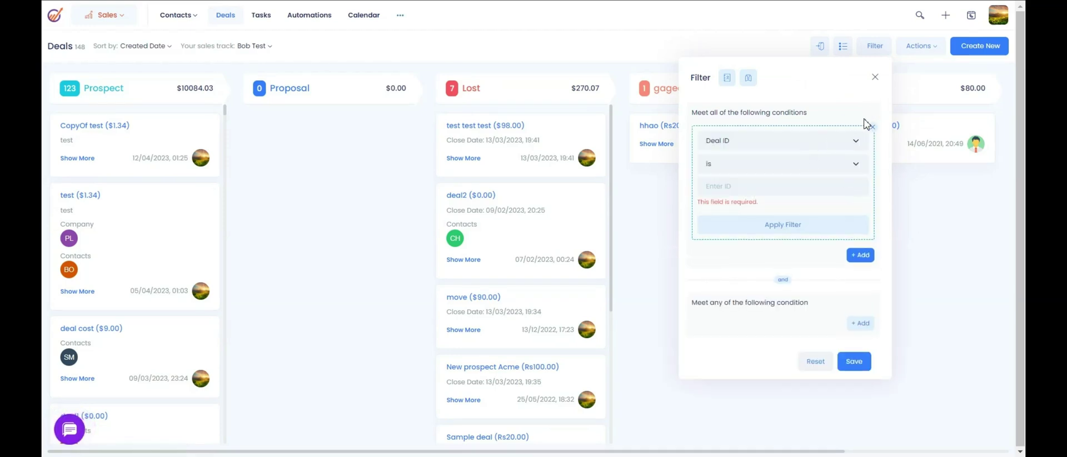
{"action": "left_click", "coordinate": [875, 80]}
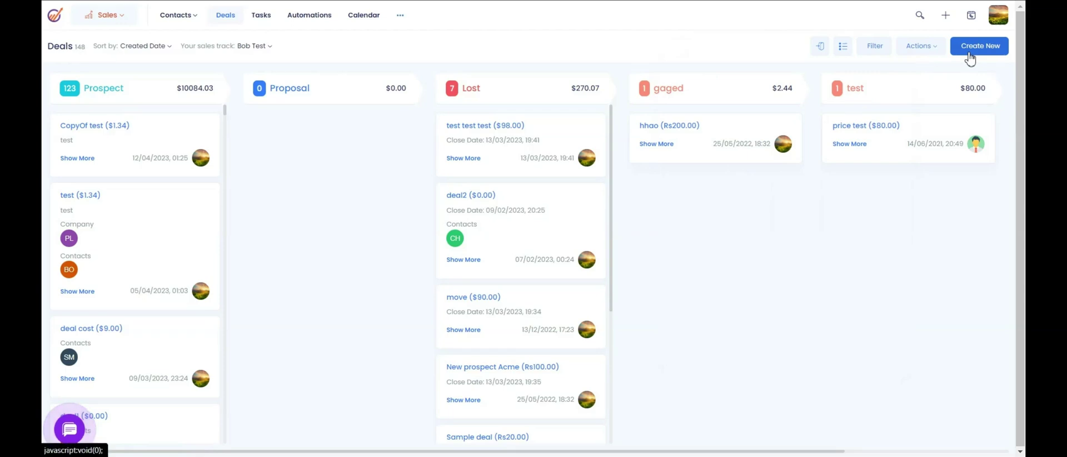
{"action": "left_click", "coordinate": [971, 55]}
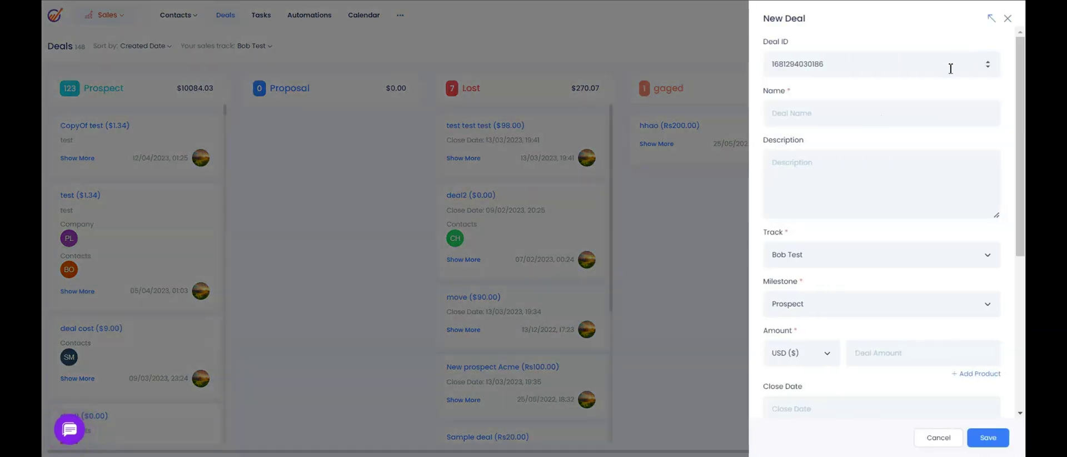
{"action": "left_click", "coordinate": [858, 117]}
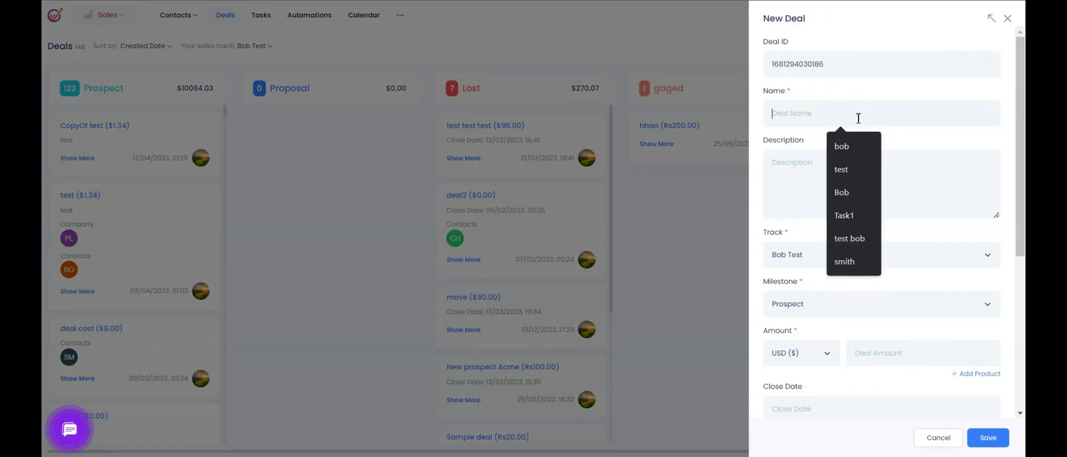
{"action": "left_click", "coordinate": [847, 149]}
{"action": "scroll", "coordinate": [839, 189], "scroll_direction": "down", "scroll_amount": 1}
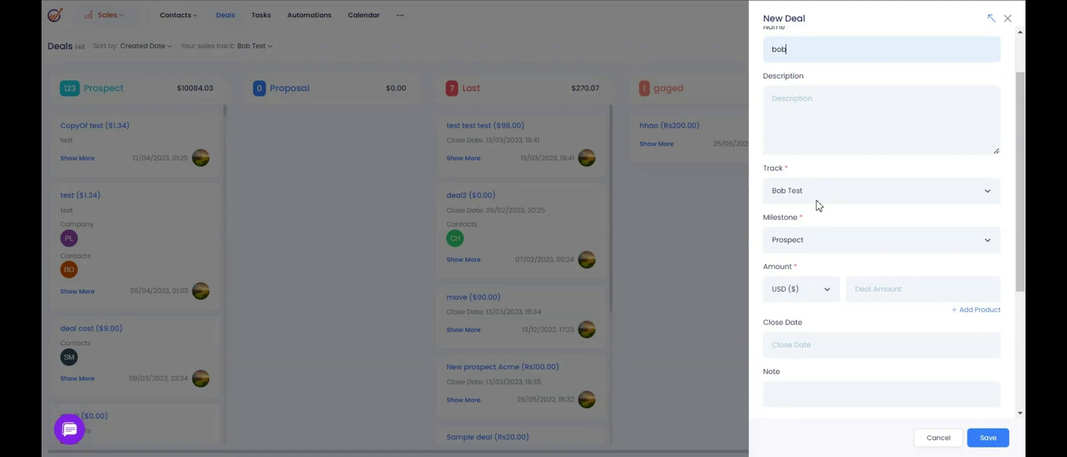
{"action": "left_click", "coordinate": [818, 192]}
{"action": "left_click", "coordinate": [834, 184]}
{"action": "scroll", "coordinate": [831, 200], "scroll_direction": "down", "scroll_amount": 1}
{"action": "left_click", "coordinate": [832, 182]}
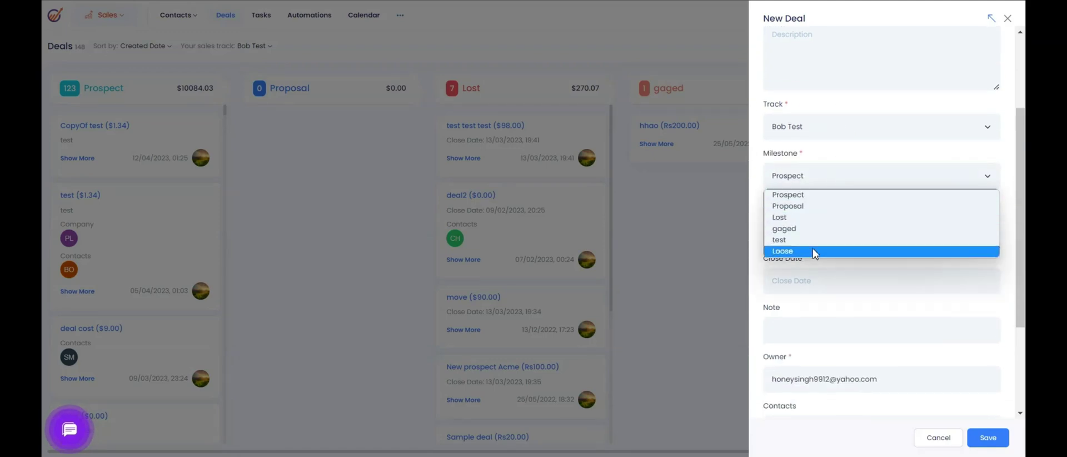
{"action": "left_click", "coordinate": [837, 176]}
{"action": "scroll", "coordinate": [839, 159], "scroll_direction": "down", "scroll_amount": 1}
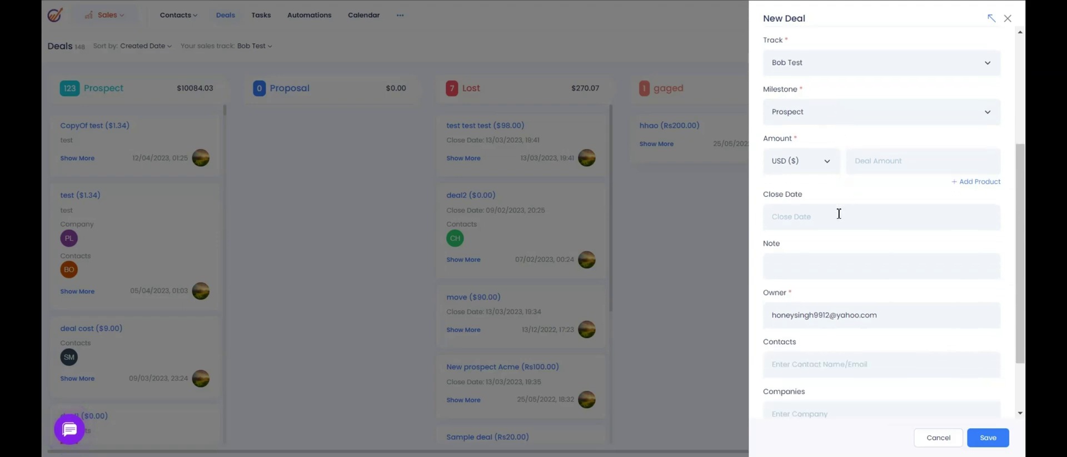
{"action": "scroll", "coordinate": [831, 208], "scroll_direction": "down", "scroll_amount": 1}
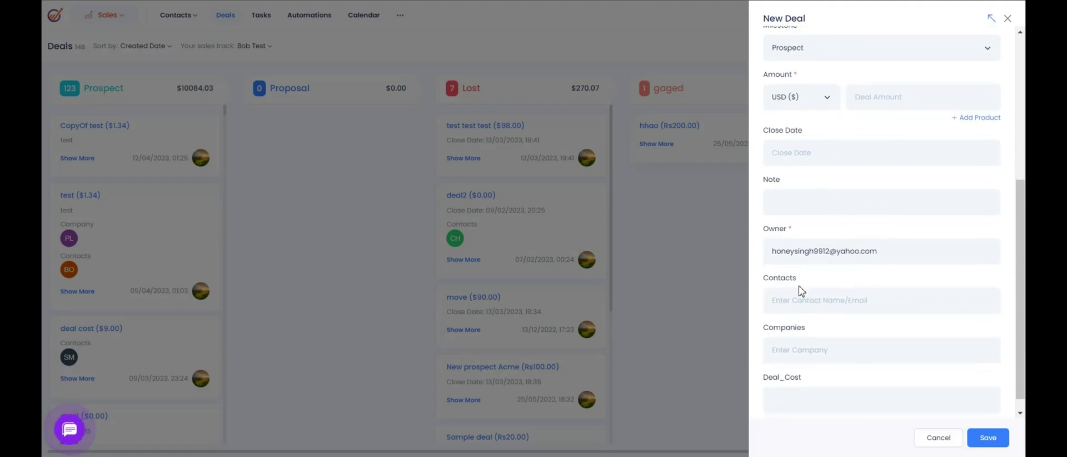
{"action": "scroll", "coordinate": [877, 326], "scroll_direction": "down", "scroll_amount": 1}
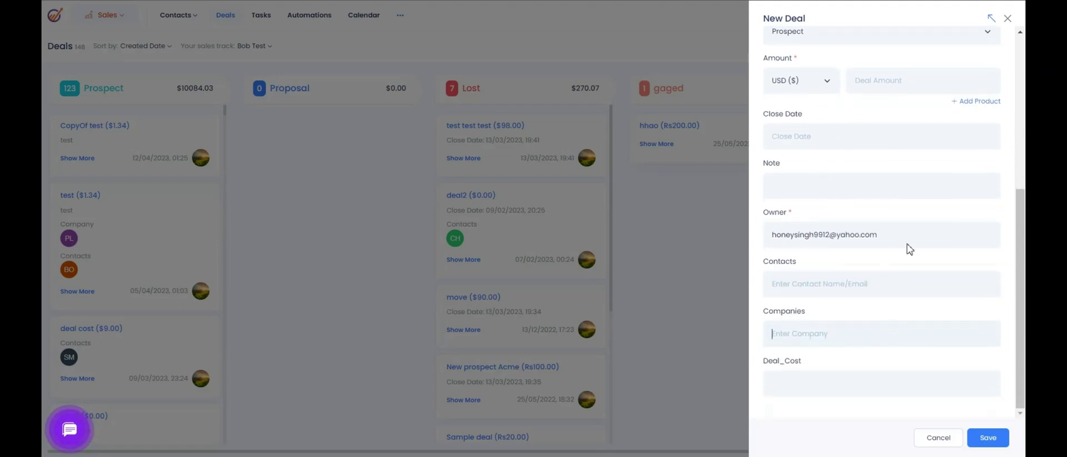
{"action": "left_click", "coordinate": [937, 439]}
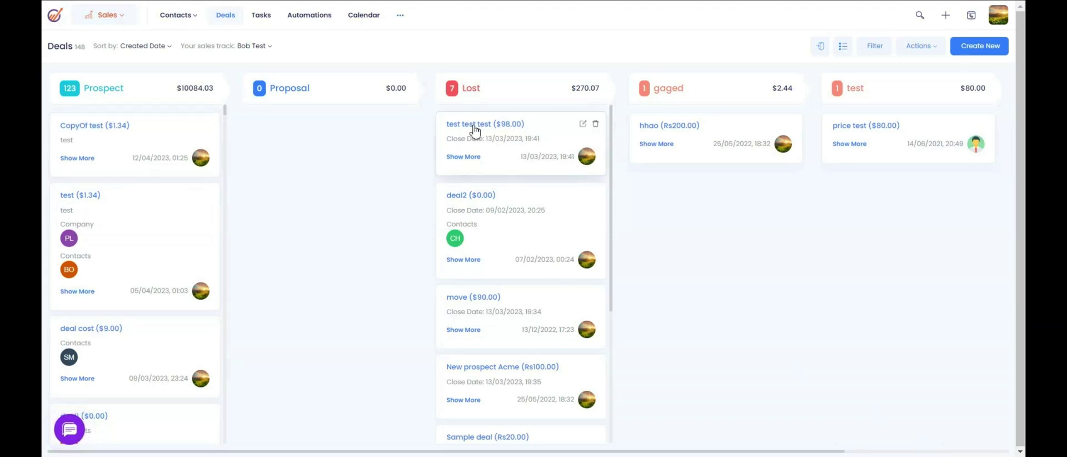
Drag the CopyOf test and deal cost deals from Prospect into Proposal
{"action": "scroll", "coordinate": [483, 161], "scroll_direction": "down", "scroll_amount": 3}
{"action": "scroll", "coordinate": [501, 183], "scroll_direction": "up", "scroll_amount": 3}
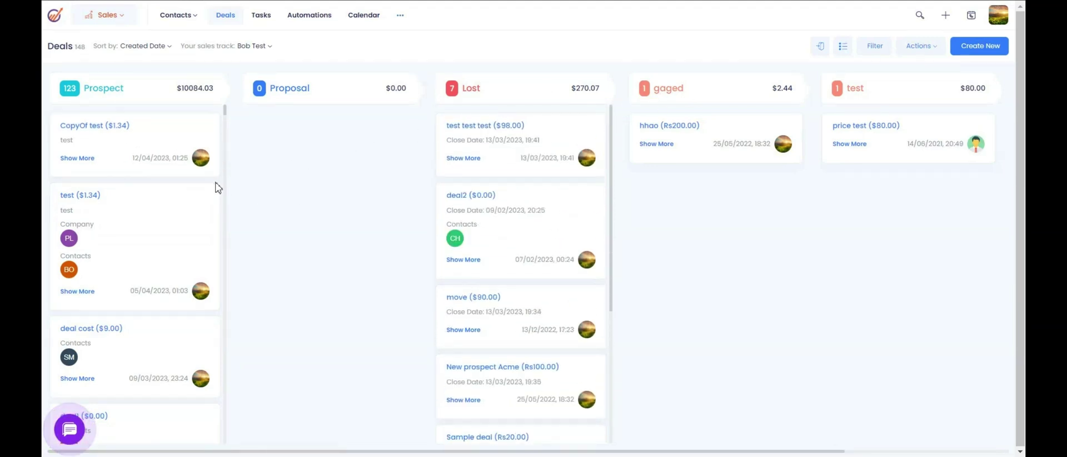
{"action": "left_click_drag", "start_coordinate": [116, 148], "coordinate": [310, 145]}
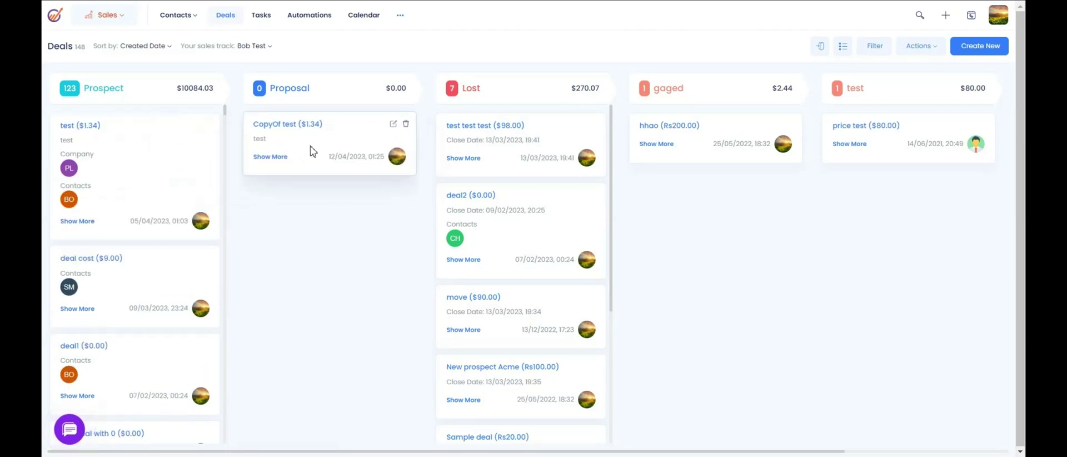
{"action": "left_click_drag", "start_coordinate": [149, 278], "coordinate": [335, 228]}
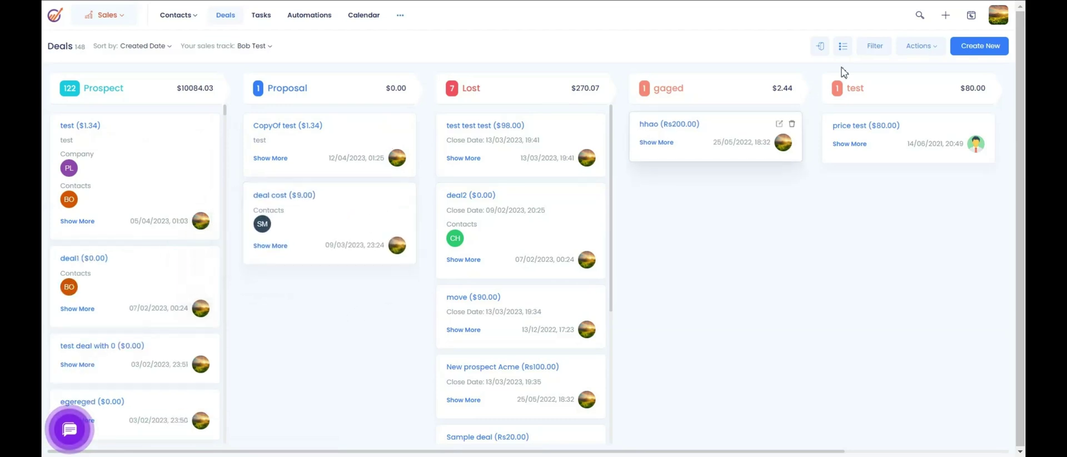
Open the deal filter and leave a Deal ID 'is' condition in place
{"action": "left_click", "coordinate": [873, 46]}
{"action": "left_click", "coordinate": [830, 145]}
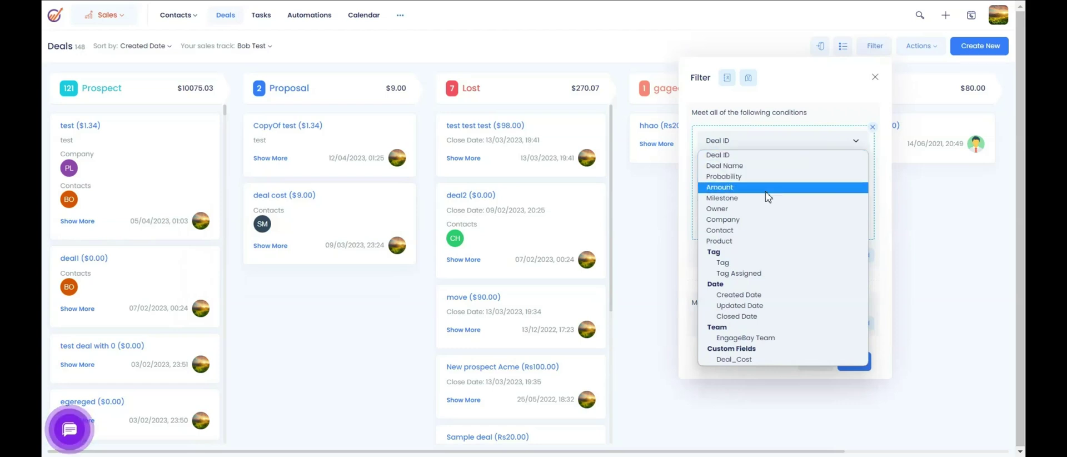
{"action": "left_click", "coordinate": [738, 202]}
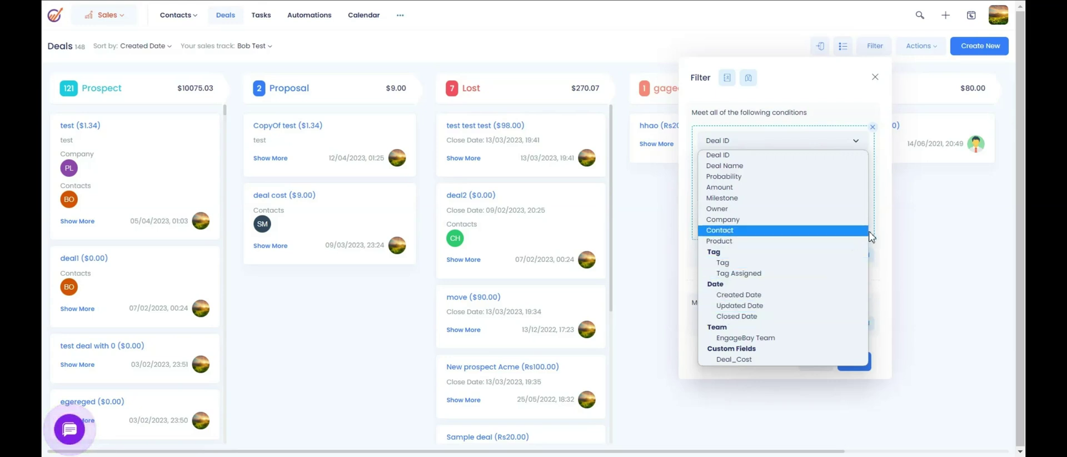
{"action": "left_click", "coordinate": [884, 245]}
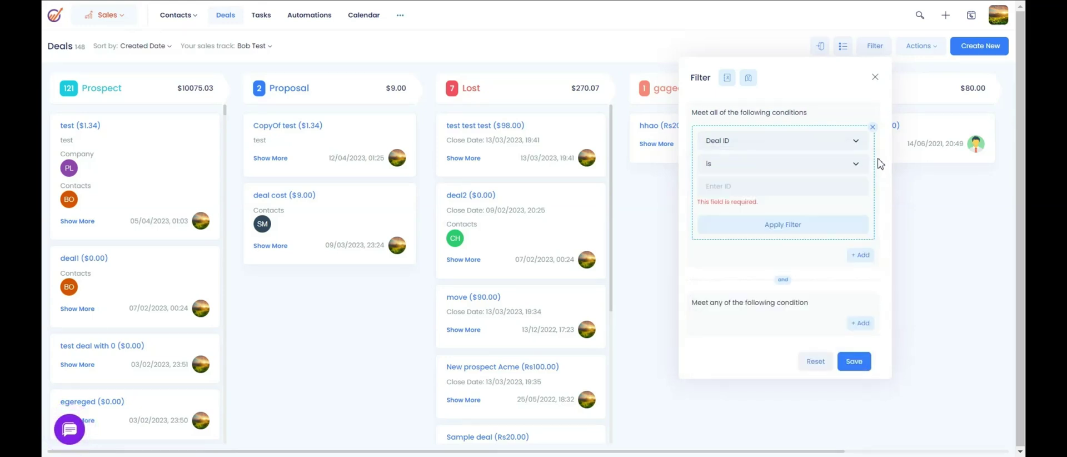
Show the deals as a table covering all sales tracks
{"action": "left_click", "coordinate": [843, 48]}
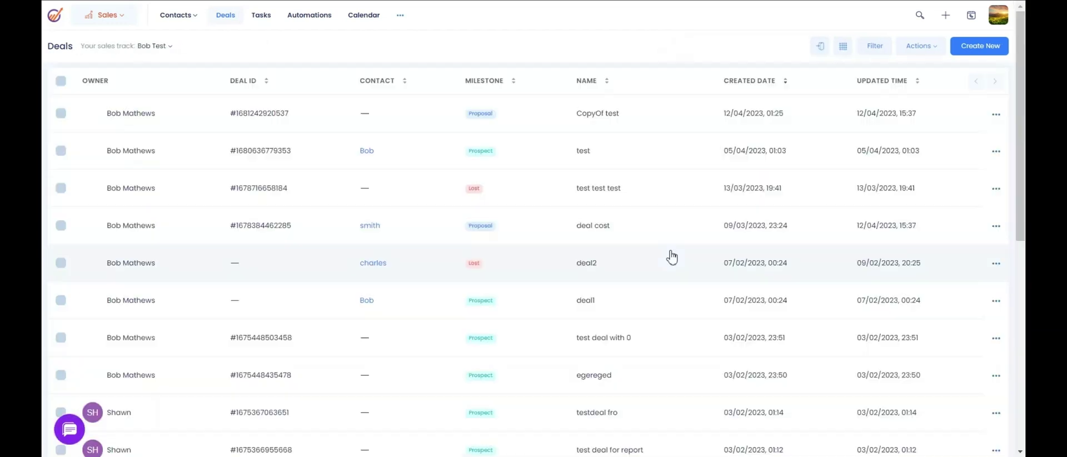
{"action": "left_click", "coordinate": [177, 46]}
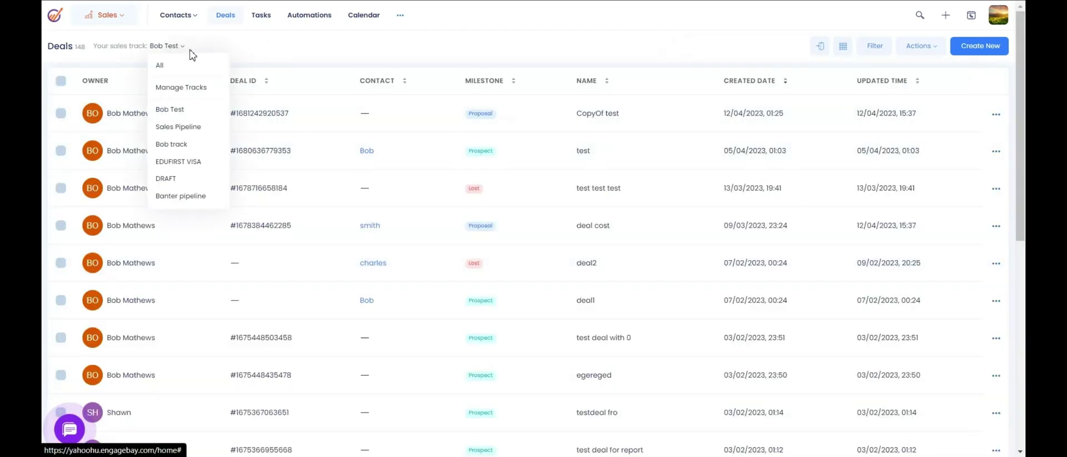
{"action": "left_click", "coordinate": [185, 67]}
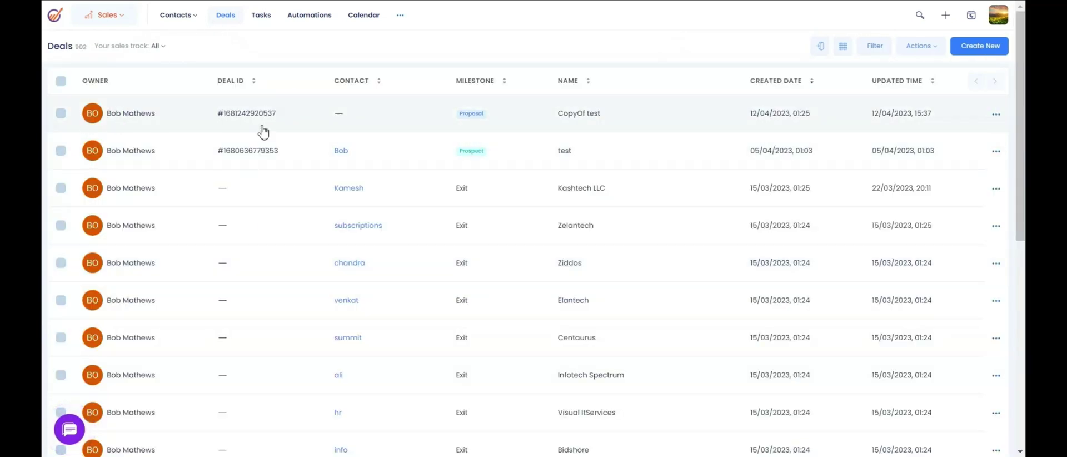
Select all 20 deals on the page after trying the filter panel, and review bulk actions
{"action": "left_click", "coordinate": [62, 82]}
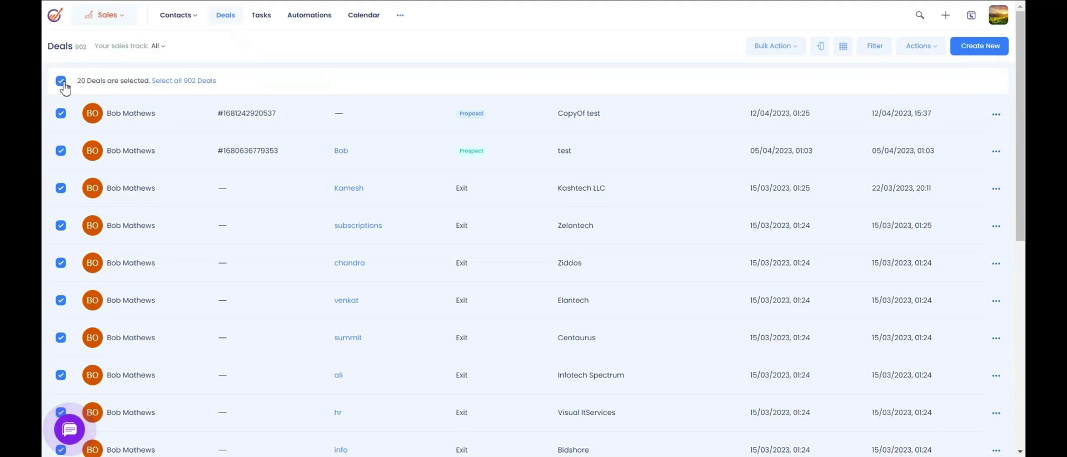
{"action": "left_click", "coordinate": [61, 82]}
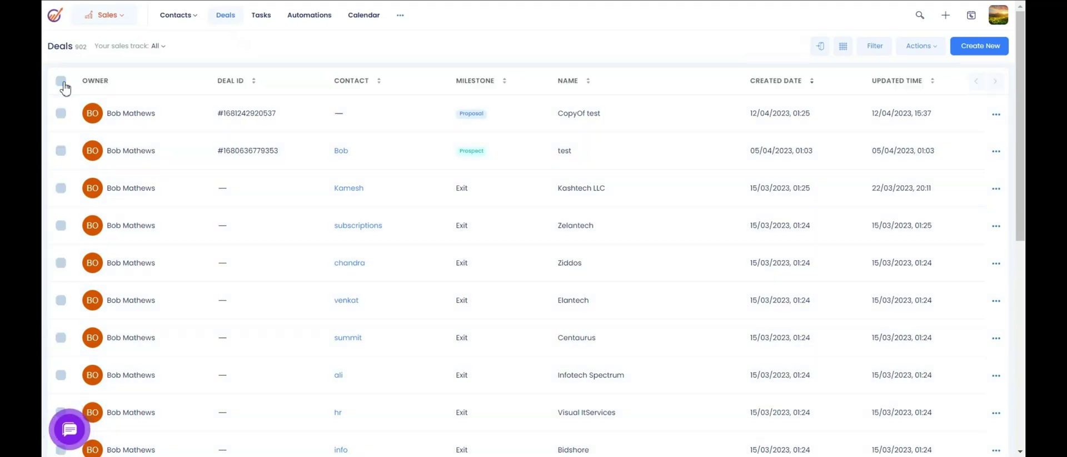
{"action": "left_click", "coordinate": [873, 47]}
{"action": "left_click", "coordinate": [862, 133]}
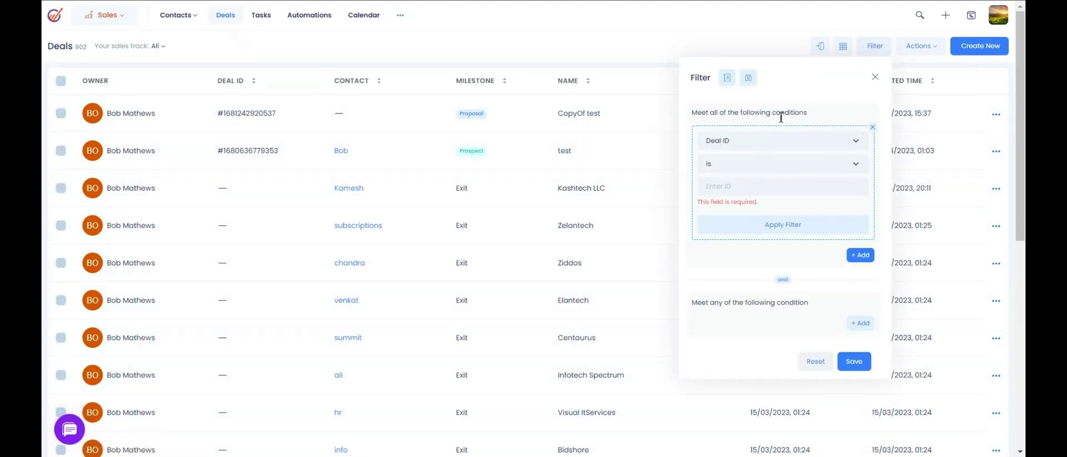
{"action": "left_click", "coordinate": [856, 141]}
{"action": "left_click", "coordinate": [875, 77]}
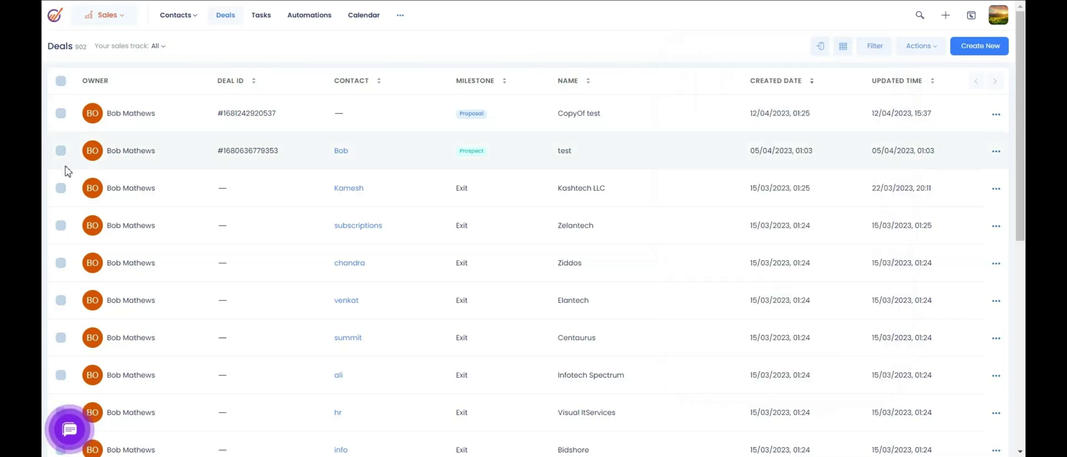
{"action": "left_click", "coordinate": [61, 80]}
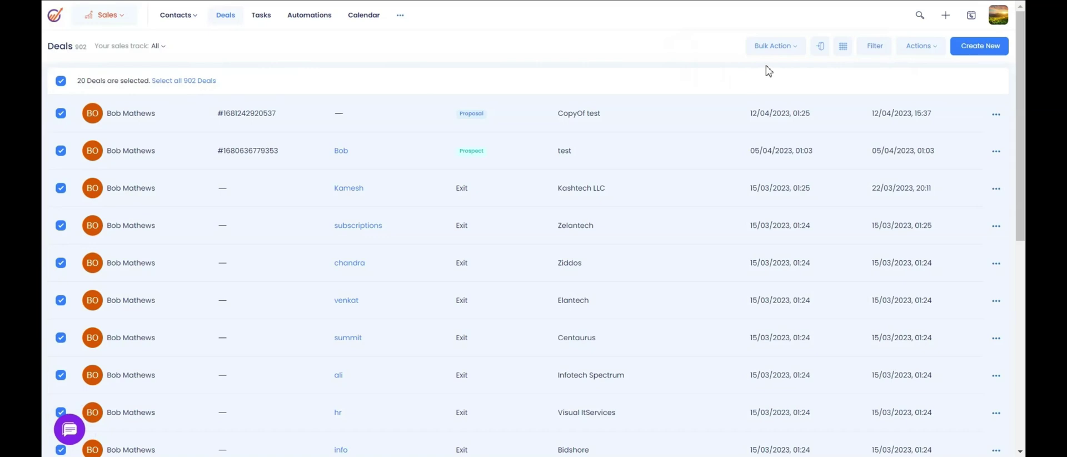
{"action": "left_click", "coordinate": [798, 51]}
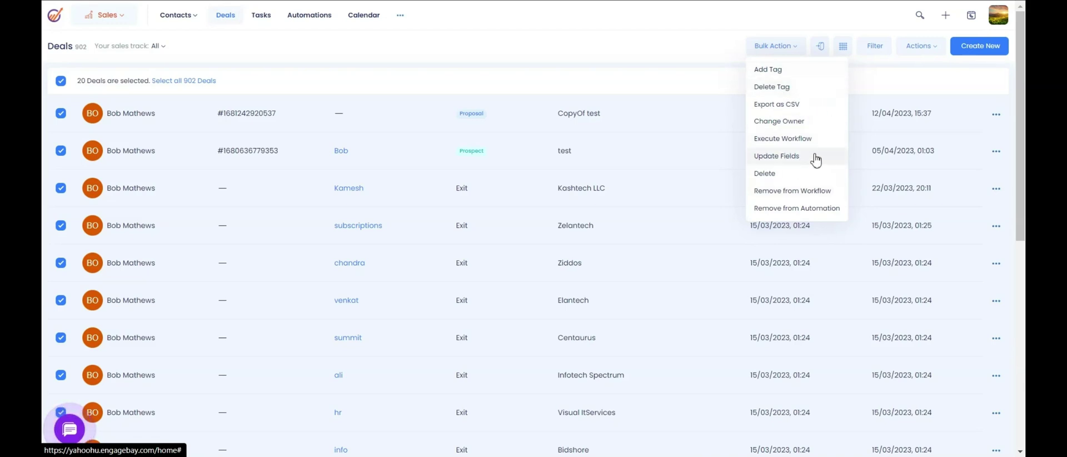
{"action": "left_click", "coordinate": [628, 60]}
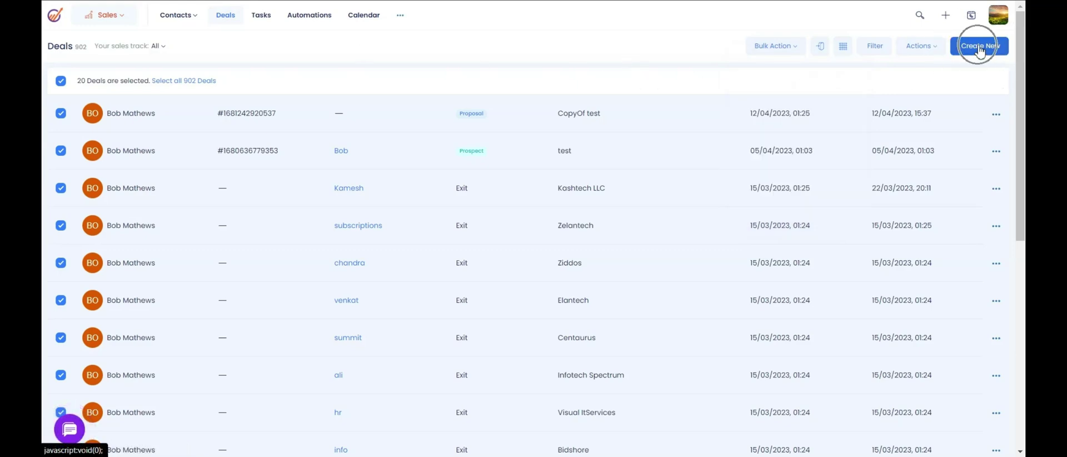
Open the first contact from the Contacts list at its Deals section
{"action": "left_click", "coordinate": [190, 22]}
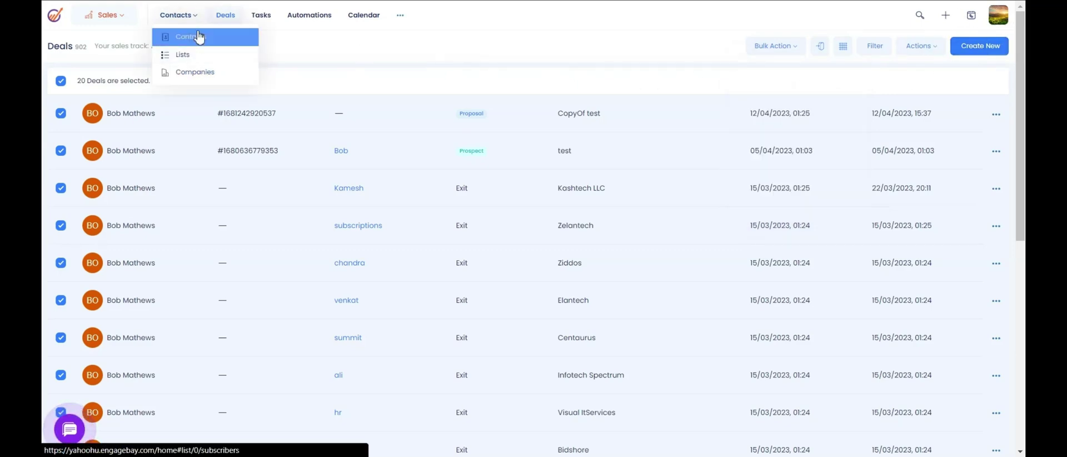
{"action": "left_click", "coordinate": [195, 37]}
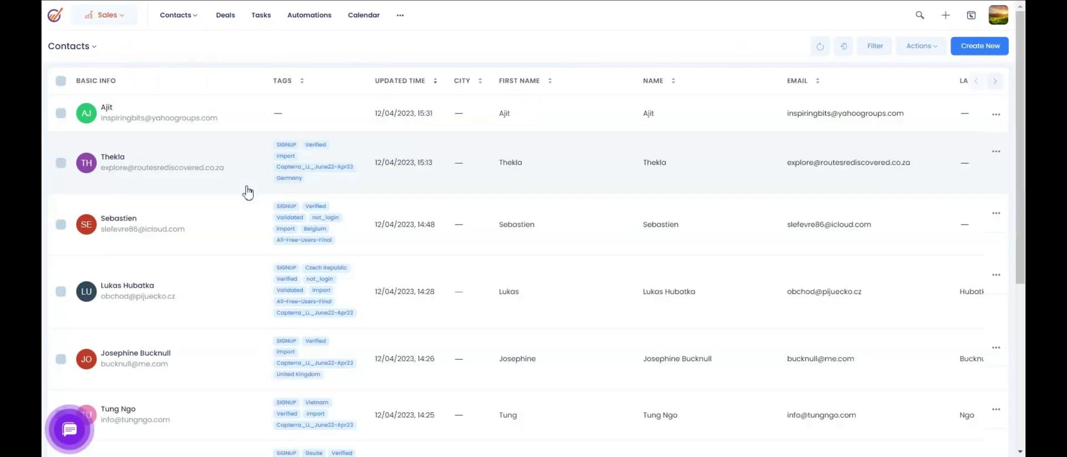
{"action": "left_click", "coordinate": [185, 111]}
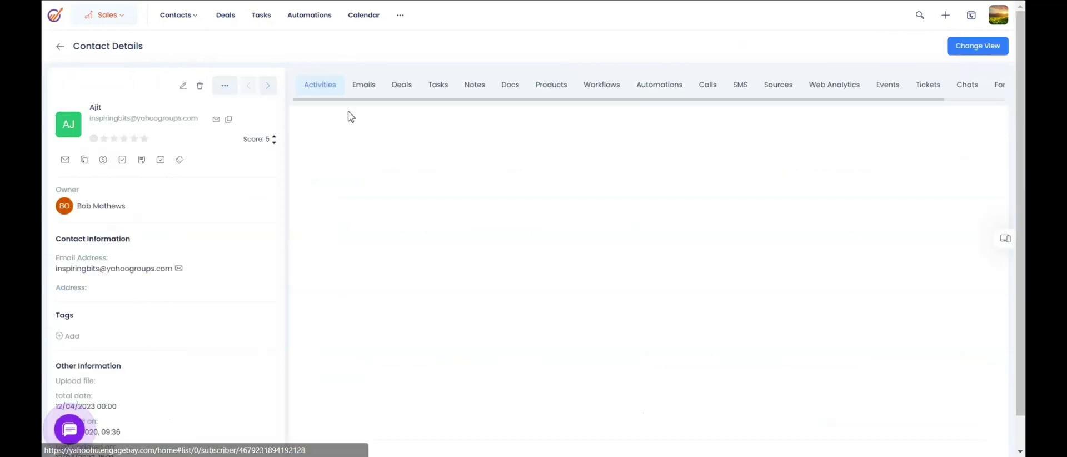
{"action": "left_click", "coordinate": [400, 87]}
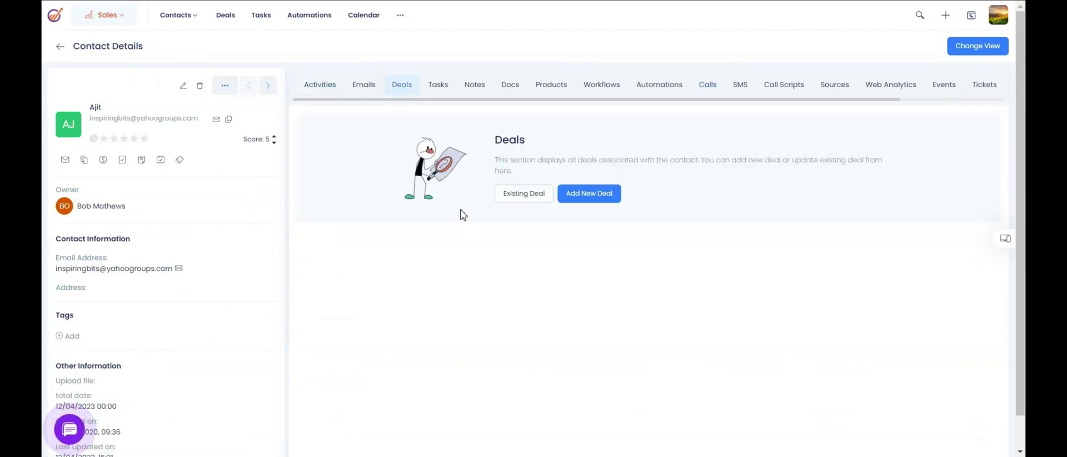
Draft a new deal for the contact with a track and the Proposal milestone
{"action": "left_click", "coordinate": [600, 205]}
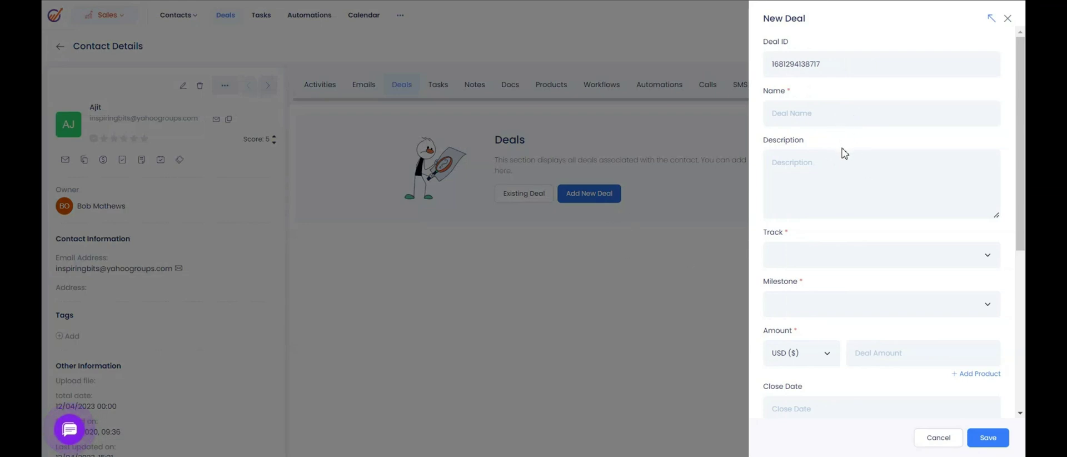
{"action": "scroll", "coordinate": [843, 154], "scroll_direction": "down", "scroll_amount": 1}
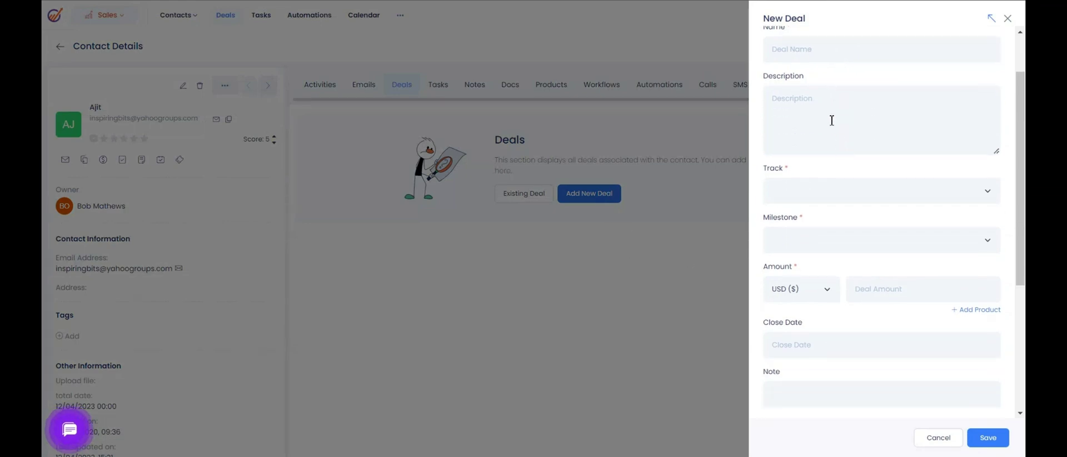
{"action": "scroll", "coordinate": [821, 156], "scroll_direction": "up", "scroll_amount": 1}
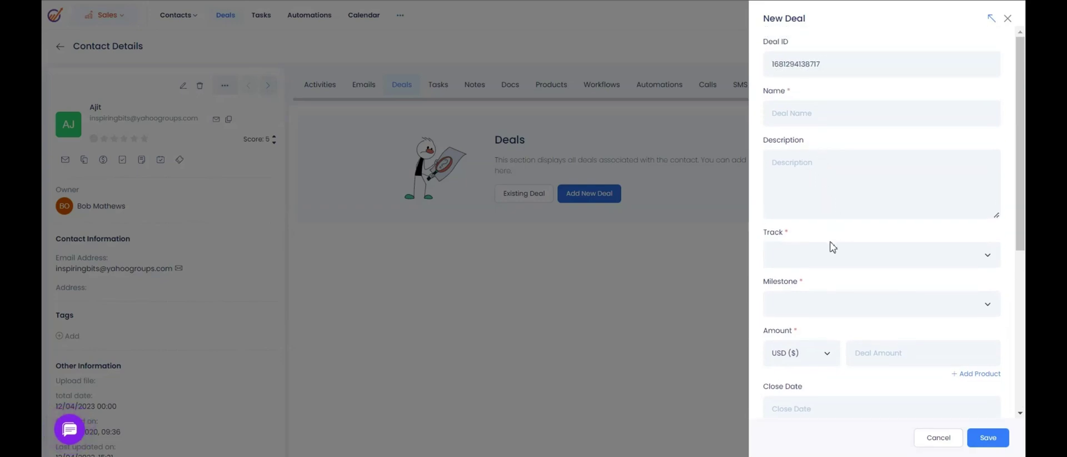
{"action": "scroll", "coordinate": [831, 239], "scroll_direction": "down", "scroll_amount": 1}
{"action": "left_click", "coordinate": [832, 196]}
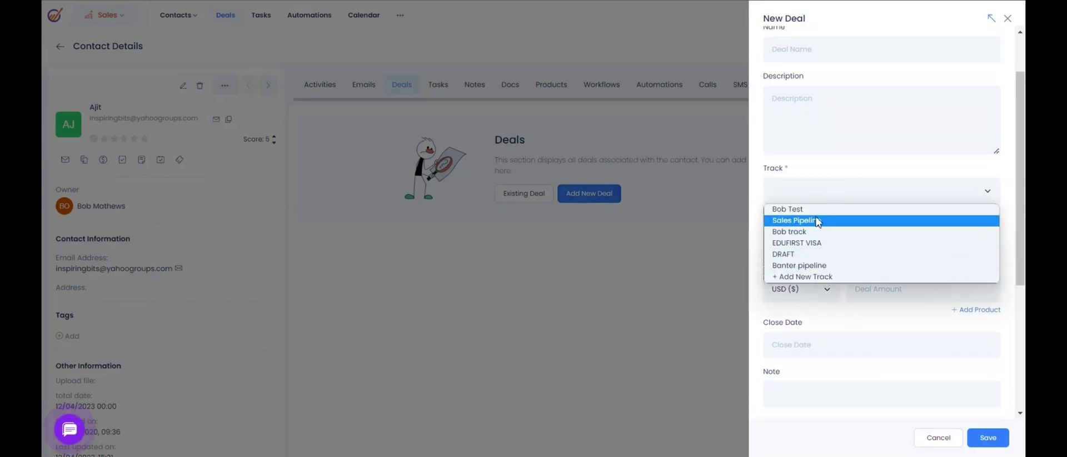
{"action": "left_click", "coordinate": [826, 207]}
{"action": "scroll", "coordinate": [834, 209], "scroll_direction": "down", "scroll_amount": 2}
{"action": "left_click", "coordinate": [839, 118]}
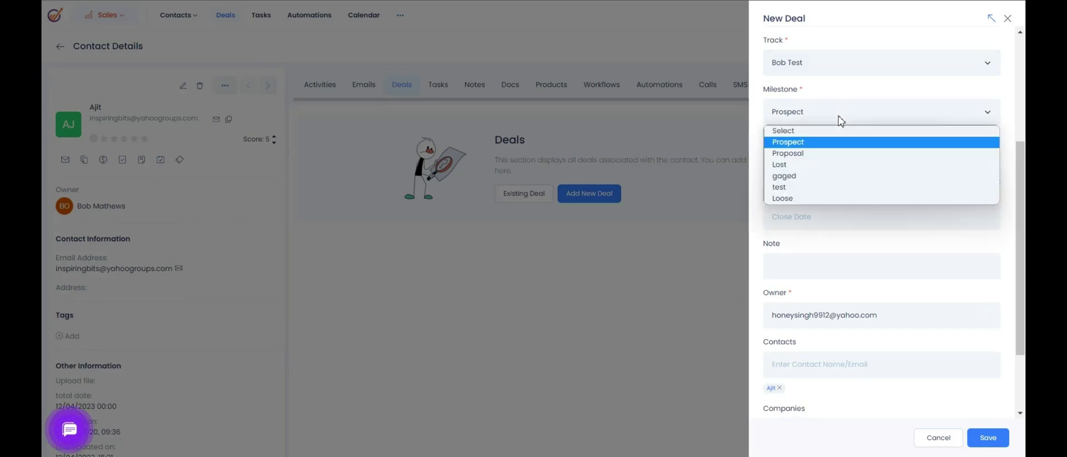
{"action": "left_click", "coordinate": [825, 152]}
Fill in the deal's close date, then discard the draft without saving
{"action": "scroll", "coordinate": [850, 178], "scroll_direction": "down", "scroll_amount": 1}
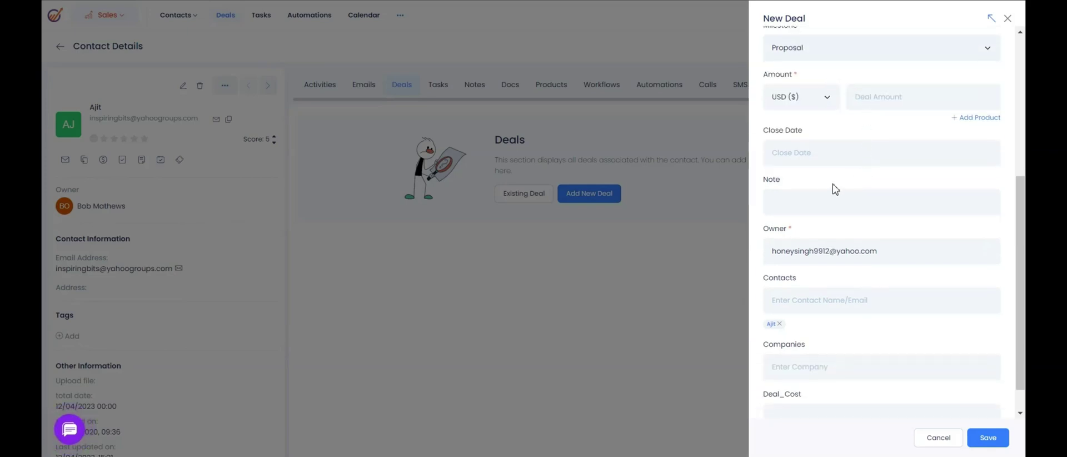
{"action": "scroll", "coordinate": [818, 201], "scroll_direction": "down", "scroll_amount": 1}
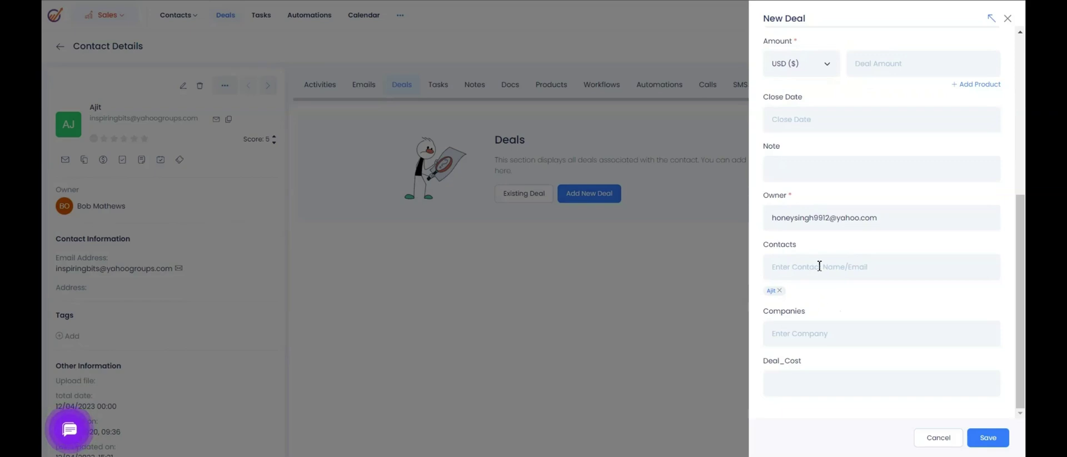
{"action": "scroll", "coordinate": [819, 266], "scroll_direction": "up", "scroll_amount": 1}
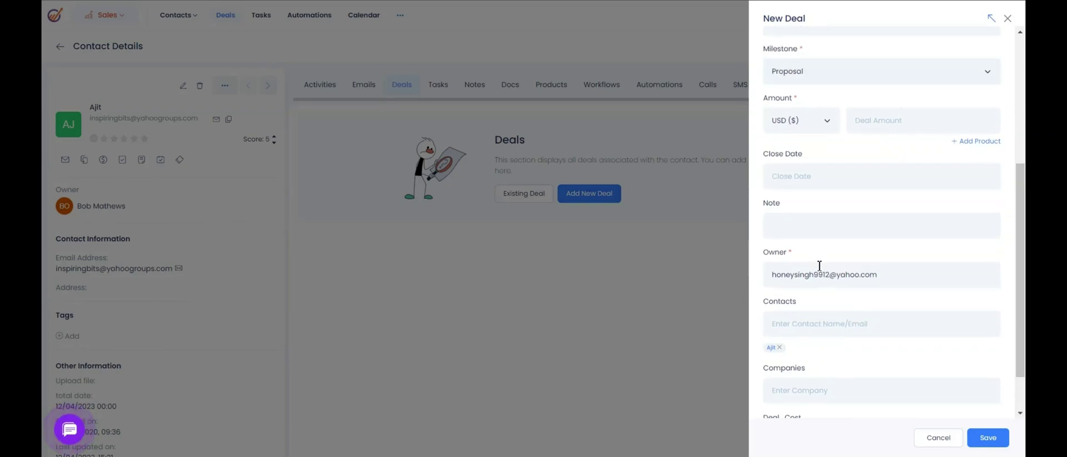
{"action": "left_click", "coordinate": [809, 183]}
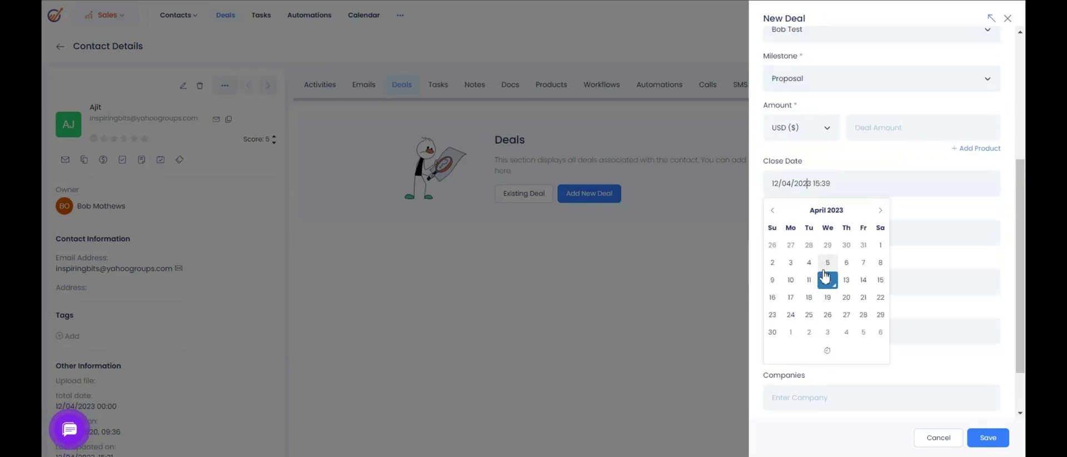
{"action": "left_click", "coordinate": [957, 263]}
{"action": "scroll", "coordinate": [795, 331], "scroll_direction": "down", "scroll_amount": 1}
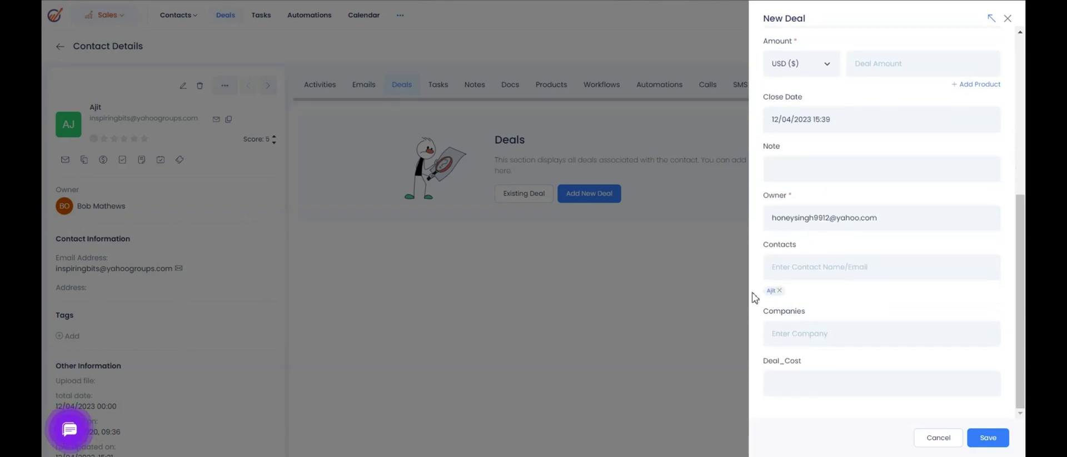
{"action": "left_click", "coordinate": [771, 299]}
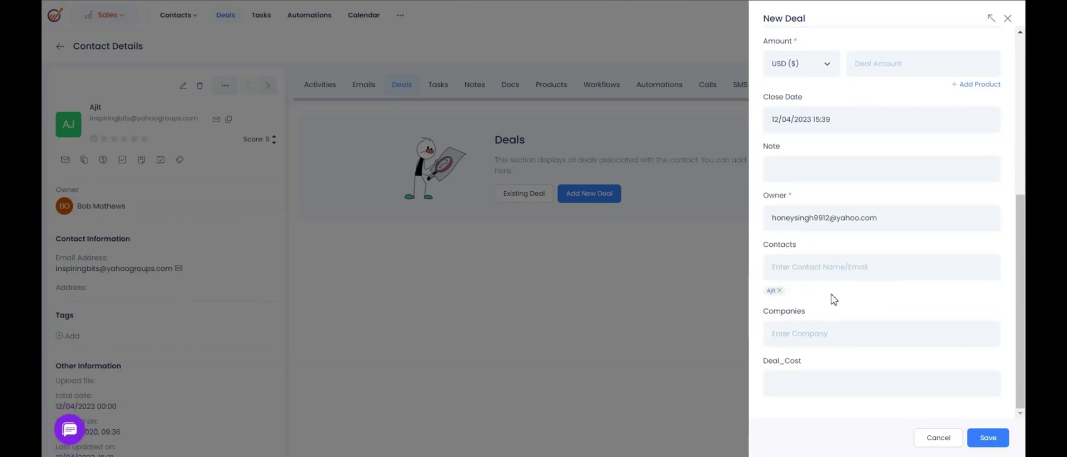
{"action": "left_click", "coordinate": [991, 442]}
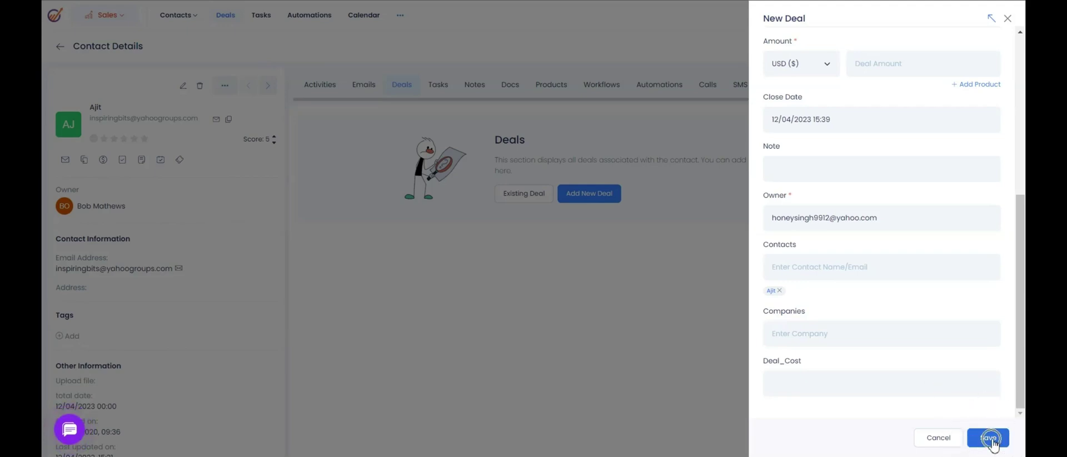
{"action": "left_click", "coordinate": [937, 438]}
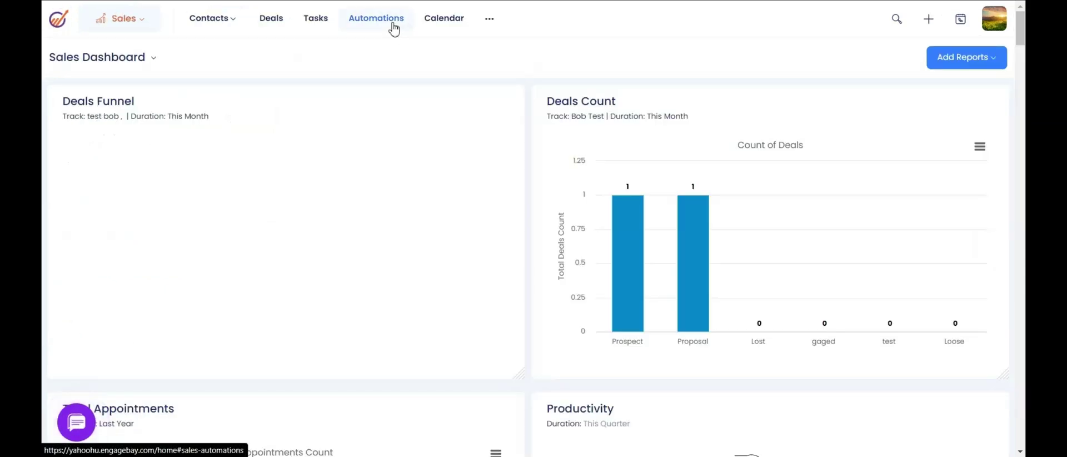
Create an automation named 'tese teb' and bring up its trigger choices
{"action": "left_click", "coordinate": [394, 28]}
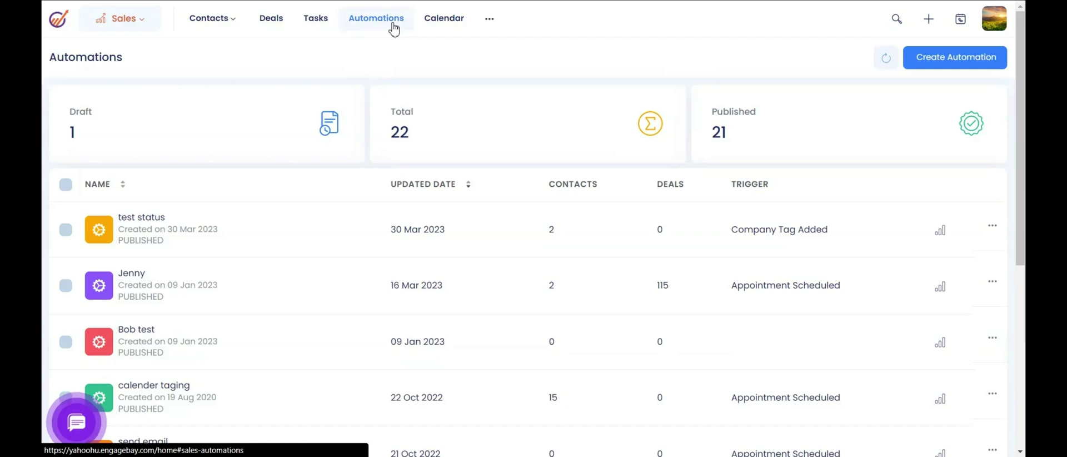
{"action": "left_click", "coordinate": [939, 65]}
{"action": "type", "text": "tet"}
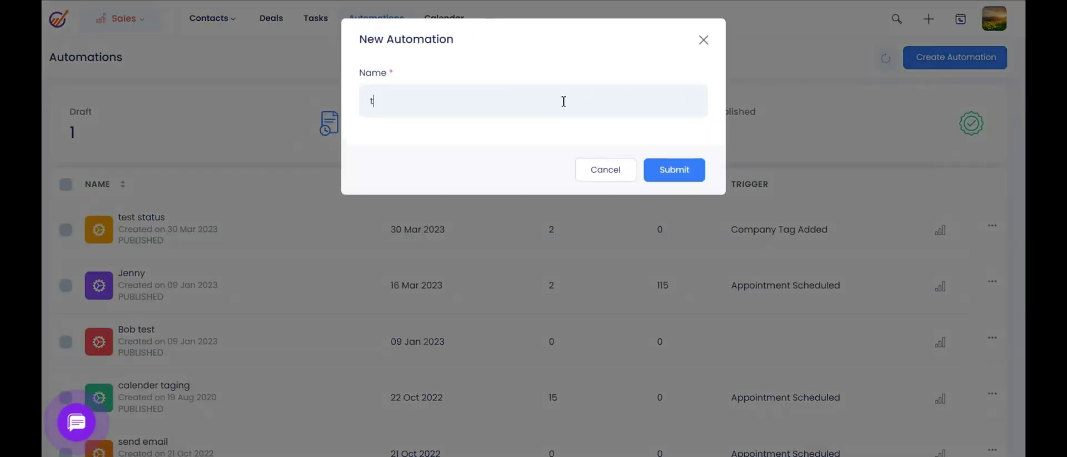
{"action": "key", "text": "BackSpace"}
{"action": "key", "text": "BackSpace"}
{"action": "type", "text": "se"}
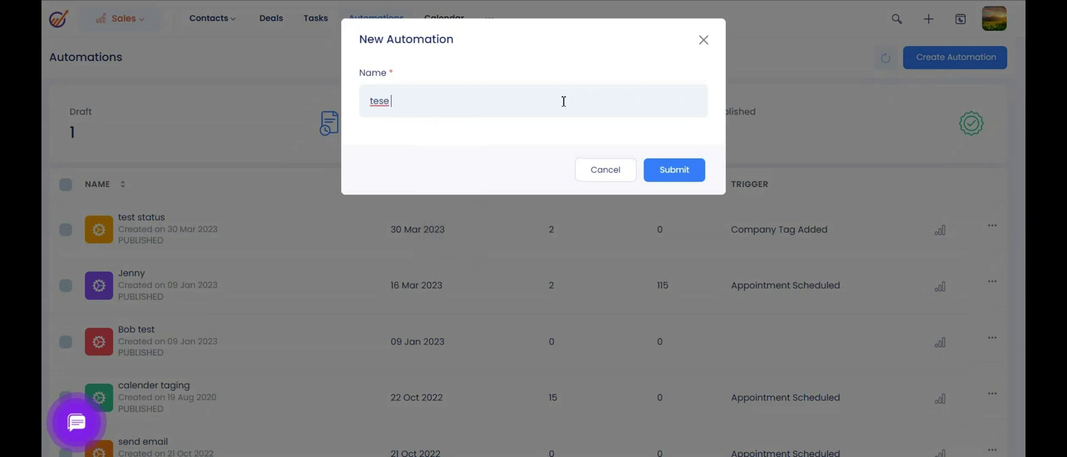
{"action": "type", "text": " teb"}
{"action": "left_click", "coordinate": [666, 171]}
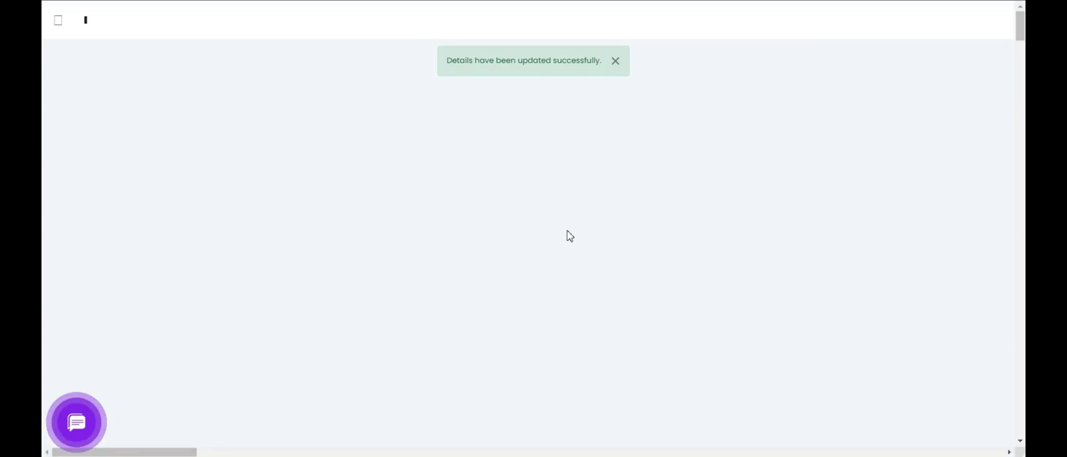
{"action": "left_click", "coordinate": [497, 102]}
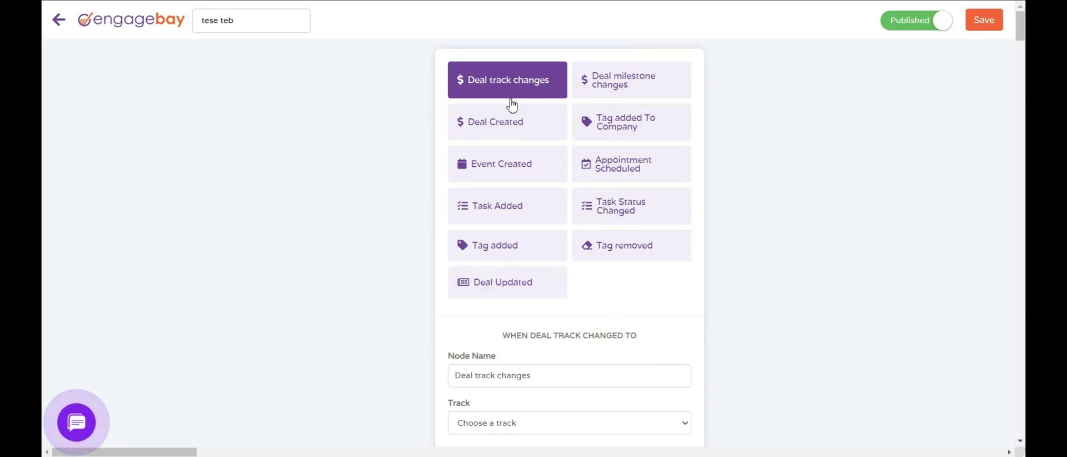
Try the deal milestone, deal created and appointment triggers, settling on Task Added
{"action": "left_click", "coordinate": [594, 89]}
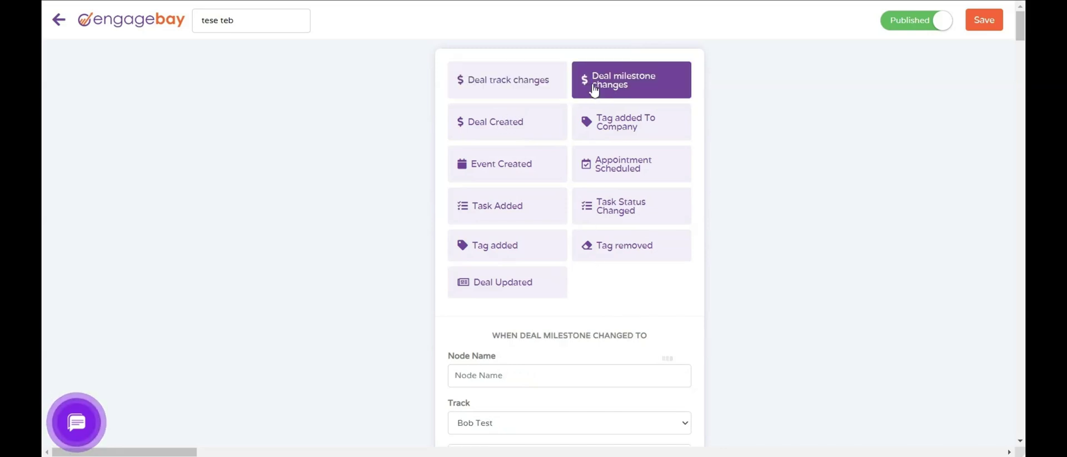
{"action": "left_click", "coordinate": [529, 130]}
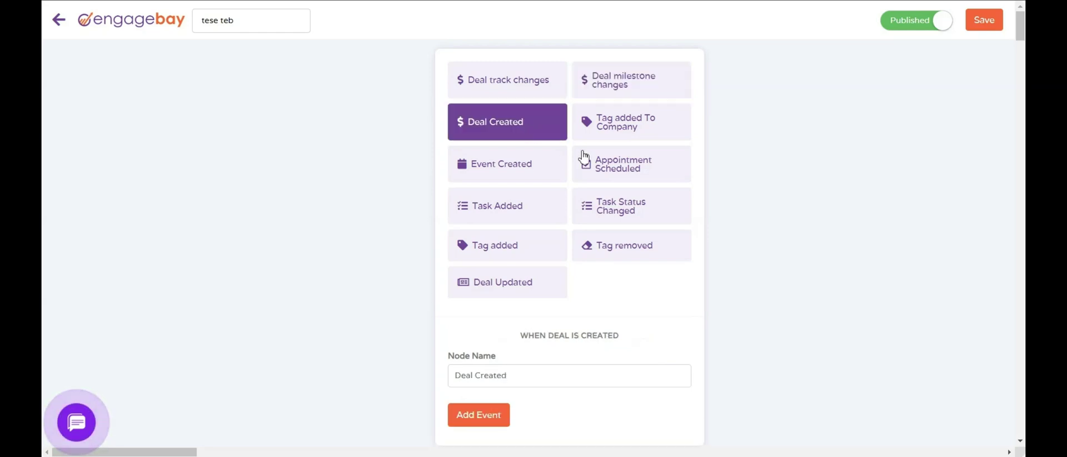
{"action": "left_click", "coordinate": [624, 170]}
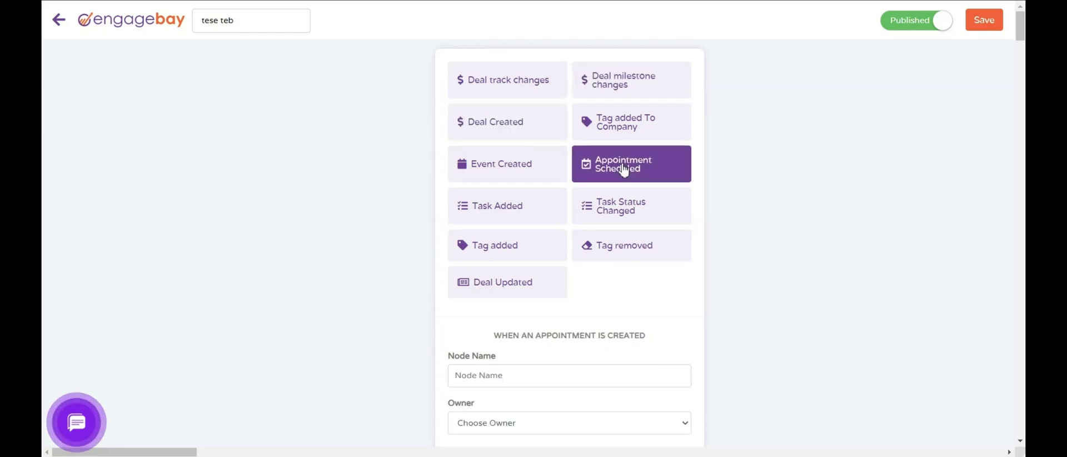
{"action": "left_click", "coordinate": [527, 218]}
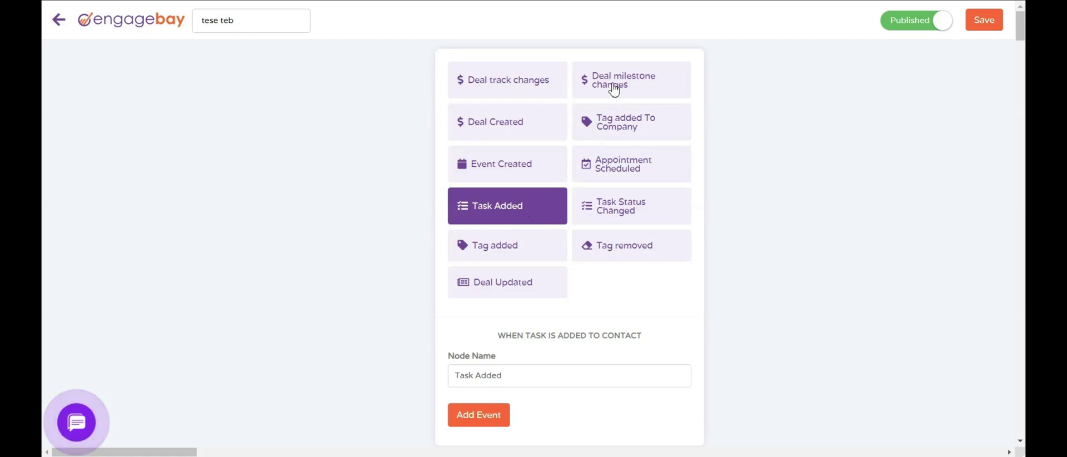
Set a Deal milestone changes trigger for the EB Test track reaching Qualified
{"action": "left_click", "coordinate": [634, 82]}
{"action": "scroll", "coordinate": [567, 295], "scroll_direction": "down", "scroll_amount": 2}
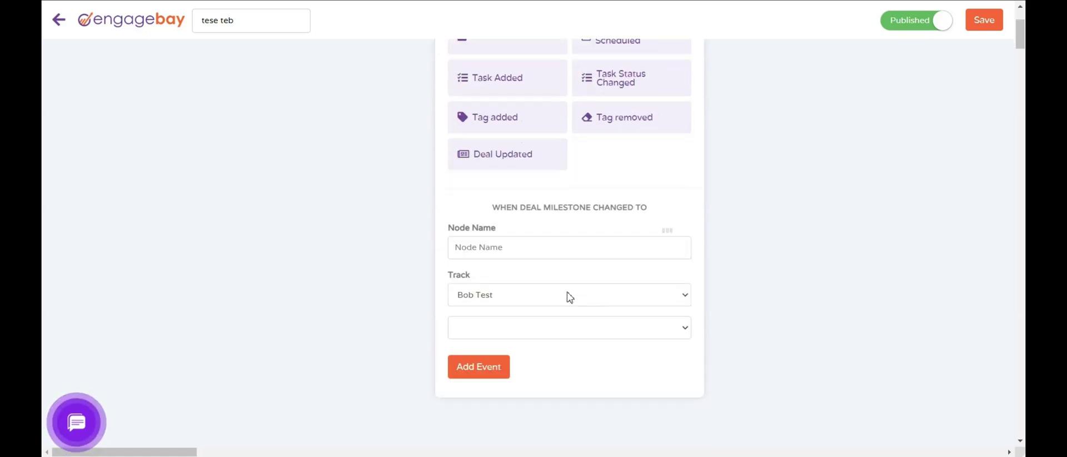
{"action": "left_click", "coordinate": [563, 294]}
{"action": "left_click", "coordinate": [563, 294]}
{"action": "left_click", "coordinate": [524, 332]}
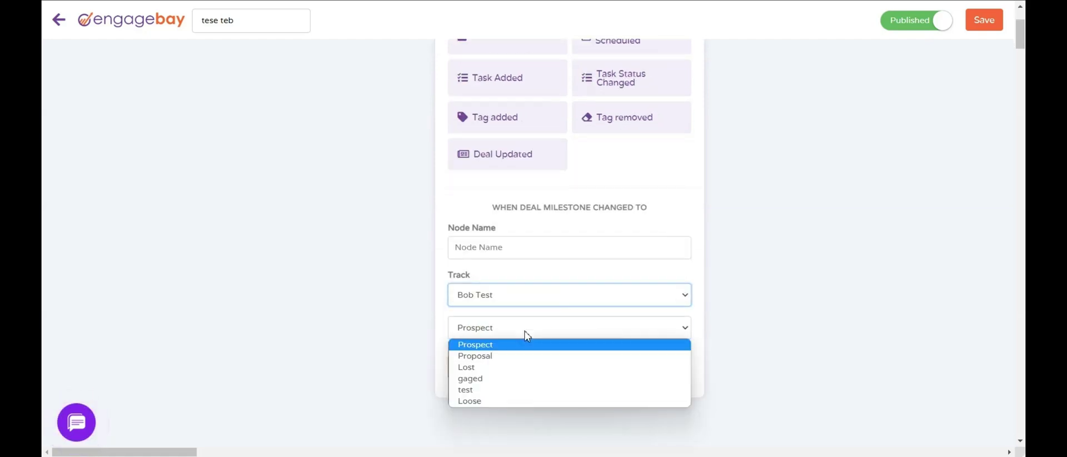
{"action": "left_click", "coordinate": [512, 325]}
{"action": "left_click", "coordinate": [511, 325]}
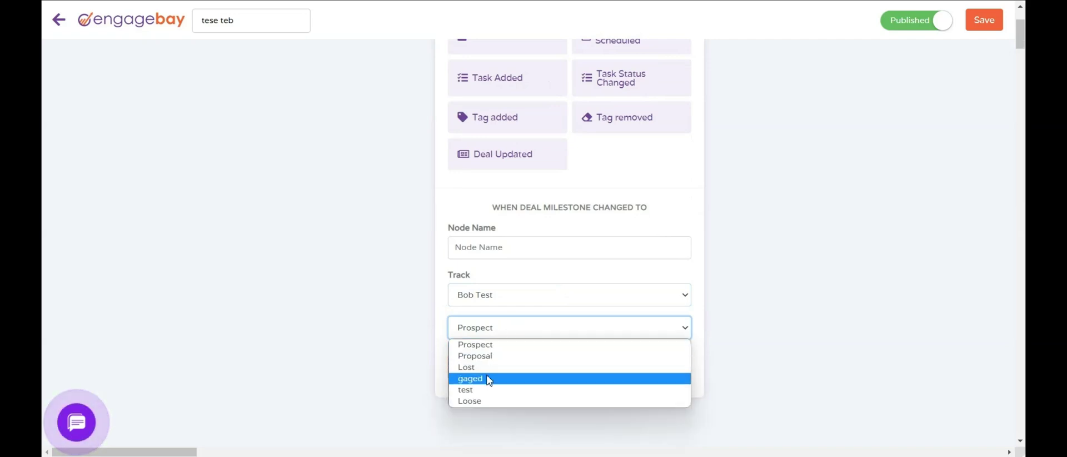
{"action": "left_click", "coordinate": [496, 293]}
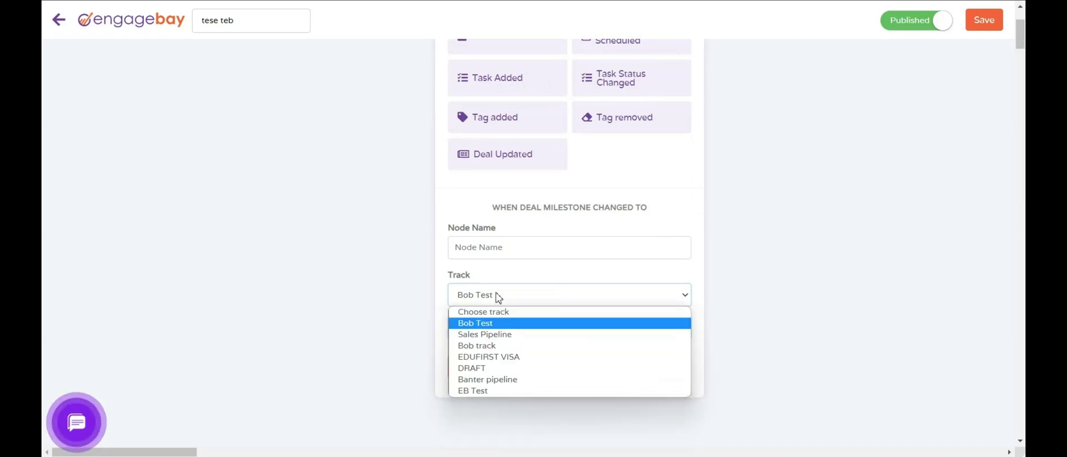
{"action": "left_click", "coordinate": [475, 390]}
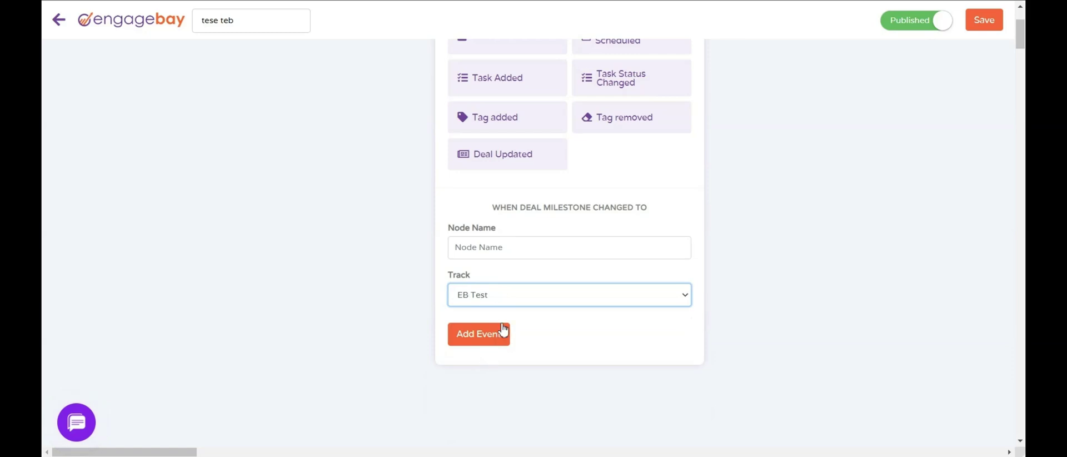
{"action": "left_click", "coordinate": [498, 333]}
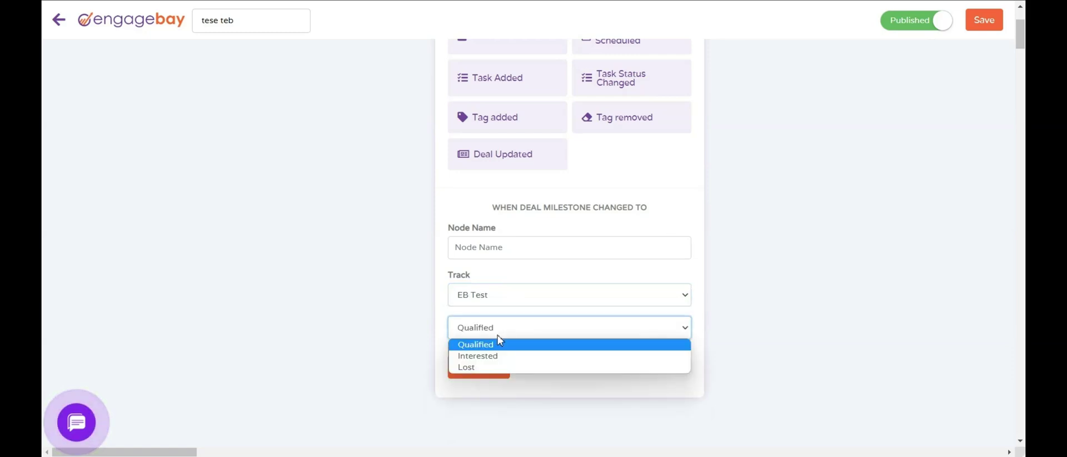
{"action": "left_click", "coordinate": [494, 344]}
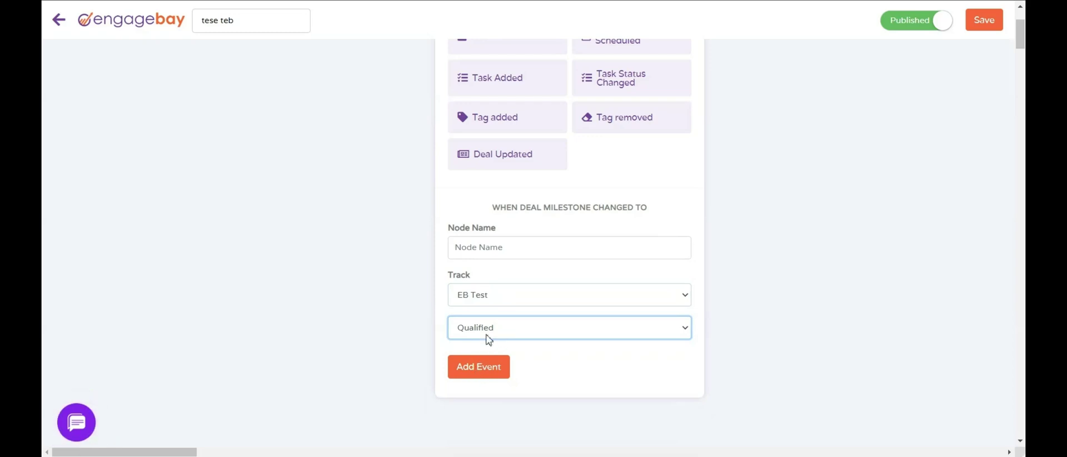
Name the trigger node 'tsst' and add it to the workflow
{"action": "left_click", "coordinate": [479, 368]}
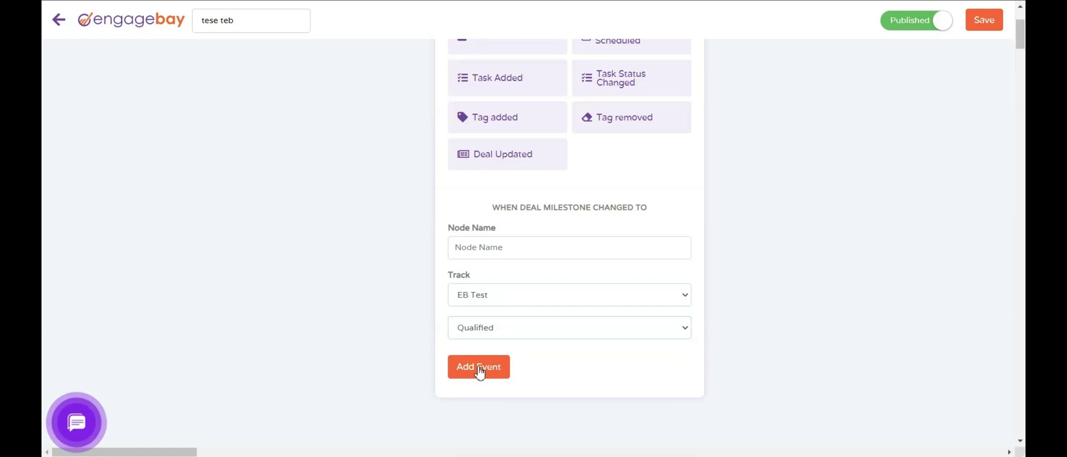
{"action": "left_click", "coordinate": [506, 255]}
{"action": "type", "text": "test"}
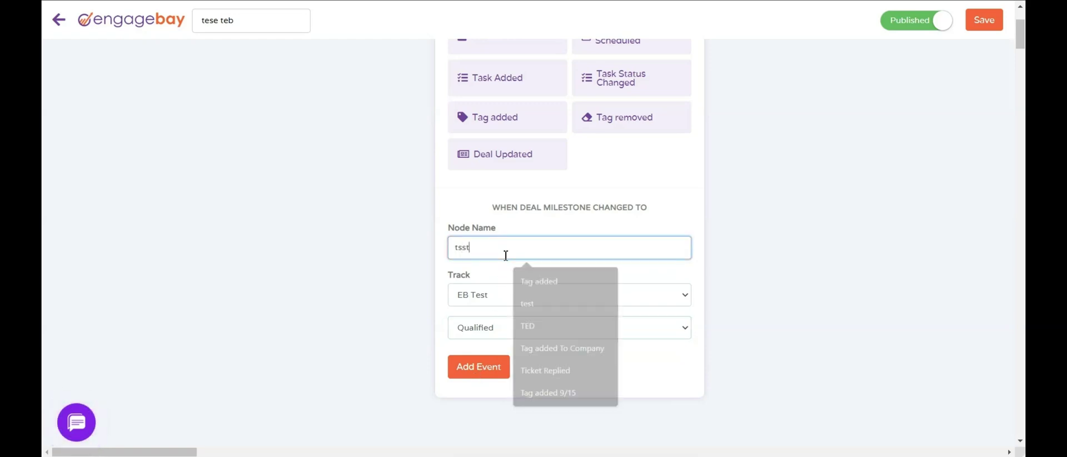
{"action": "left_click", "coordinate": [475, 370]}
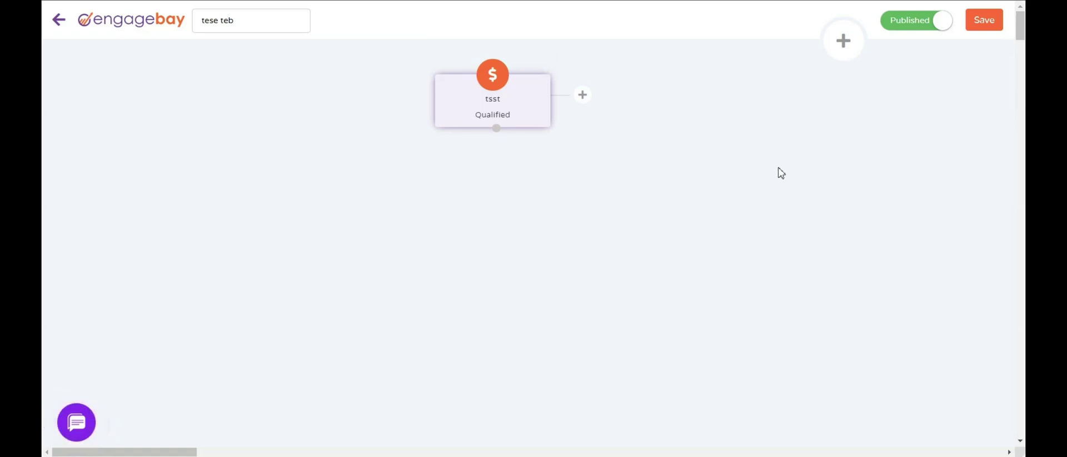
Add an Assign Owner action that assigns deals to one selected user
{"action": "left_click", "coordinate": [844, 42]}
{"action": "scroll", "coordinate": [810, 291], "scroll_direction": "down", "scroll_amount": 3}
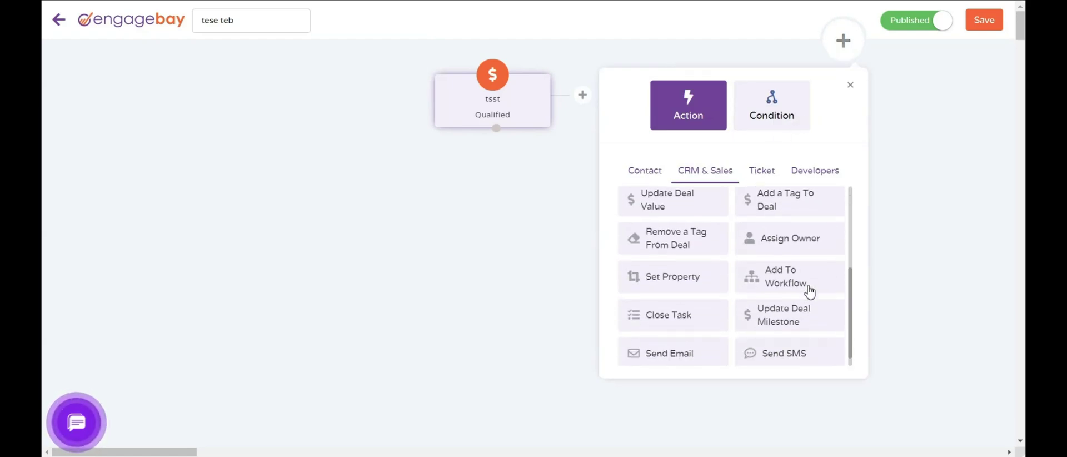
{"action": "left_click", "coordinate": [809, 233]}
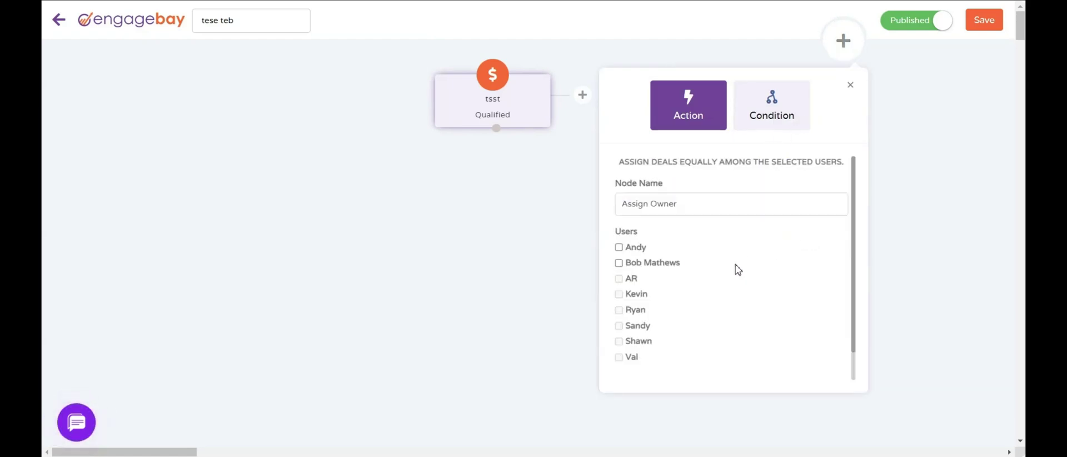
{"action": "left_click", "coordinate": [619, 247]}
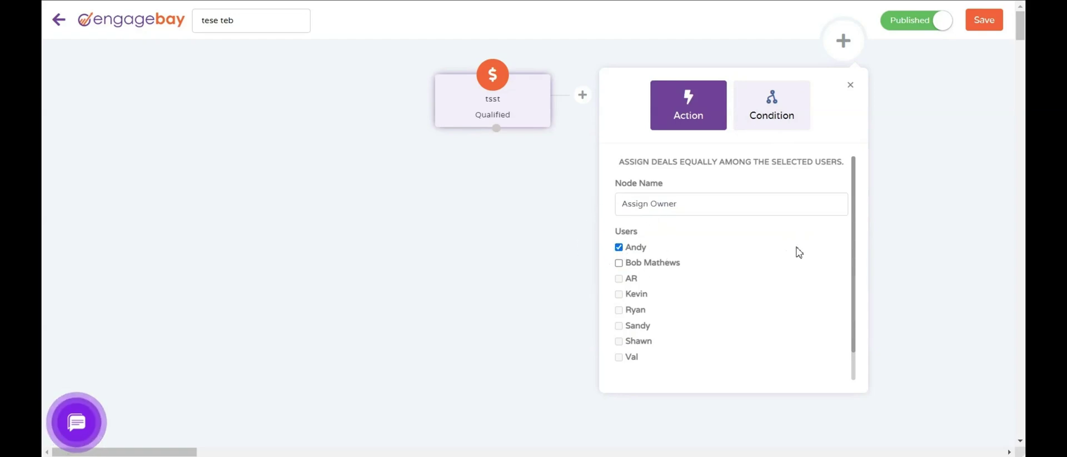
{"action": "scroll", "coordinate": [799, 253], "scroll_direction": "down", "scroll_amount": 1}
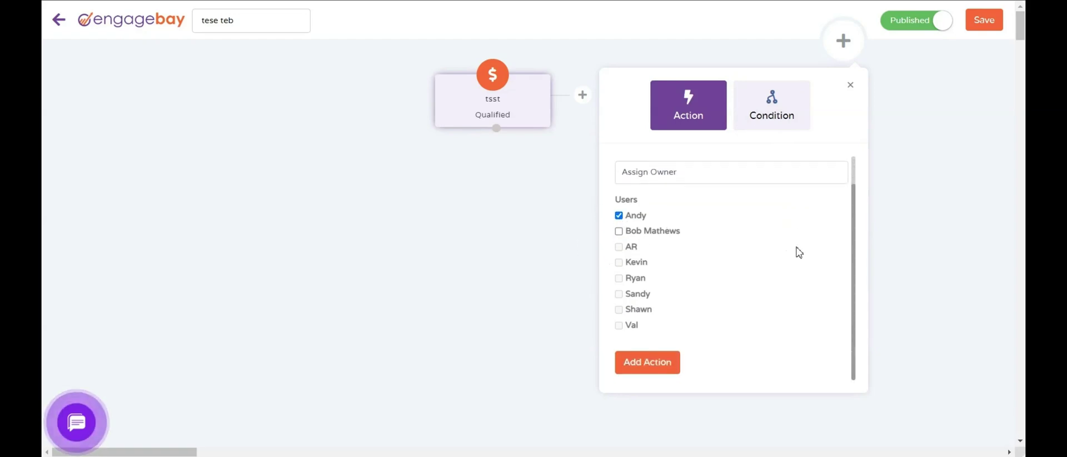
{"action": "left_click", "coordinate": [667, 369]}
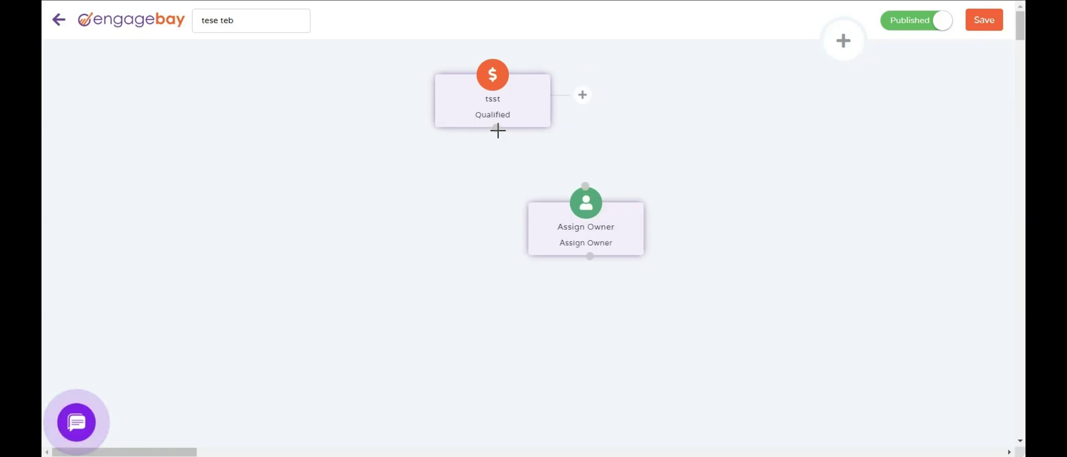
Connect the tsst trigger to the Assign Owner node and reposition it
{"action": "left_click_drag", "start_coordinate": [498, 130], "coordinate": [586, 186]}
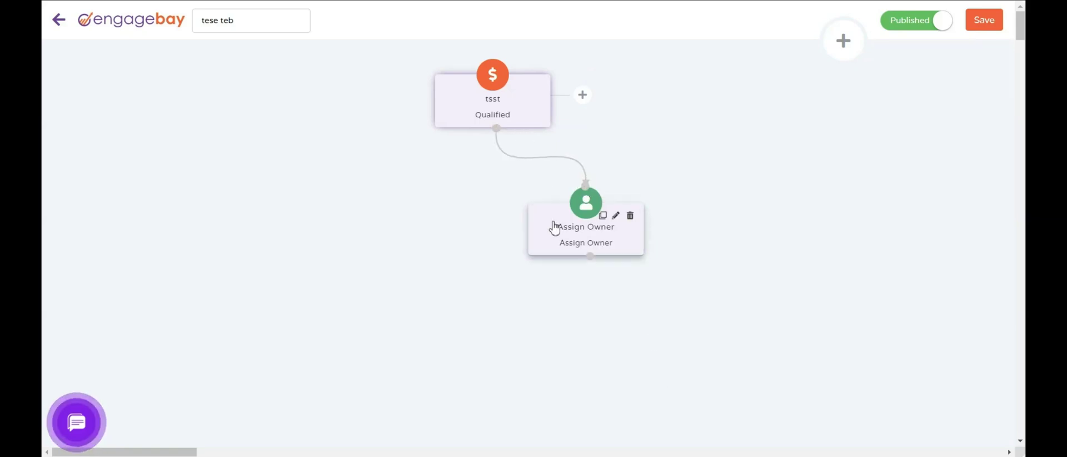
{"action": "left_click_drag", "start_coordinate": [555, 228], "coordinate": [512, 226]}
{"action": "left_click", "coordinate": [851, 49]}
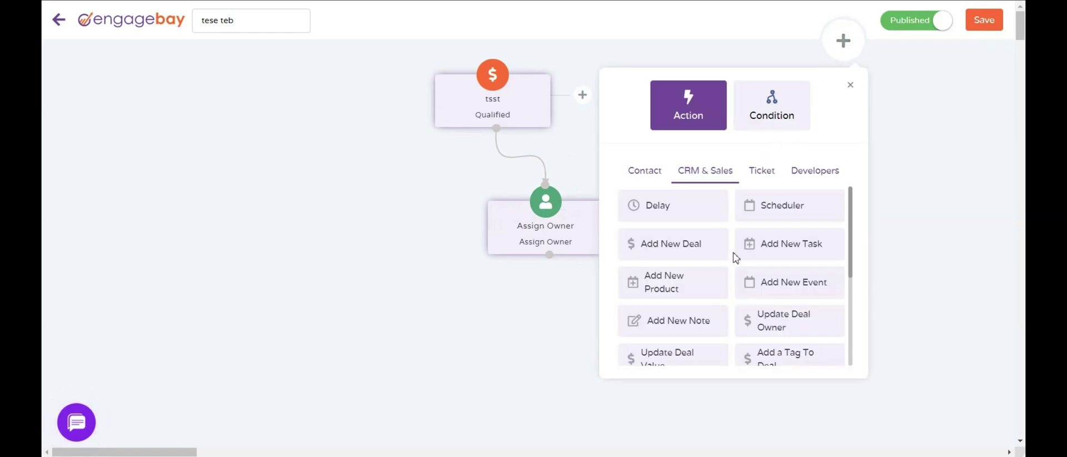
Start an Add New Task action named 'call' with the CALL task type
{"action": "left_click", "coordinate": [807, 254]}
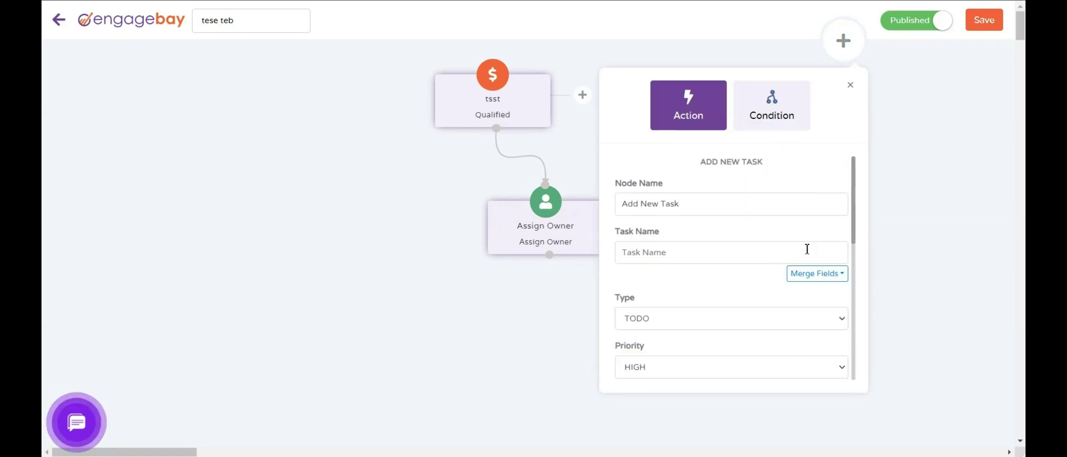
{"action": "left_click", "coordinate": [727, 258]}
{"action": "type", "text": "call"}
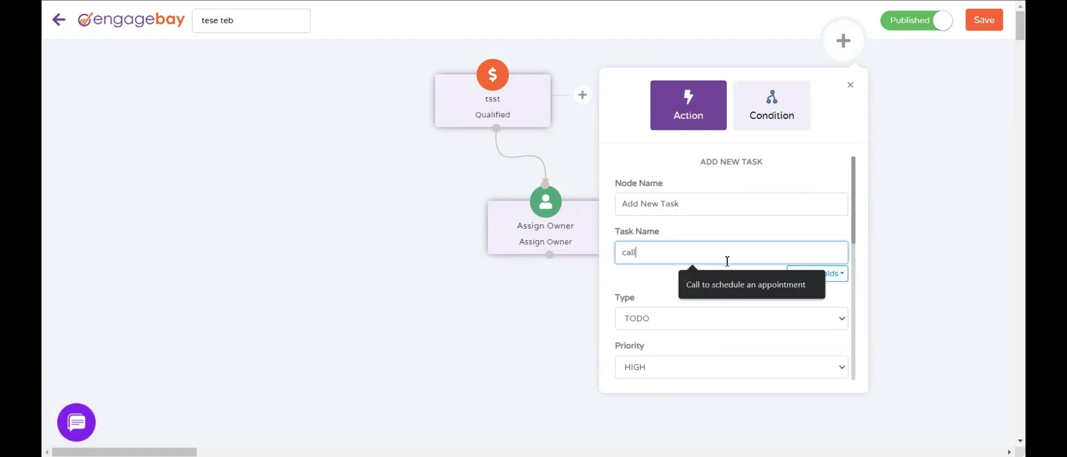
{"action": "left_click", "coordinate": [695, 322]}
{"action": "left_click", "coordinate": [707, 355]}
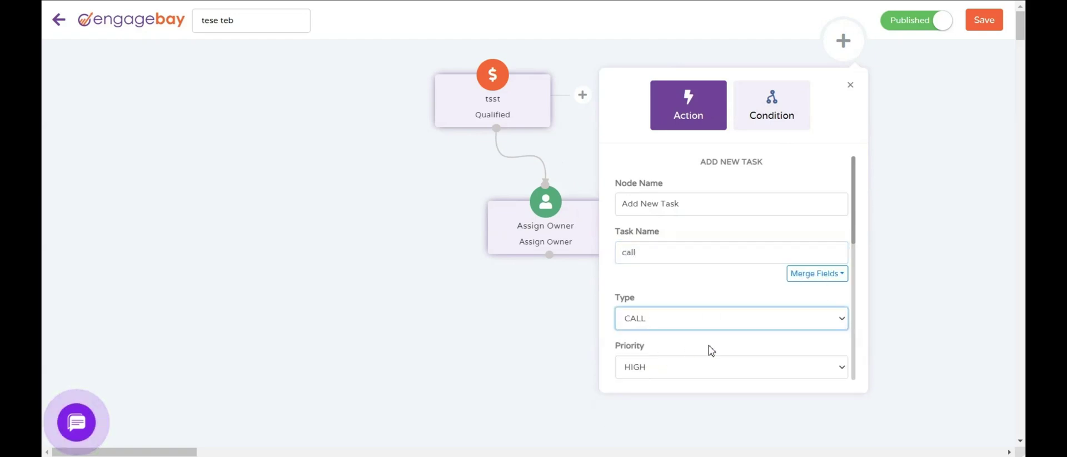
{"action": "scroll", "coordinate": [711, 350], "scroll_direction": "down", "scroll_amount": 2}
{"action": "scroll", "coordinate": [717, 333], "scroll_direction": "down", "scroll_amount": 1}
{"action": "scroll", "coordinate": [683, 239], "scroll_direction": "down", "scroll_amount": 2}
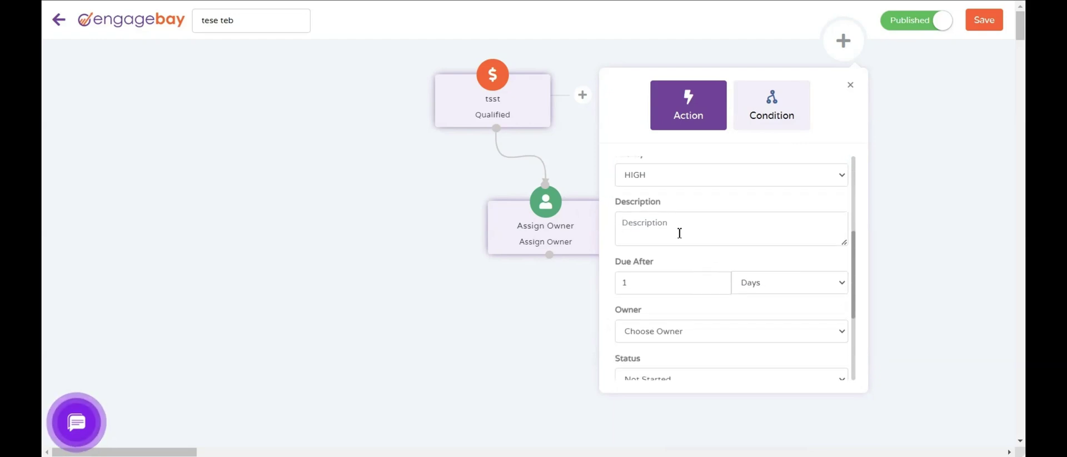
Give the task description 'Folo', assign it to the record owner, and change its status
{"action": "left_click", "coordinate": [679, 233]}
{"action": "type", "text": "Folo"}
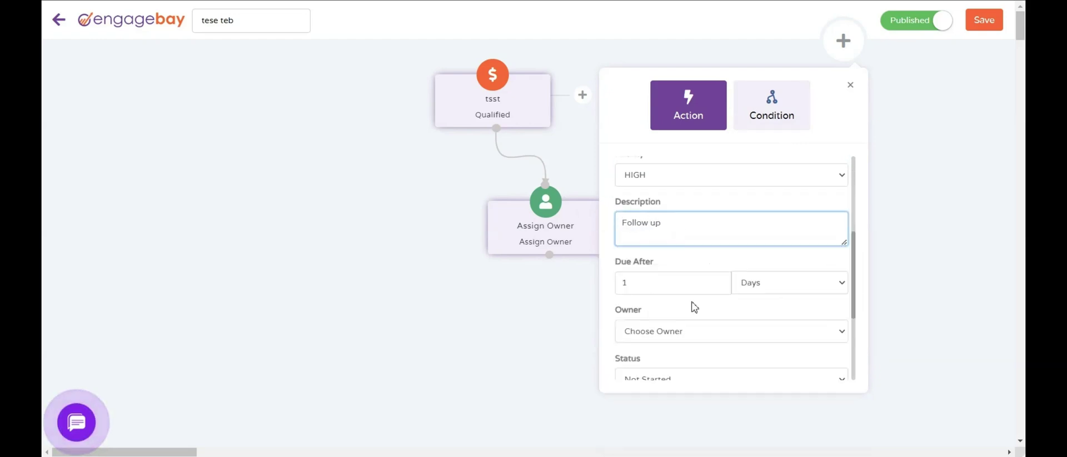
{"action": "left_click", "coordinate": [682, 334]}
{"action": "left_click", "coordinate": [681, 359]}
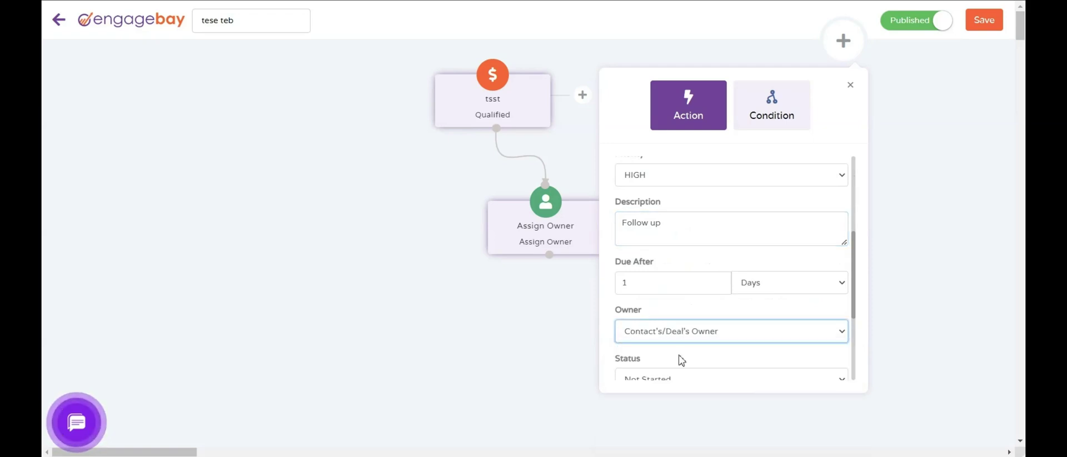
{"action": "scroll", "coordinate": [739, 332], "scroll_direction": "down", "scroll_amount": 1}
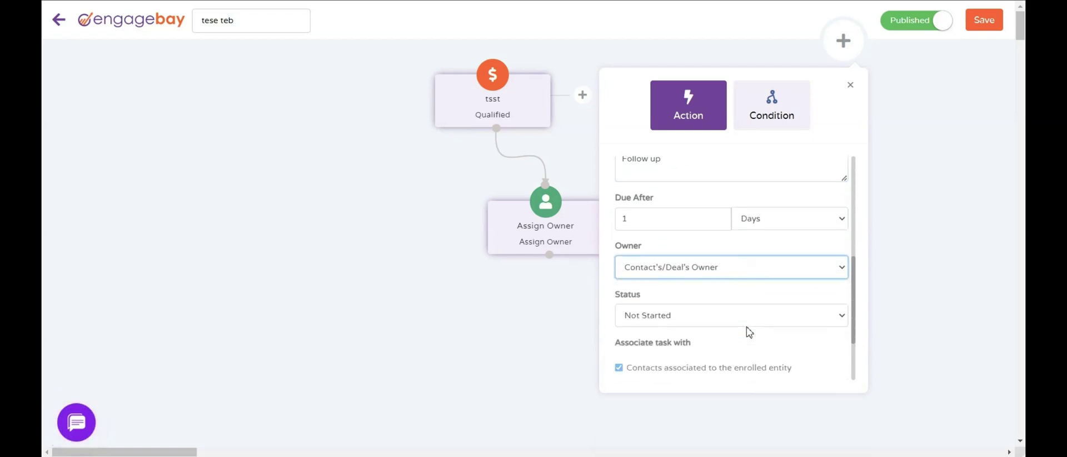
{"action": "scroll", "coordinate": [749, 332], "scroll_direction": "down", "scroll_amount": 1}
{"action": "scroll", "coordinate": [769, 290], "scroll_direction": "down", "scroll_amount": 1}
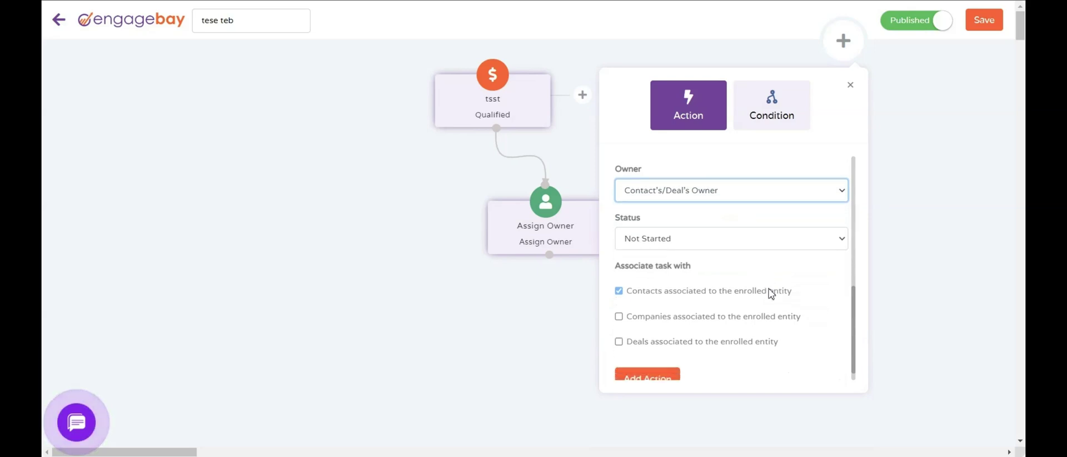
{"action": "left_click", "coordinate": [685, 228]}
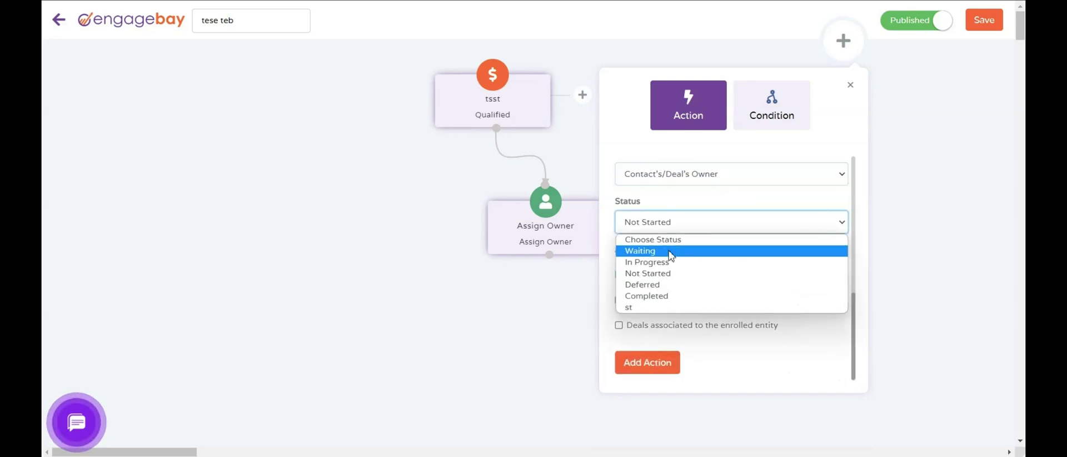
{"action": "left_click", "coordinate": [688, 261]}
Add the call task to the workflow and place it below Assign Owner
{"action": "left_click", "coordinate": [655, 359]}
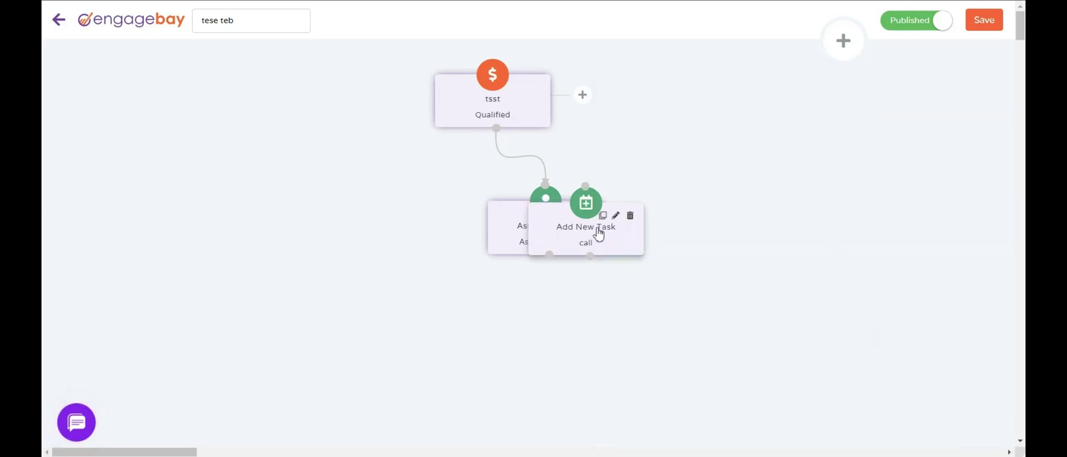
{"action": "left_click_drag", "start_coordinate": [598, 235], "coordinate": [489, 358]}
{"action": "left_click_drag", "start_coordinate": [548, 255], "coordinate": [475, 308]}
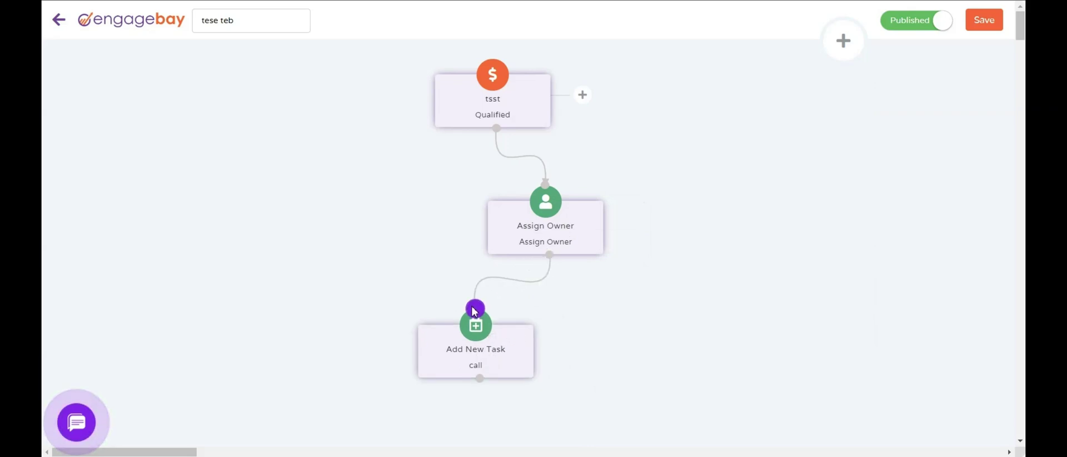
Browse the Action and Condition step choices, then close the picker without adding anything
{"action": "scroll", "coordinate": [641, 288], "scroll_direction": "down", "scroll_amount": 2}
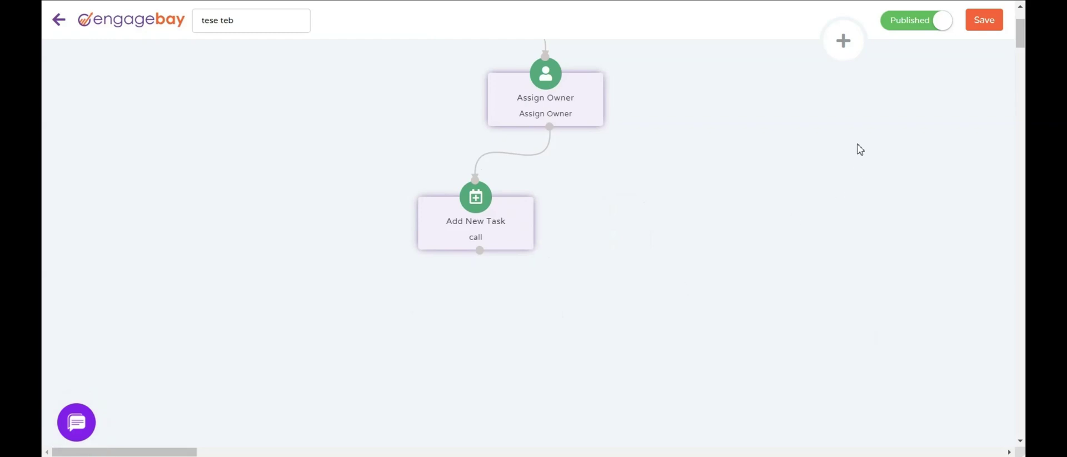
{"action": "left_click", "coordinate": [842, 45]}
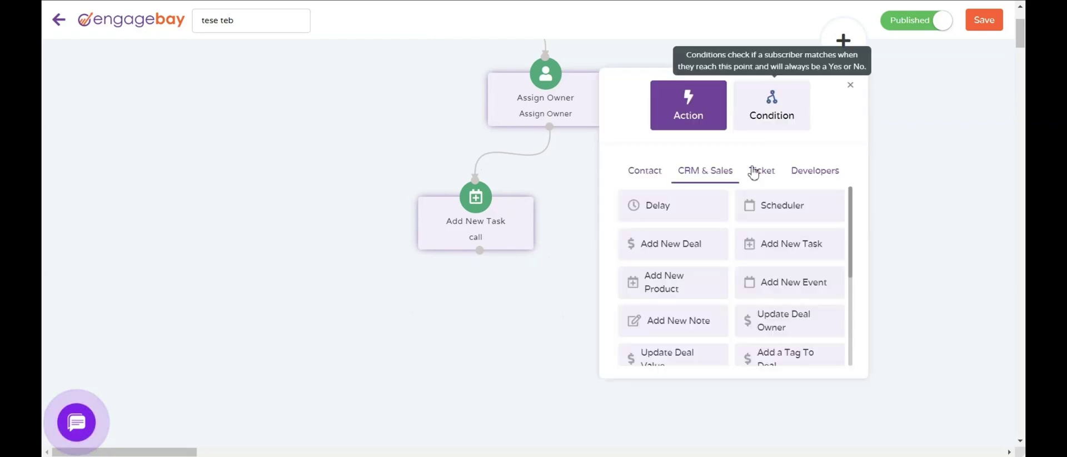
{"action": "left_click", "coordinate": [769, 119]}
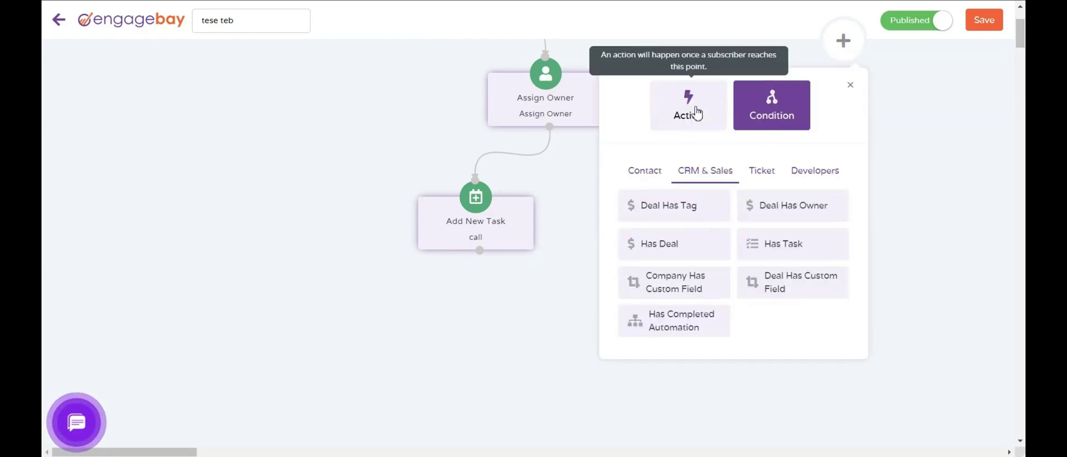
{"action": "left_click", "coordinate": [697, 113]}
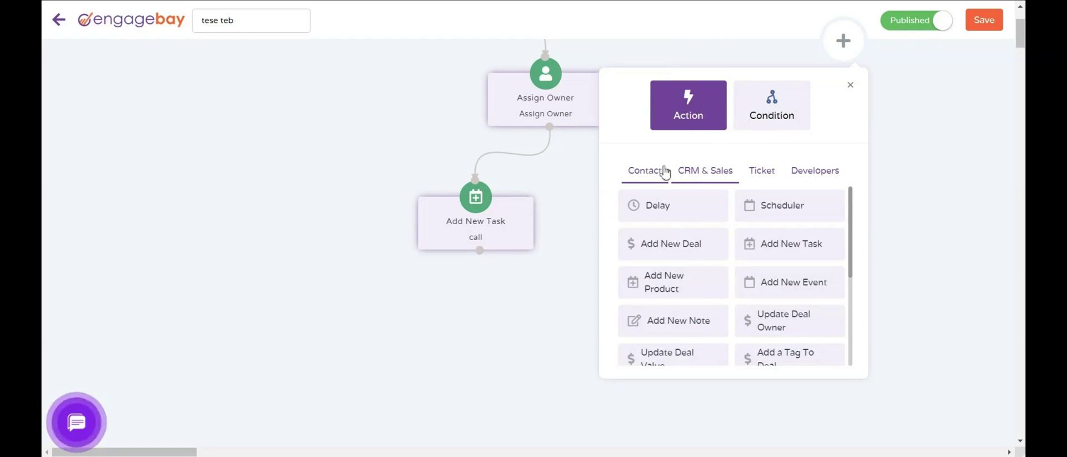
{"action": "left_click", "coordinate": [798, 118]}
{"action": "left_click", "coordinate": [704, 111]}
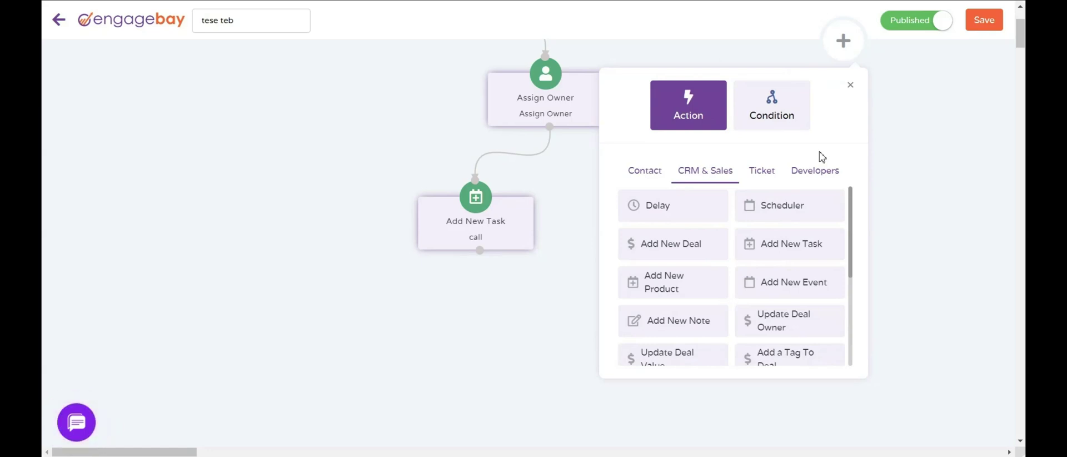
{"action": "scroll", "coordinate": [822, 157], "scroll_direction": "up", "scroll_amount": 2}
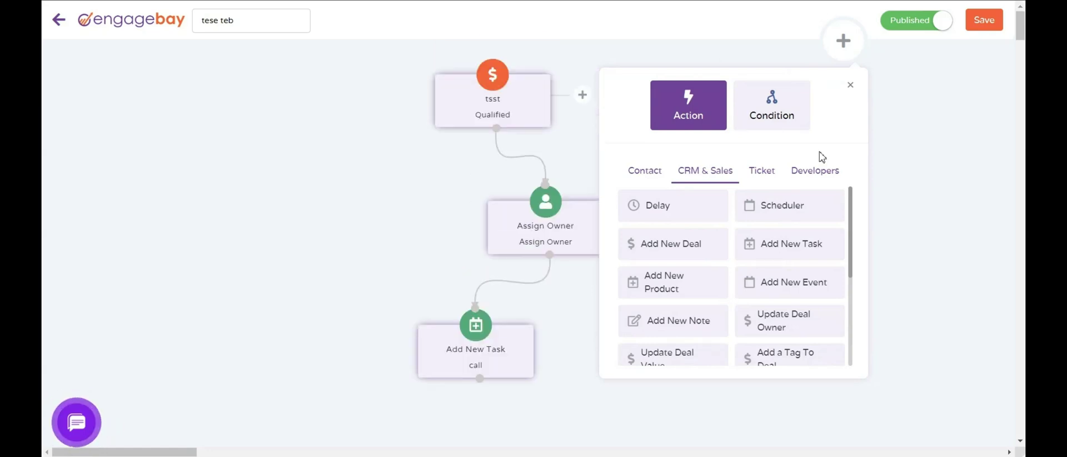
{"action": "left_click", "coordinate": [851, 85]}
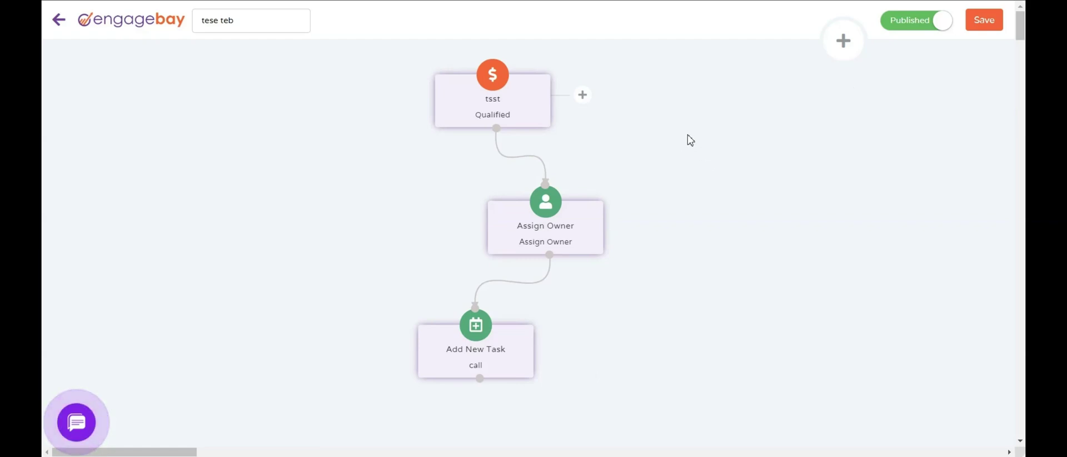
Review the condition steps once more, close the picker, and exit the workflow editor
{"action": "left_click", "coordinate": [843, 41]}
{"action": "left_click", "coordinate": [770, 111]}
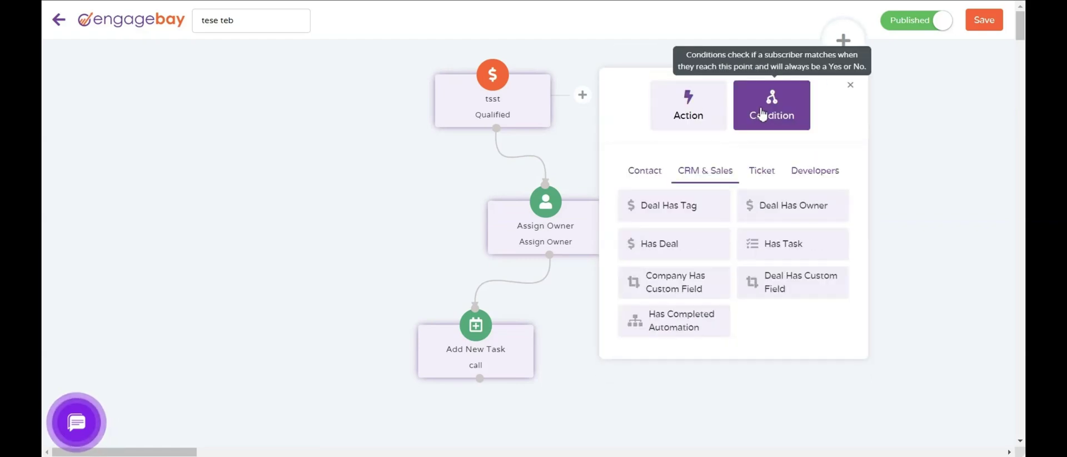
{"action": "left_click", "coordinate": [698, 116]}
{"action": "left_click", "coordinate": [771, 112]}
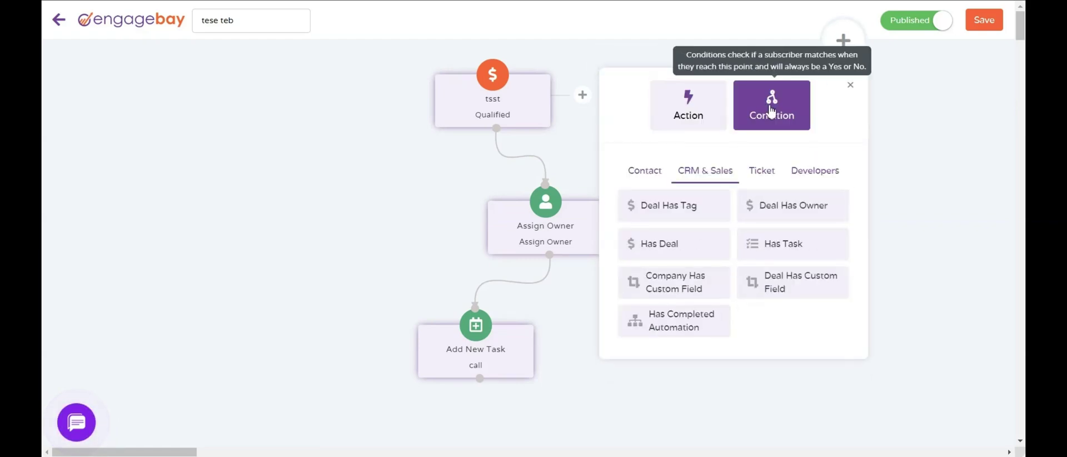
{"action": "left_click", "coordinate": [850, 88]}
{"action": "scroll", "coordinate": [724, 276], "scroll_direction": "down", "scroll_amount": 1}
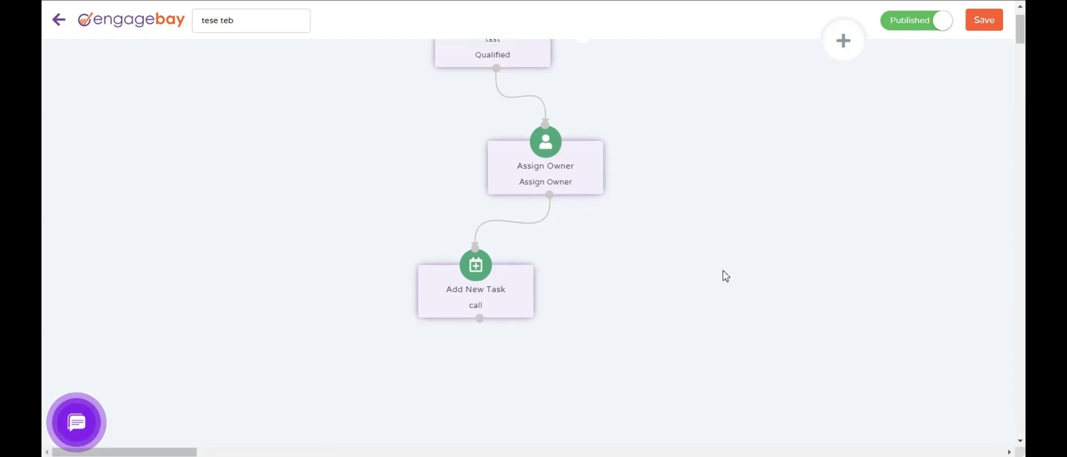
{"action": "scroll", "coordinate": [724, 276], "scroll_direction": "up", "scroll_amount": 1}
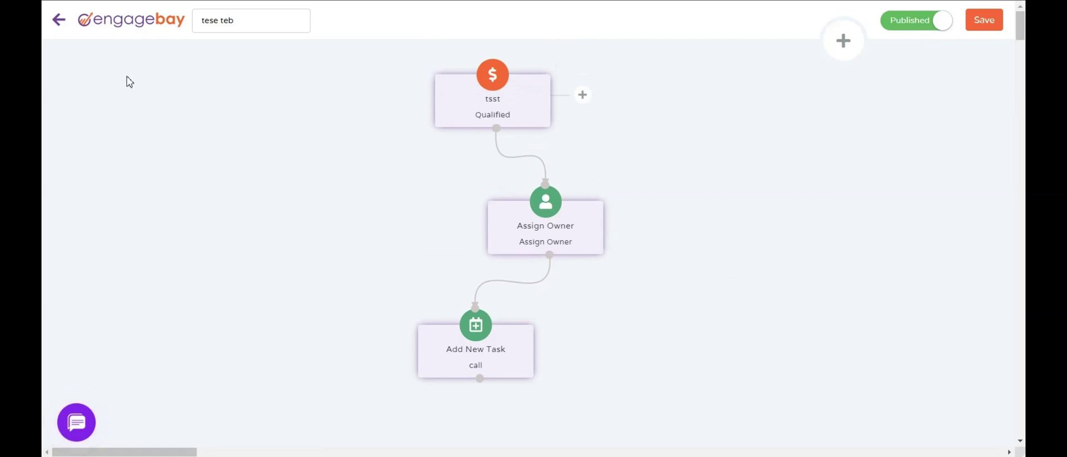
{"action": "left_click", "coordinate": [61, 23]}
Discard the workflow changes, open the first contact from Contacts, and show its Tasks
{"action": "left_click", "coordinate": [596, 56]}
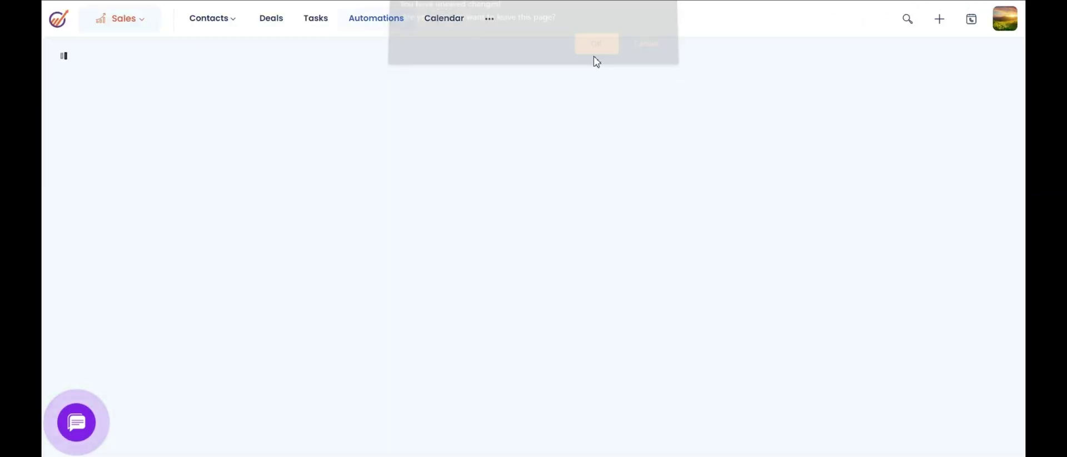
{"action": "mouse_move", "coordinate": [201, 18]}
{"action": "left_click", "coordinate": [215, 53]}
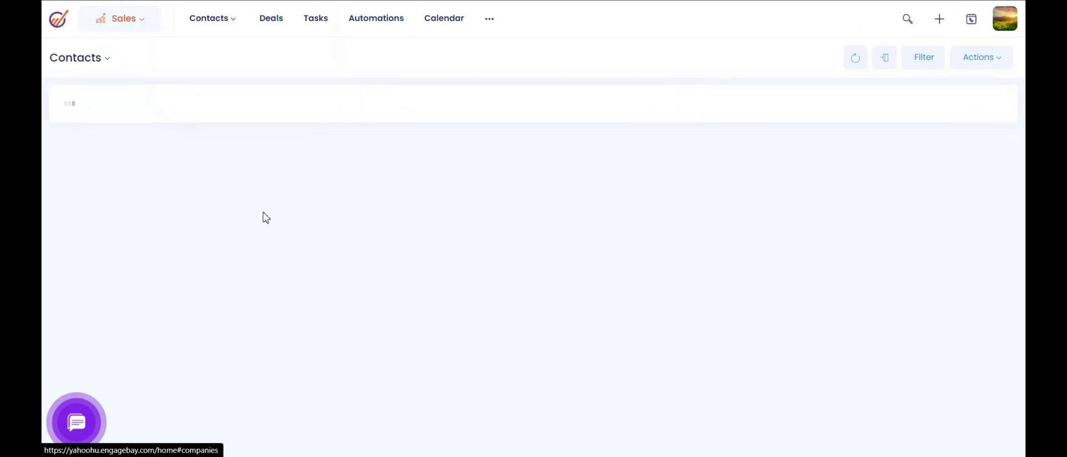
{"action": "left_click", "coordinate": [194, 146]}
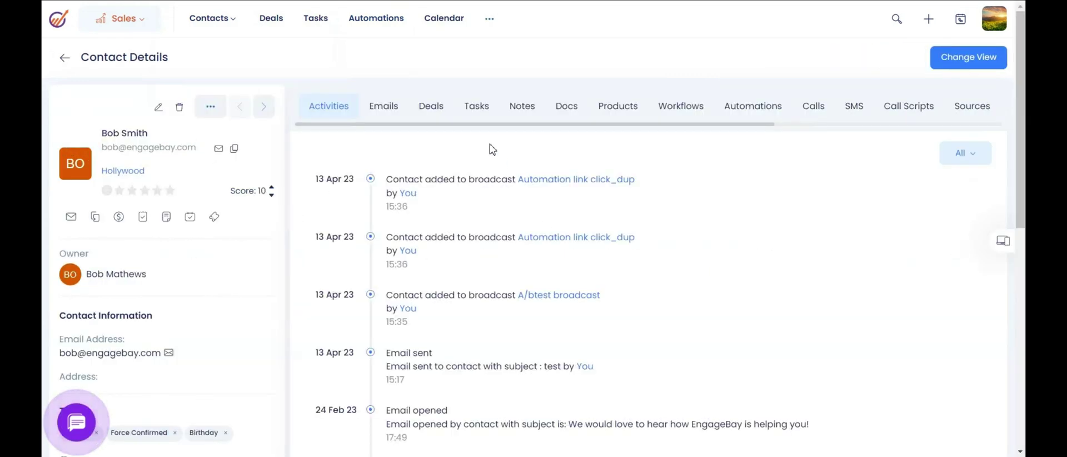
{"action": "left_click", "coordinate": [475, 117]}
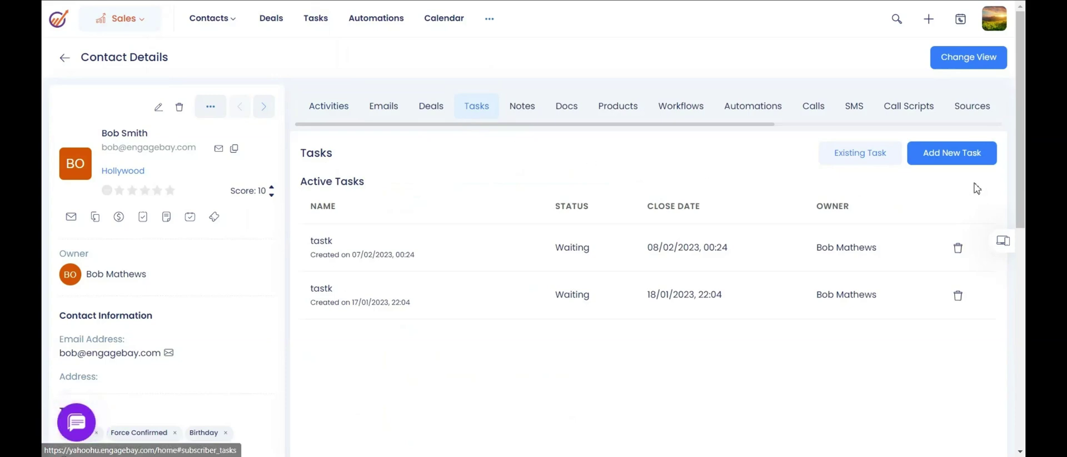
Create a new Todo task named 'test bob' for the contact
{"action": "left_click", "coordinate": [940, 155]}
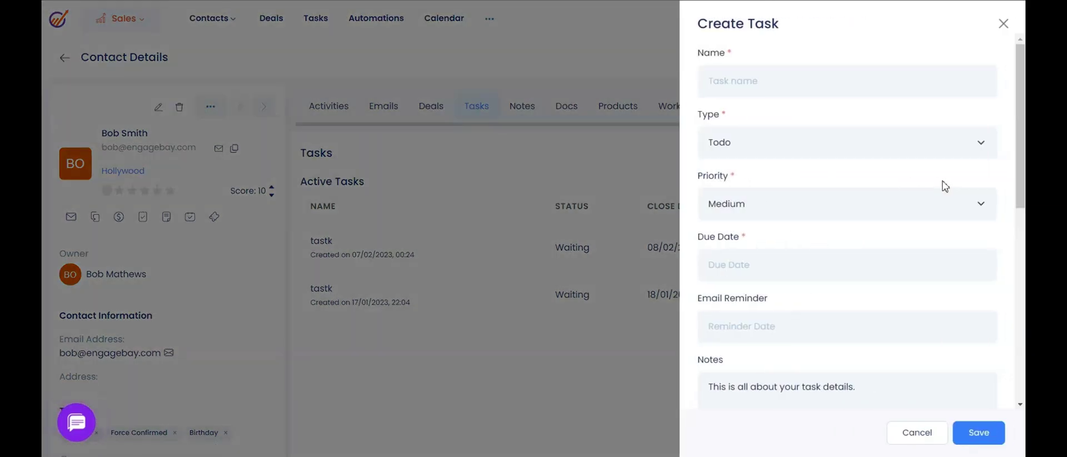
{"action": "left_click", "coordinate": [760, 86]}
{"action": "type", "text": "test bob"}
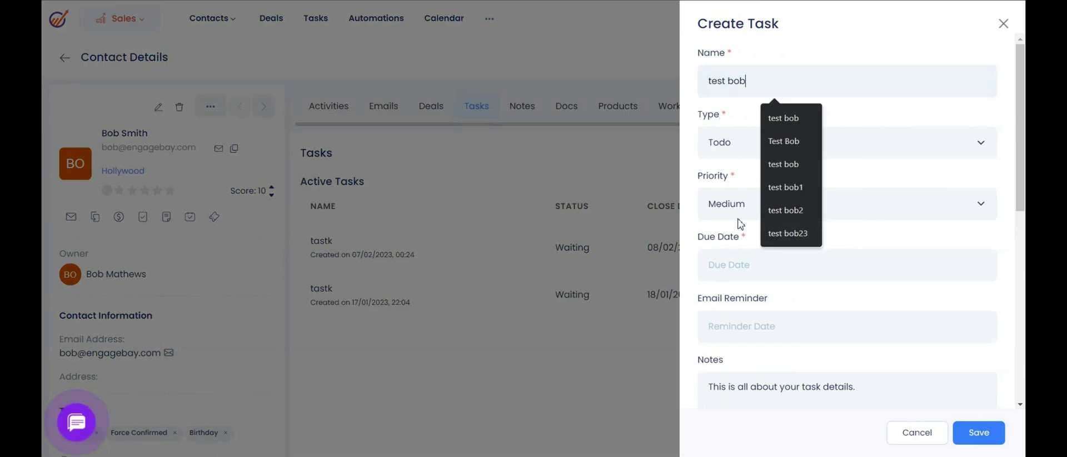
{"action": "left_click", "coordinate": [752, 179]}
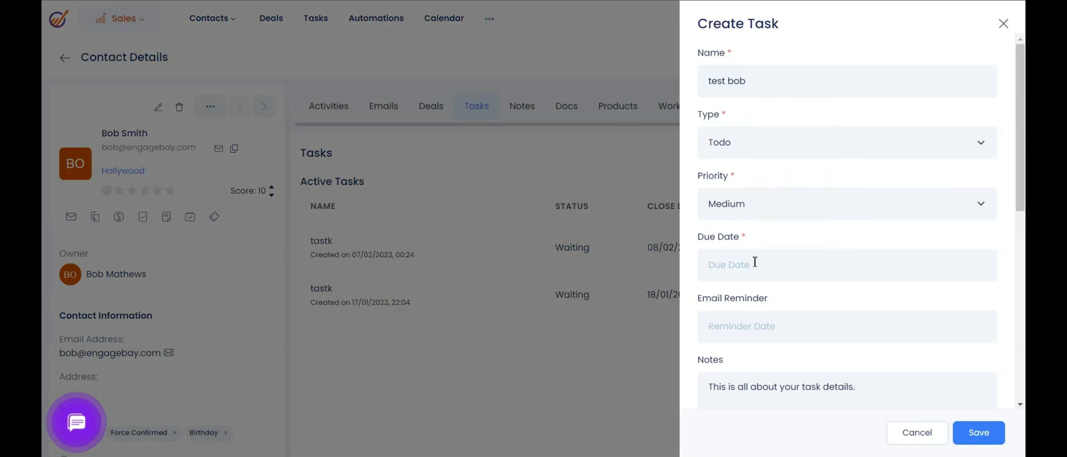
{"action": "left_click", "coordinate": [761, 149]}
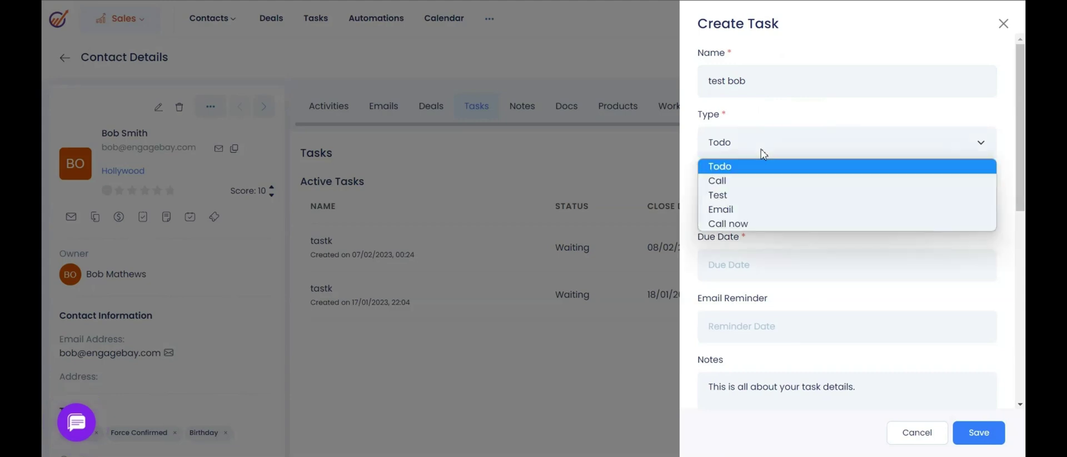
{"action": "left_click", "coordinate": [763, 154]}
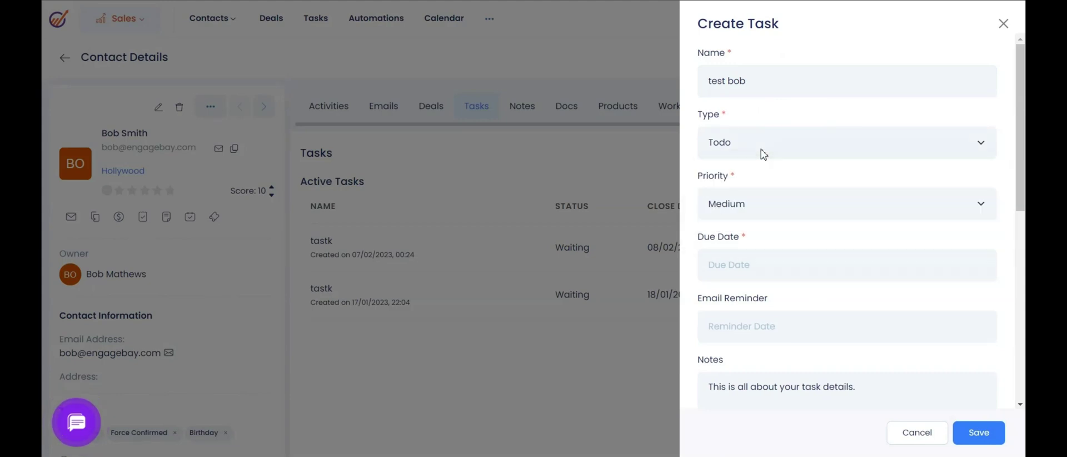
Set the due date to 14 April and the email reminder to 12 April
{"action": "left_click", "coordinate": [756, 266]}
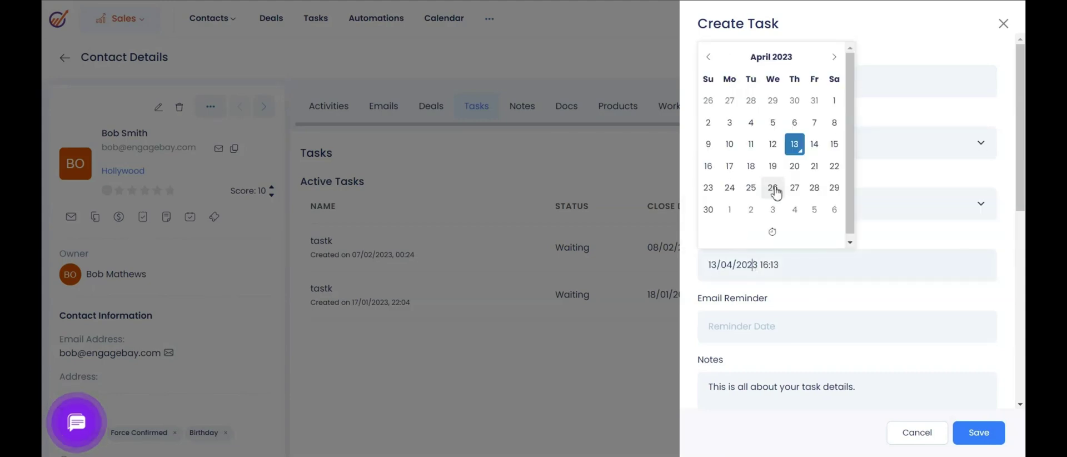
{"action": "left_click", "coordinate": [814, 144]}
{"action": "left_click", "coordinate": [748, 330]}
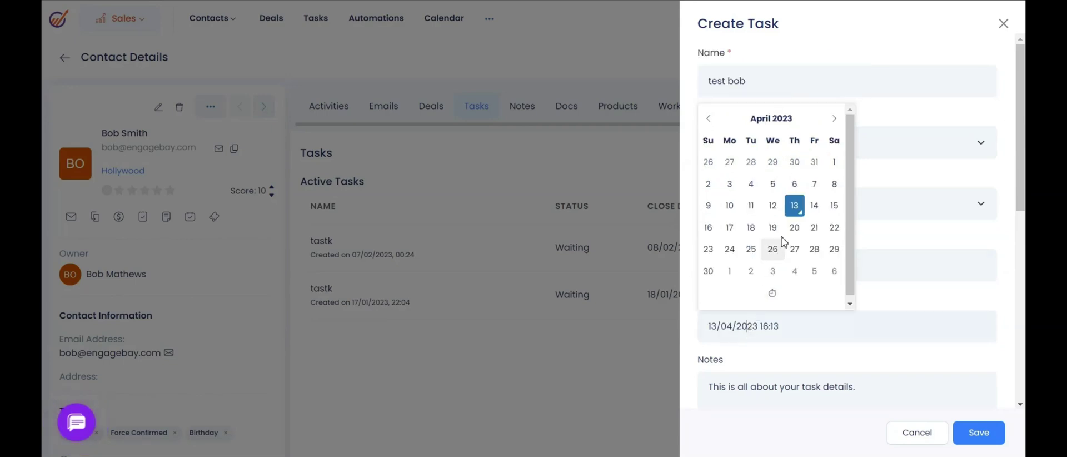
{"action": "left_click", "coordinate": [772, 207]}
{"action": "left_click", "coordinate": [824, 361]}
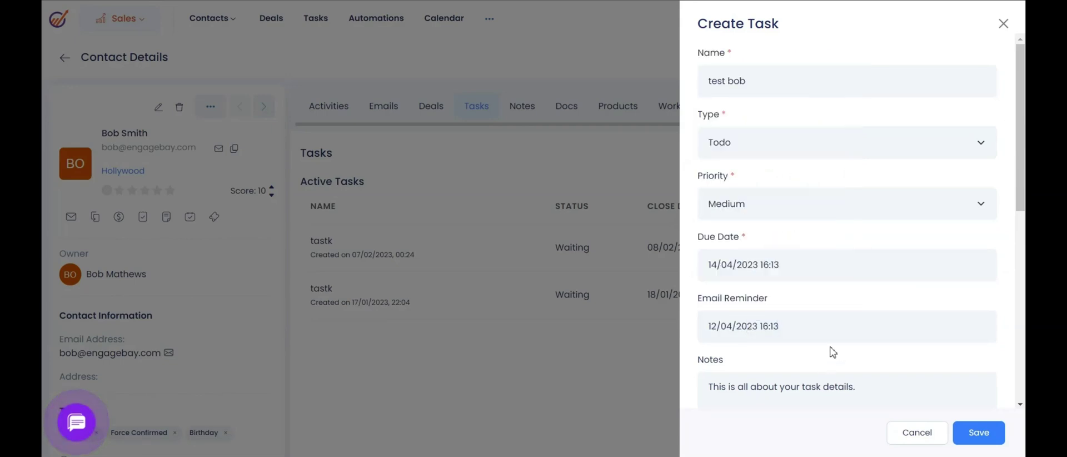
Leave the notes unchanged, keep Waiting as the status, and save the task
{"action": "scroll", "coordinate": [836, 339], "scroll_direction": "down", "scroll_amount": 5}
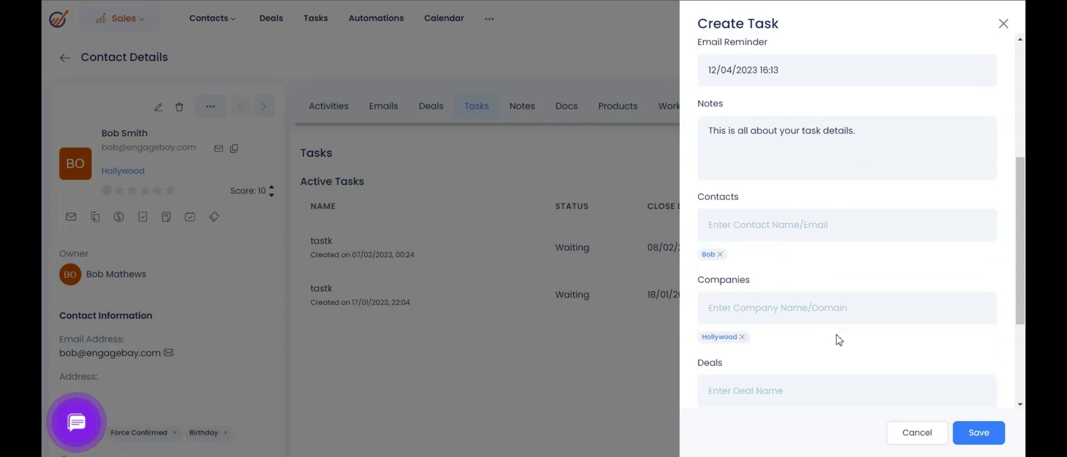
{"action": "left_click", "coordinate": [763, 141]}
{"action": "key", "text": "ctrl+a"}
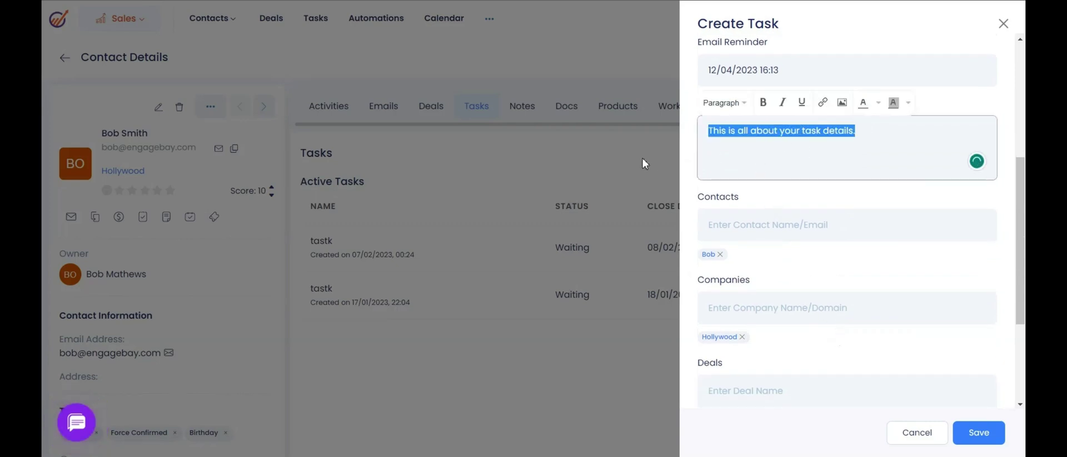
{"action": "left_click", "coordinate": [642, 158]}
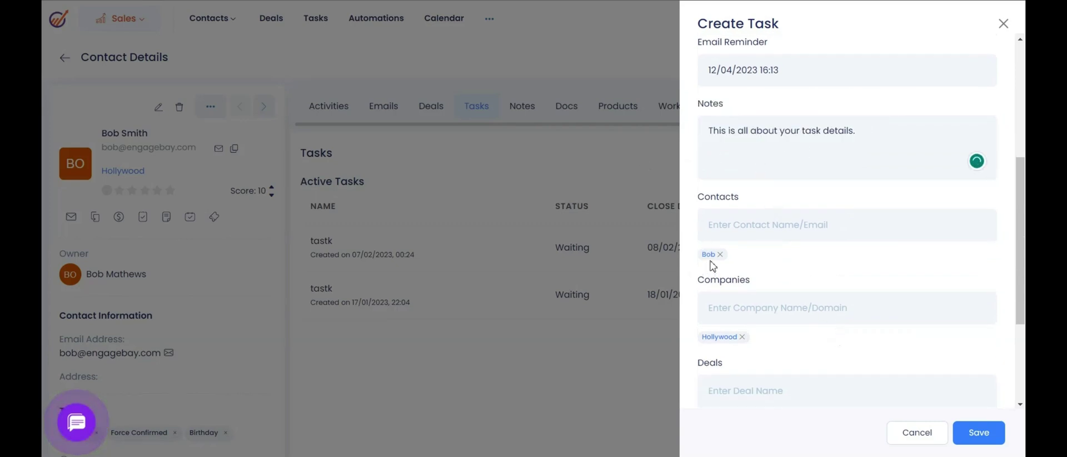
{"action": "scroll", "coordinate": [792, 290], "scroll_direction": "down", "scroll_amount": 3}
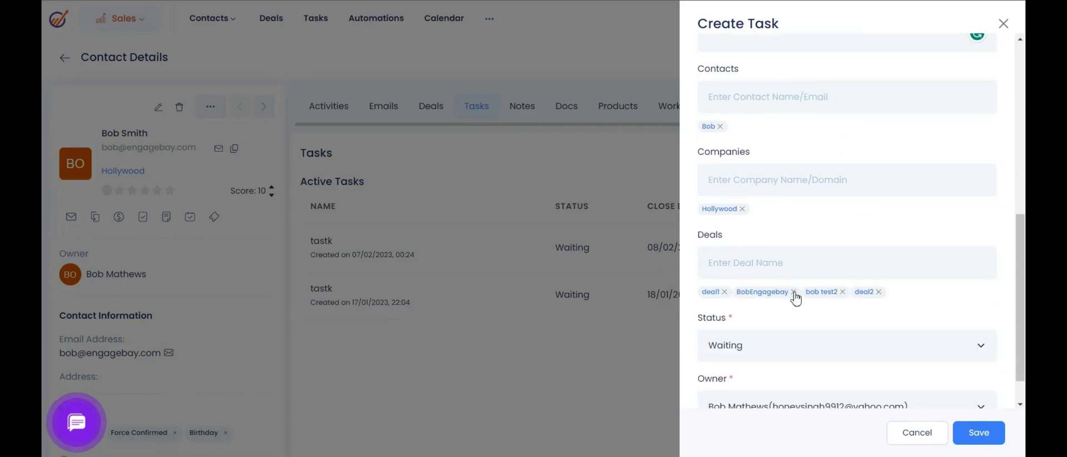
{"action": "scroll", "coordinate": [793, 298], "scroll_direction": "down", "scroll_amount": 1}
{"action": "left_click", "coordinate": [772, 304]}
{"action": "left_click", "coordinate": [774, 310]}
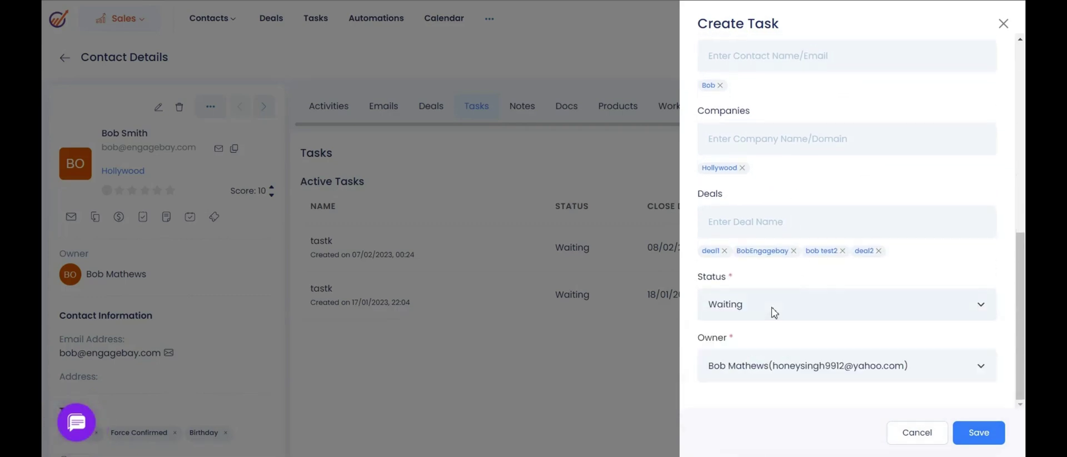
{"action": "left_click", "coordinate": [973, 431]}
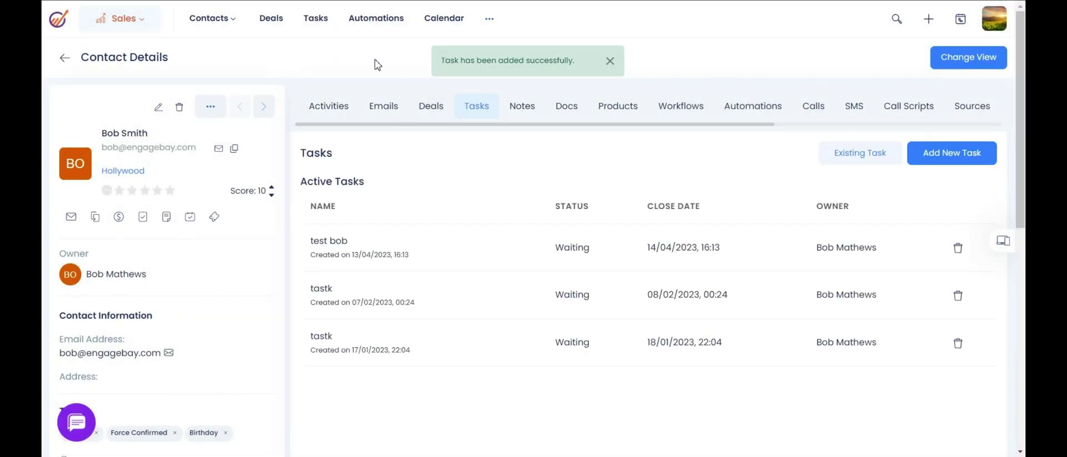
In Tasks, show today's tasks, then switch the user filter to All Users
{"action": "left_click", "coordinate": [321, 28]}
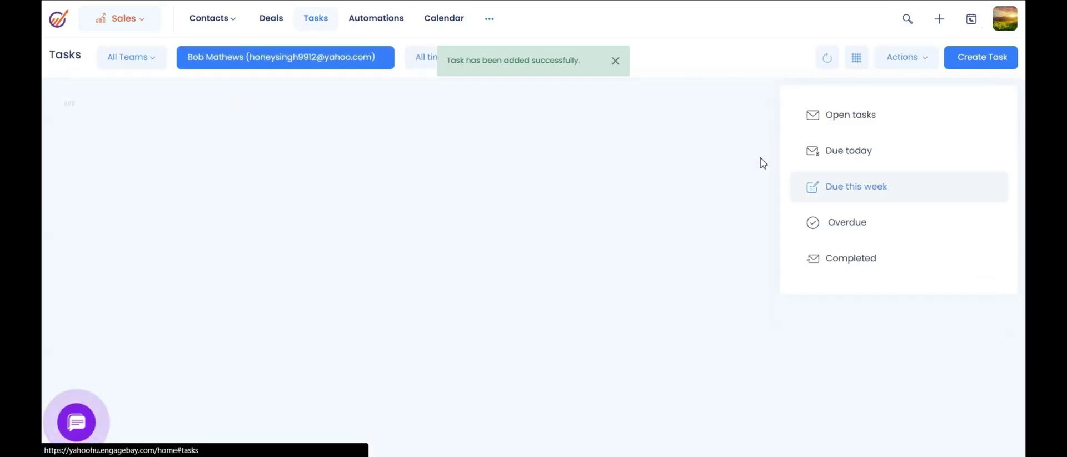
{"action": "left_click", "coordinate": [838, 158]}
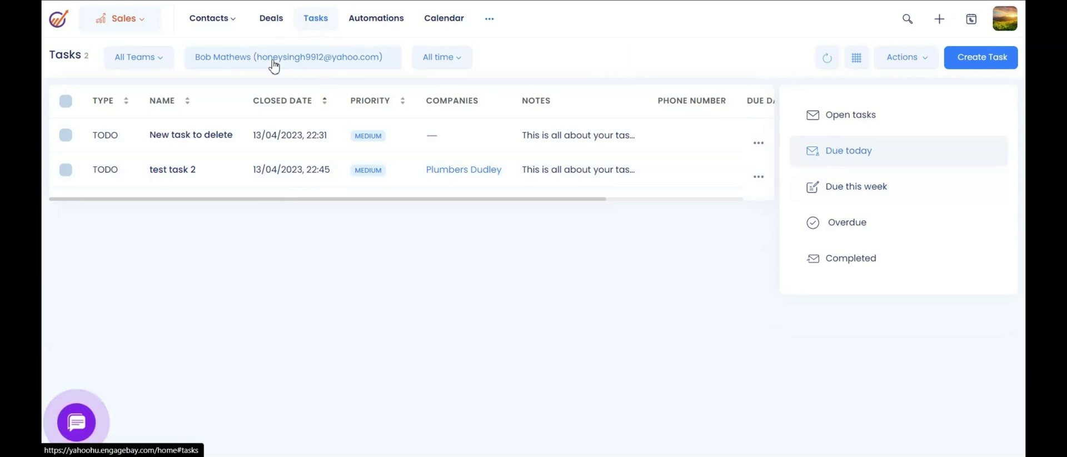
{"action": "left_click", "coordinate": [333, 62]}
{"action": "left_click", "coordinate": [281, 111]}
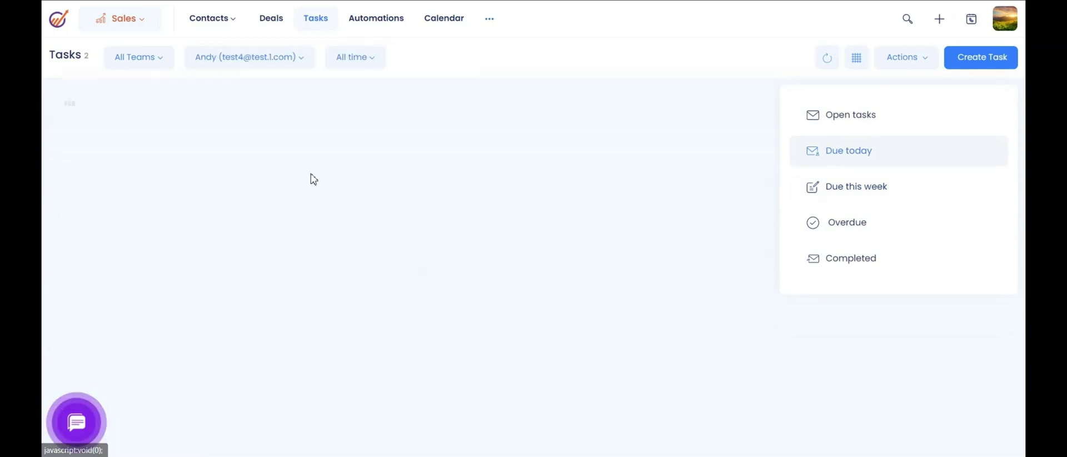
{"action": "left_click", "coordinate": [305, 64]}
{"action": "left_click", "coordinate": [259, 84]}
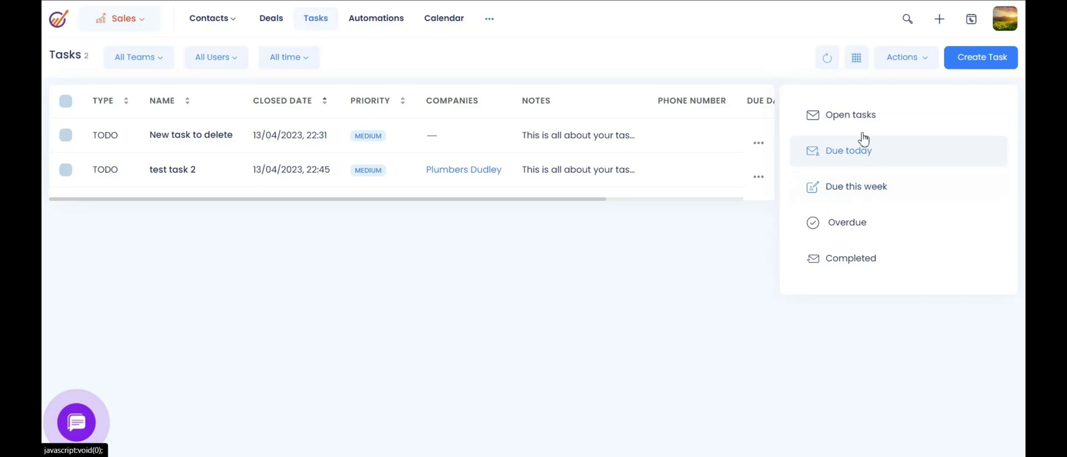
Limit tasks to This Week (Sun - Today) for All Teams, then show Overdue
{"action": "left_click", "coordinate": [308, 67]}
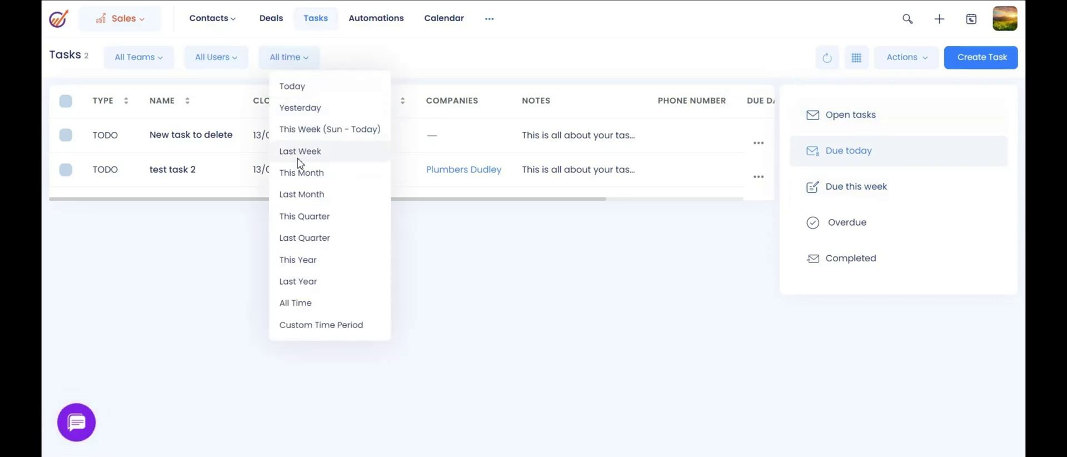
{"action": "left_click", "coordinate": [305, 131]}
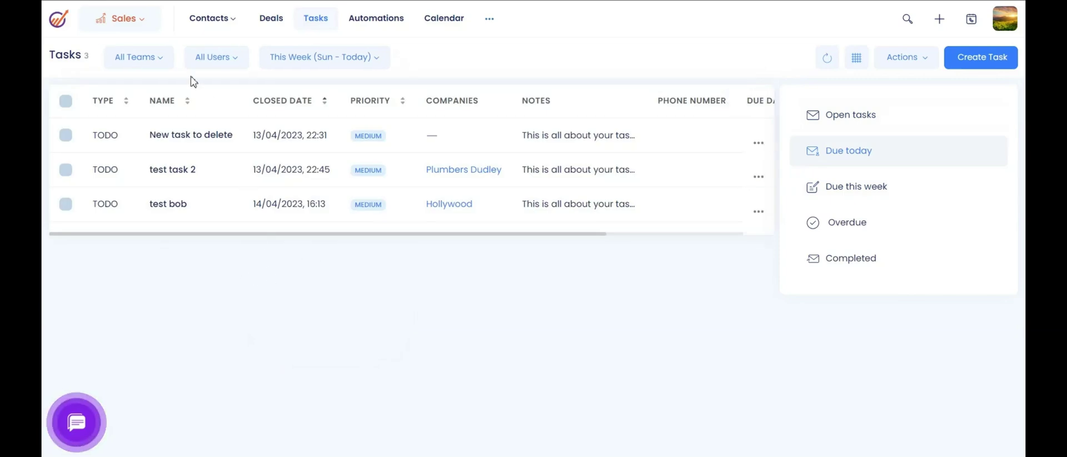
{"action": "left_click", "coordinate": [171, 72]}
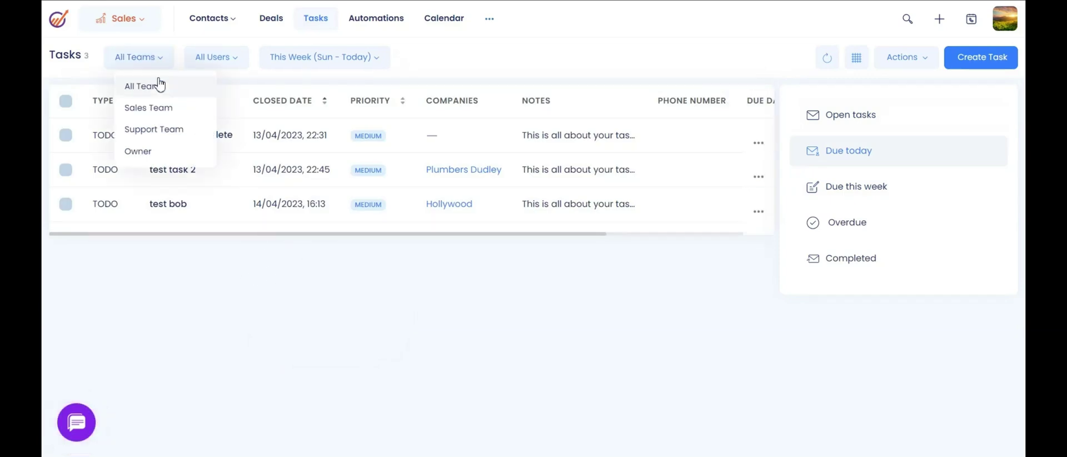
{"action": "left_click", "coordinate": [159, 83]}
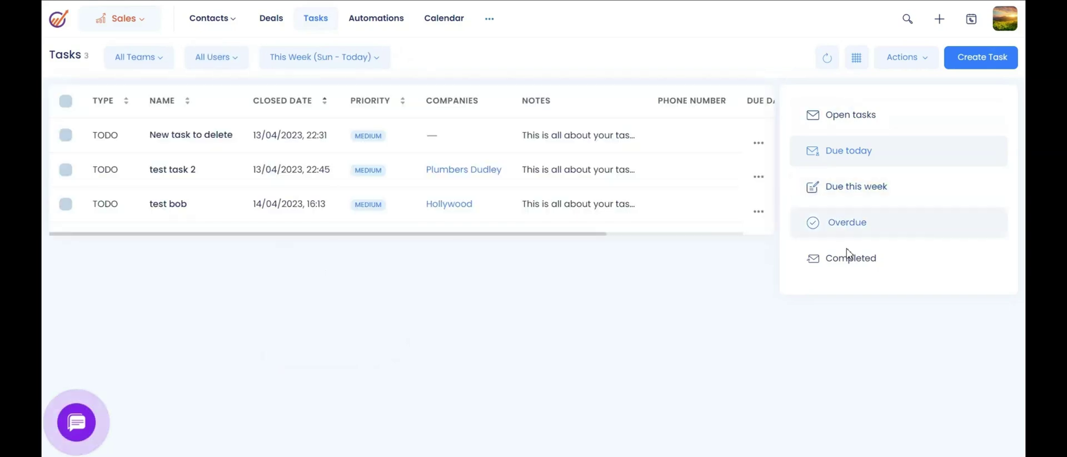
{"action": "left_click", "coordinate": [847, 226]}
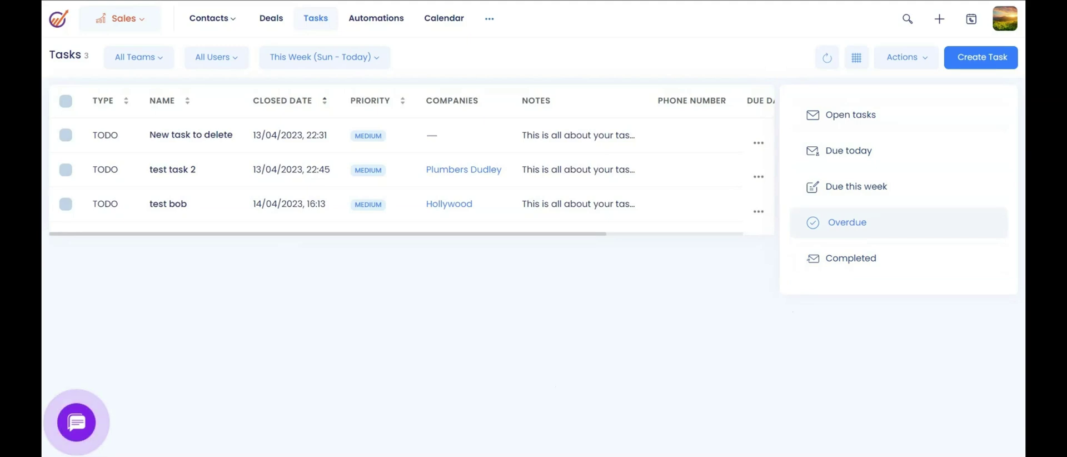
Go to Appointments > Links and copy the Test IST meeting link
{"action": "left_click", "coordinate": [490, 23]}
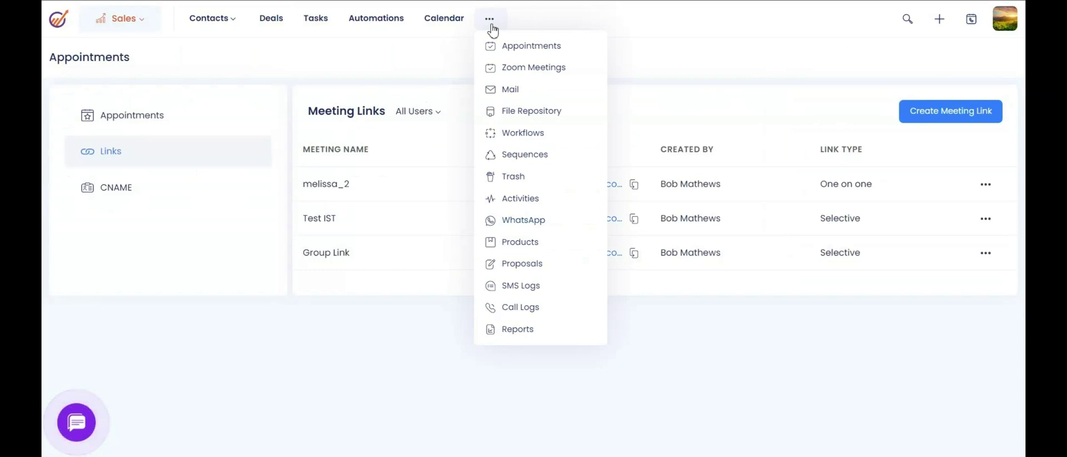
{"action": "left_click", "coordinate": [517, 49]}
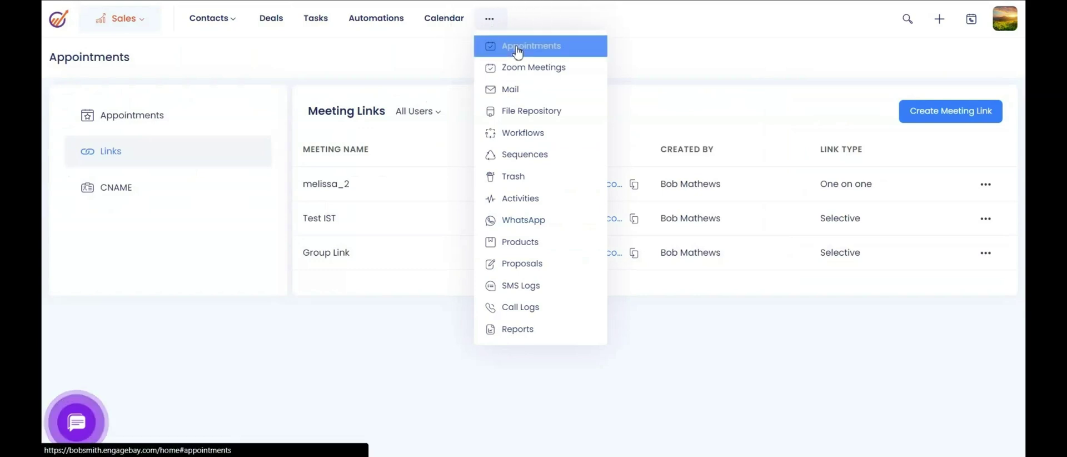
{"action": "left_click", "coordinate": [160, 161]}
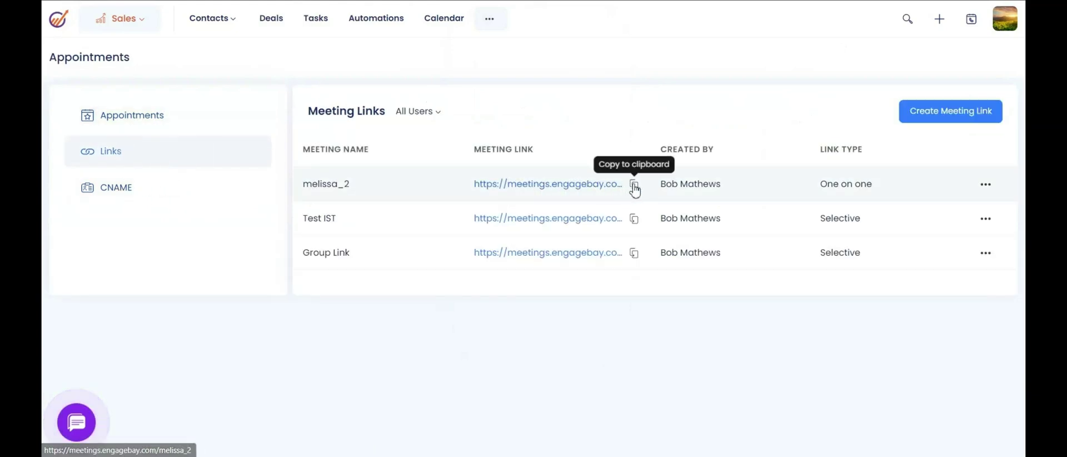
{"action": "left_click", "coordinate": [636, 221]}
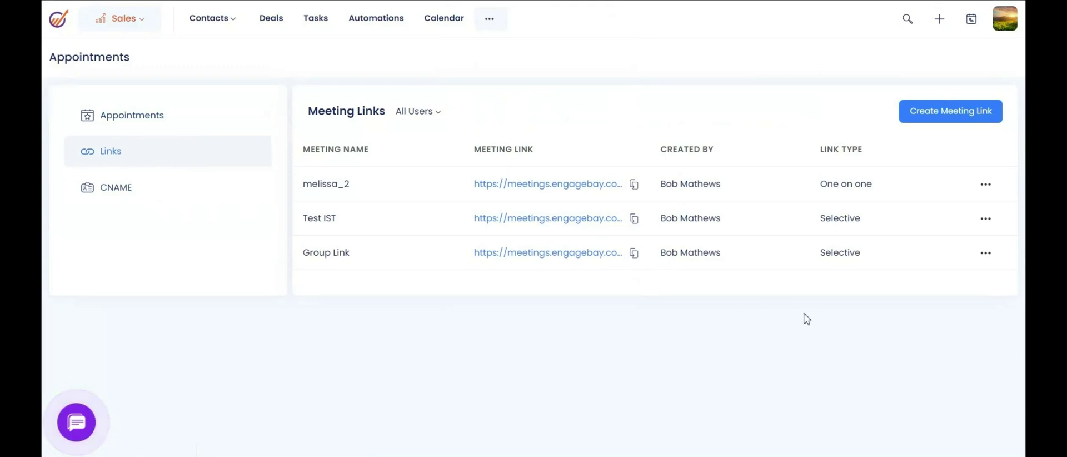
Preview the meeting types under Create Meeting Link, then edit the melissa_2 link
{"action": "left_click", "coordinate": [964, 121]}
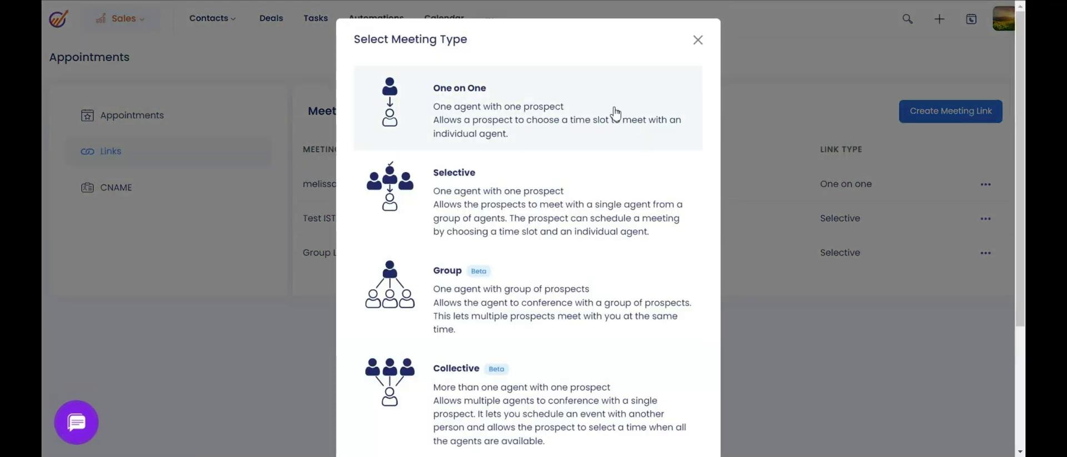
{"action": "scroll", "coordinate": [511, 359], "scroll_direction": "down", "scroll_amount": 3}
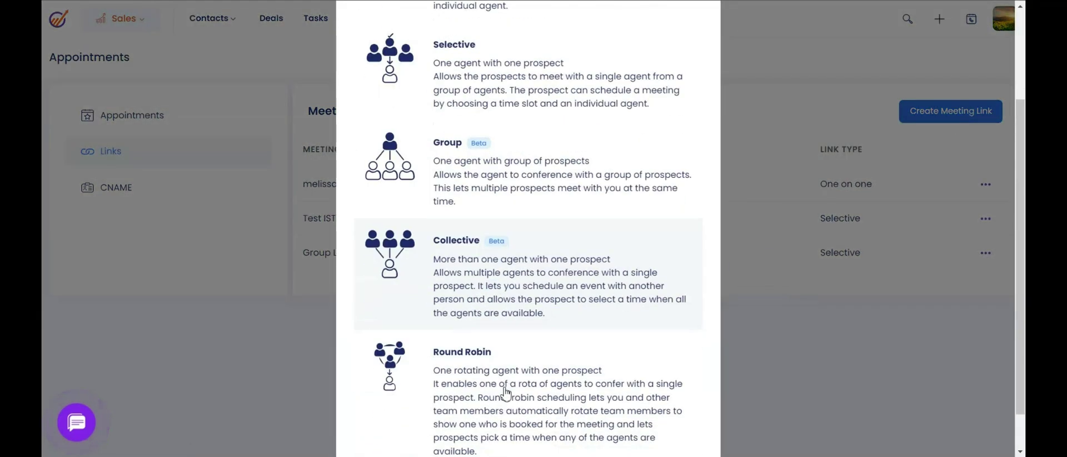
{"action": "scroll", "coordinate": [699, 139], "scroll_direction": "up", "scroll_amount": 3}
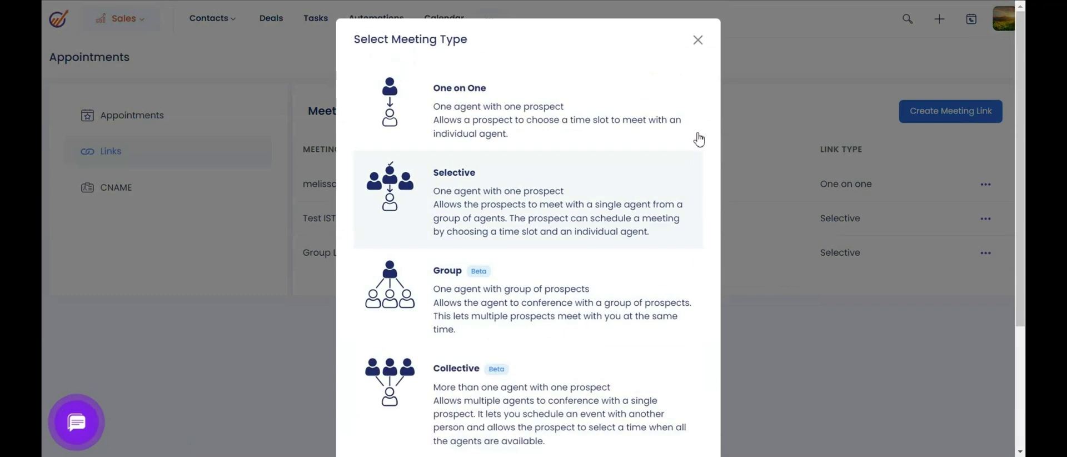
{"action": "left_click", "coordinate": [698, 39]}
{"action": "left_click", "coordinate": [985, 184]}
{"action": "left_click", "coordinate": [957, 215]}
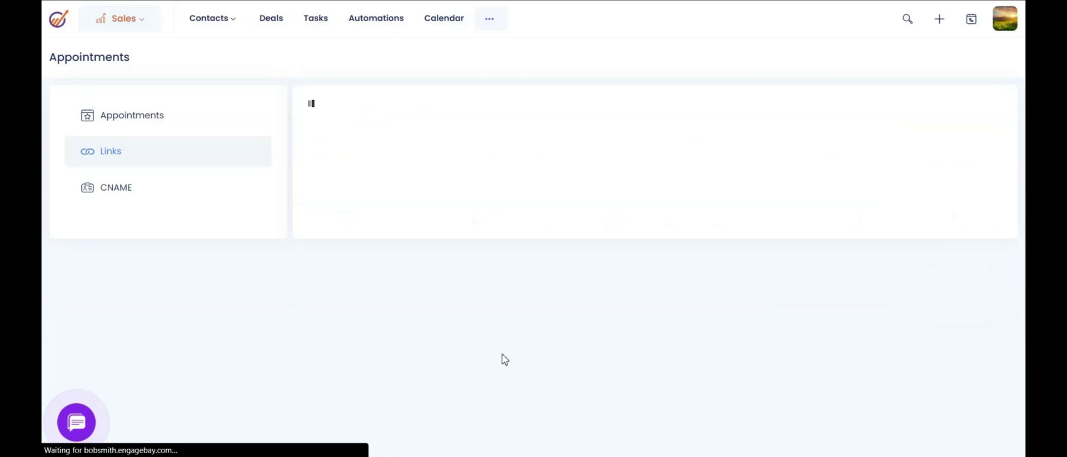
Begin a new slot for melissa_2, then bring up the 30 Mins slot's edit options
{"action": "scroll", "coordinate": [502, 354], "scroll_direction": "down", "scroll_amount": 5}
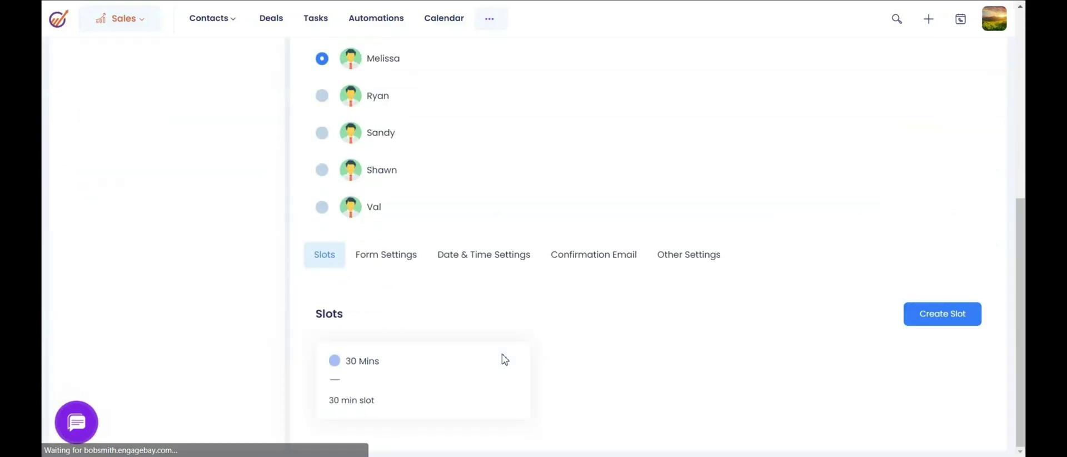
{"action": "left_click", "coordinate": [933, 315]}
{"action": "scroll", "coordinate": [631, 355], "scroll_direction": "up", "scroll_amount": 5}
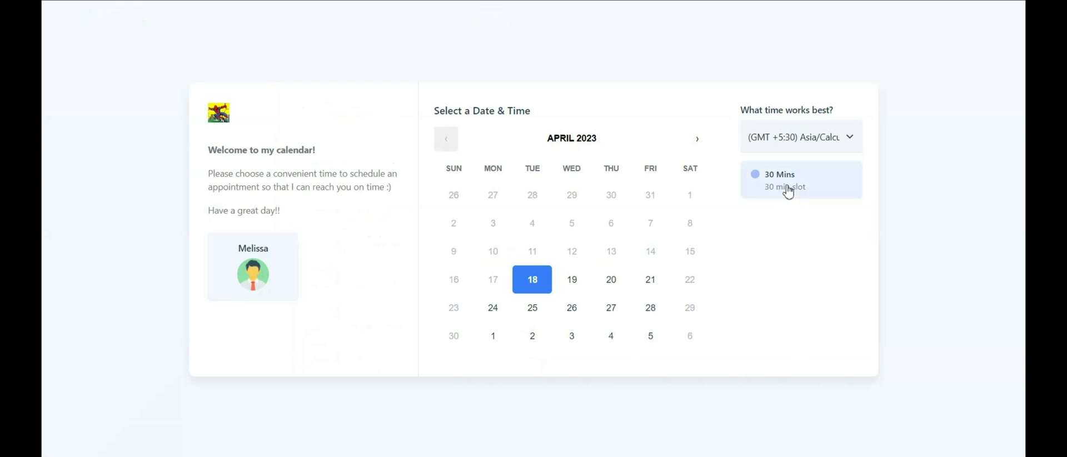
{"action": "left_click", "coordinate": [788, 191]}
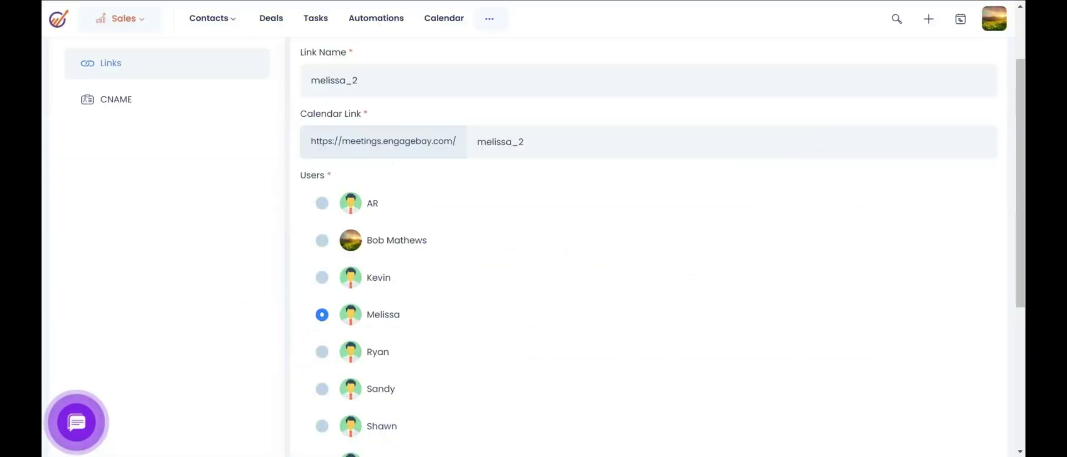
{"action": "scroll", "coordinate": [657, 348], "scroll_direction": "down", "scroll_amount": 5}
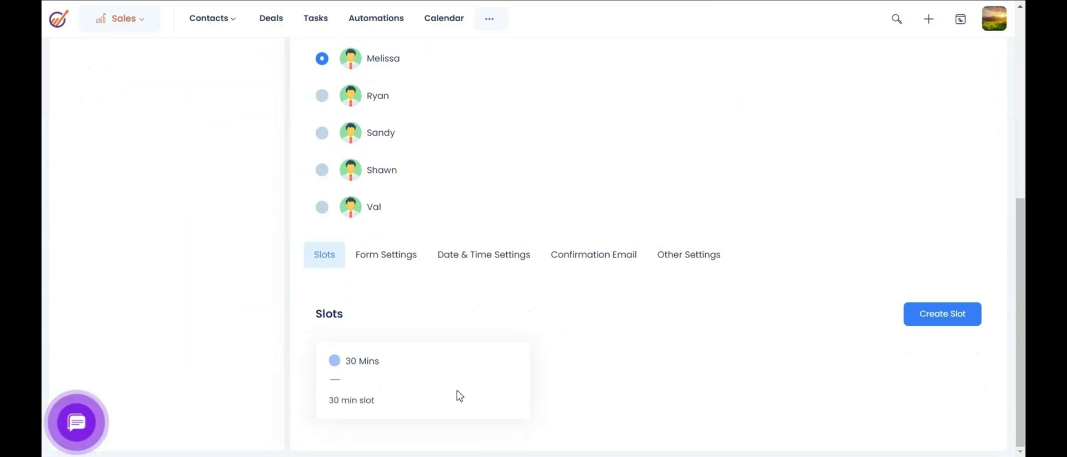
{"action": "left_click", "coordinate": [408, 386]}
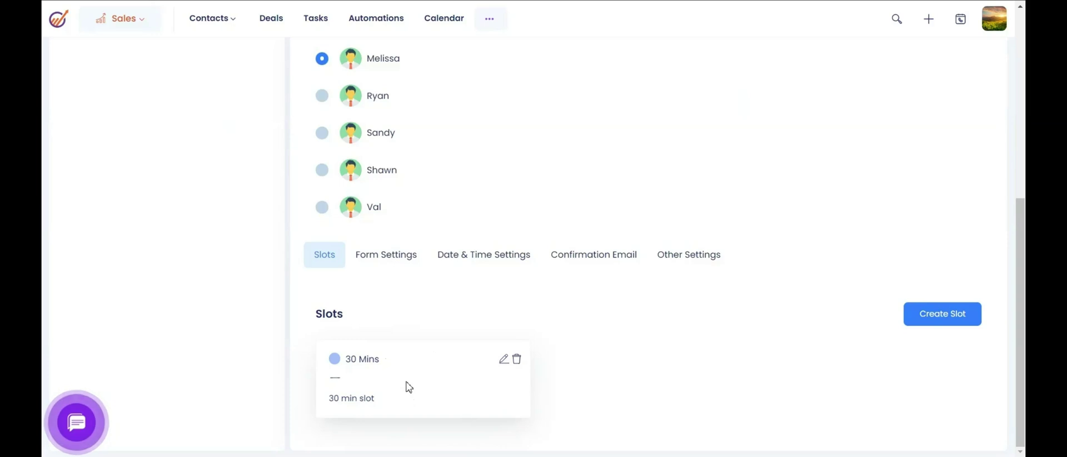
Add a 15 Mins slot named 'xlot' to the melissa_2 meeting link
{"action": "left_click", "coordinate": [955, 321]}
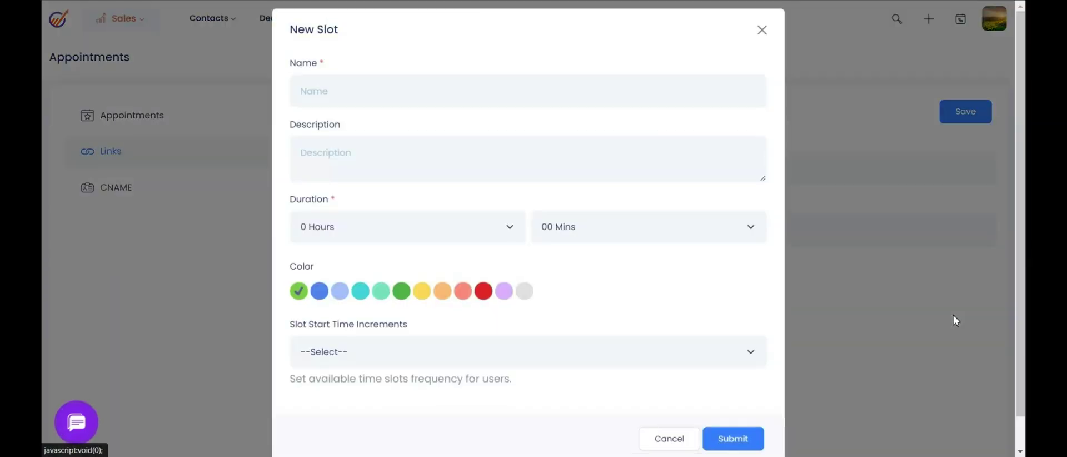
{"action": "left_click", "coordinate": [512, 250]}
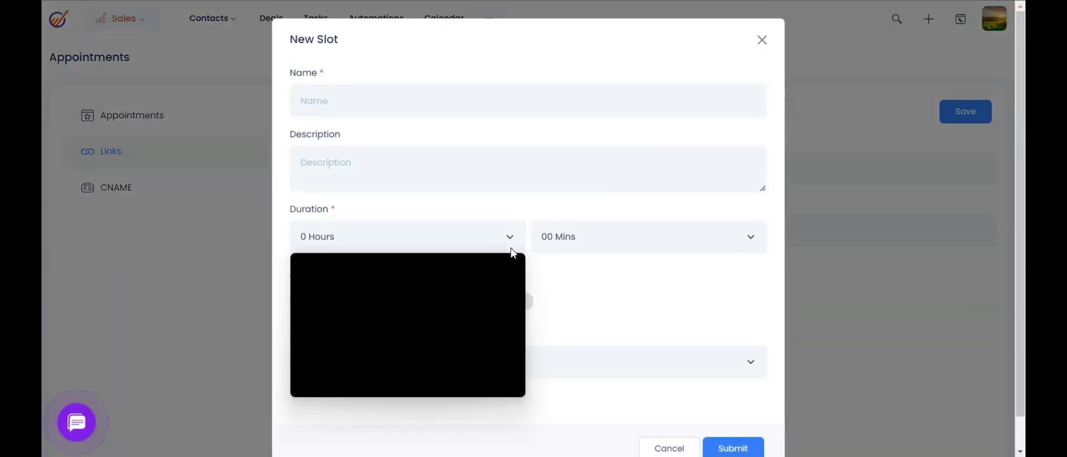
{"action": "left_click", "coordinate": [401, 276]}
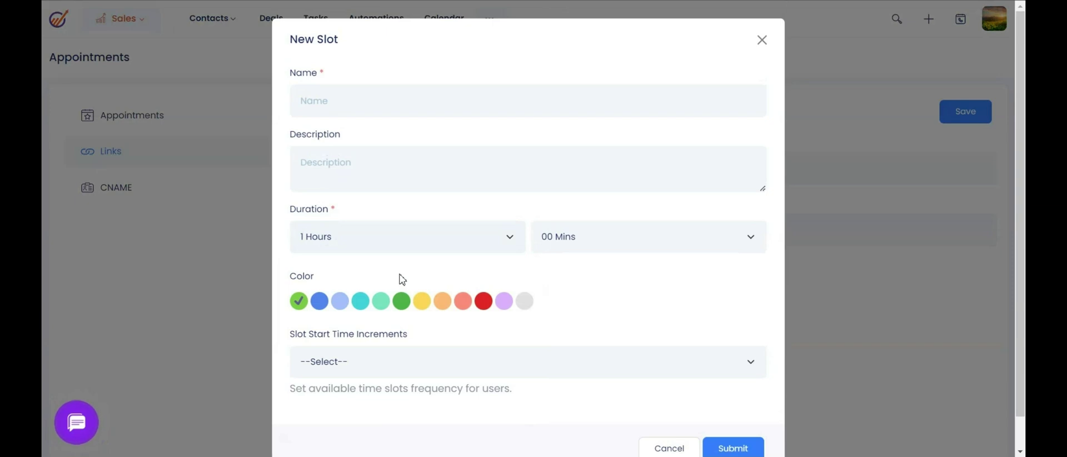
{"action": "left_click", "coordinate": [503, 243]}
{"action": "left_click", "coordinate": [489, 260]}
{"action": "left_click", "coordinate": [623, 251]}
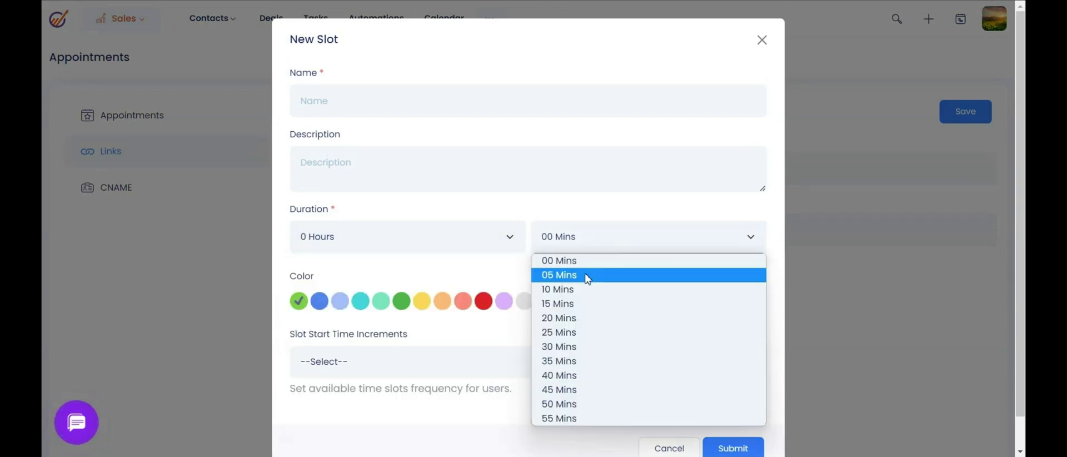
{"action": "left_click", "coordinate": [570, 305]}
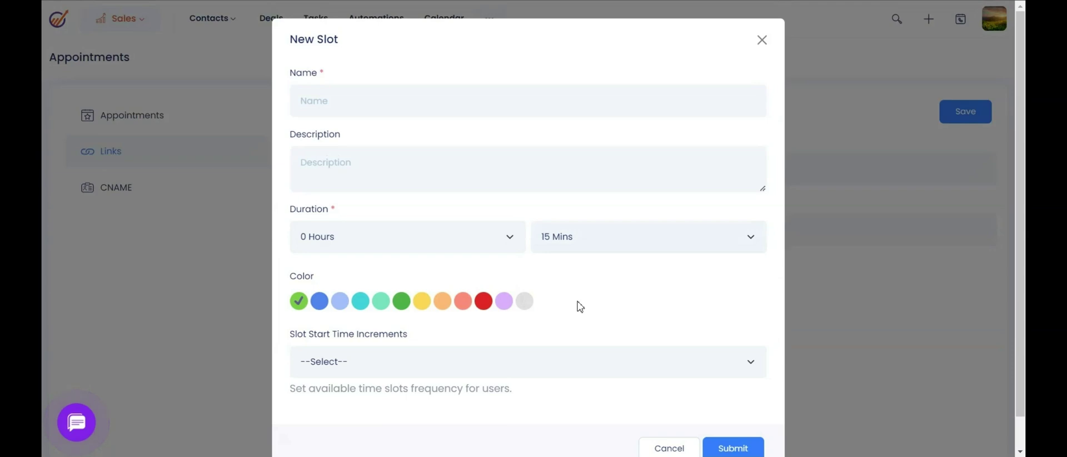
{"action": "left_click", "coordinate": [361, 111]}
{"action": "type", "text": "xlot"}
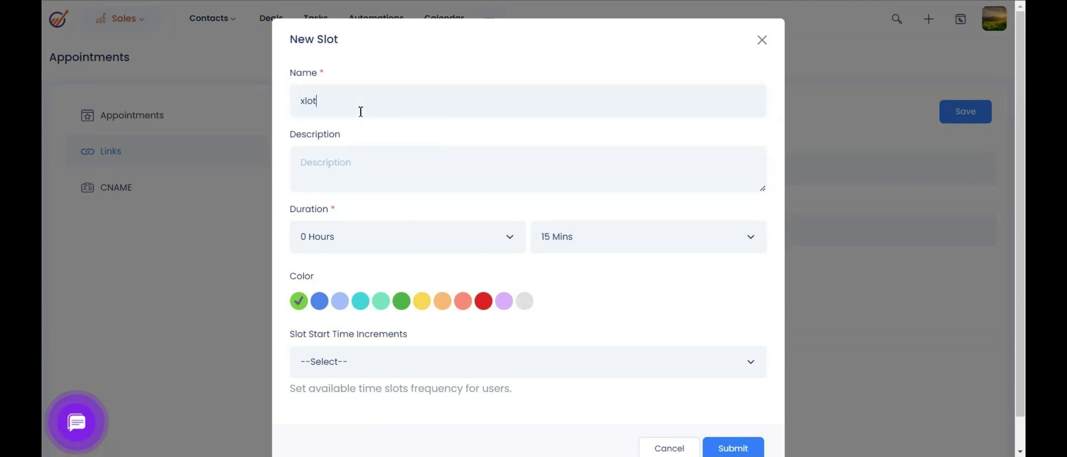
{"action": "scroll", "coordinate": [657, 309], "scroll_direction": "down", "scroll_amount": 1}
{"action": "left_click", "coordinate": [722, 414]}
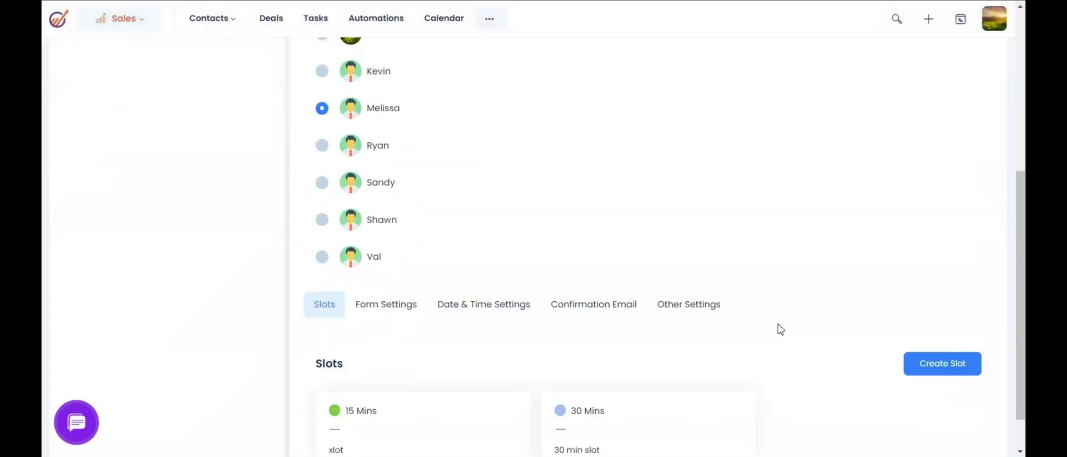
Save the meeting link changes and reopen melissa_2 for editing
{"action": "scroll", "coordinate": [781, 328], "scroll_direction": "down", "scroll_amount": 1}
{"action": "scroll", "coordinate": [862, 243], "scroll_direction": "up", "scroll_amount": 6}
{"action": "left_click", "coordinate": [955, 114]}
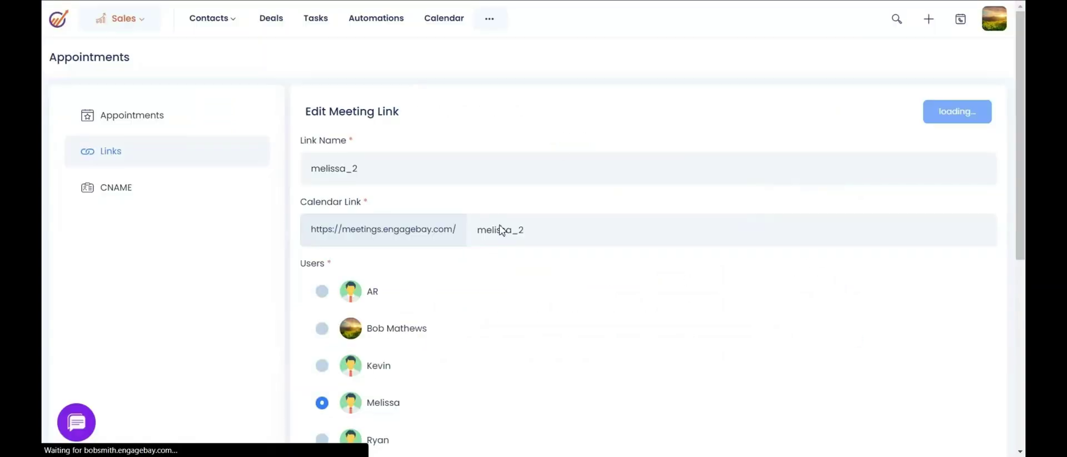
{"action": "left_click", "coordinate": [985, 184]}
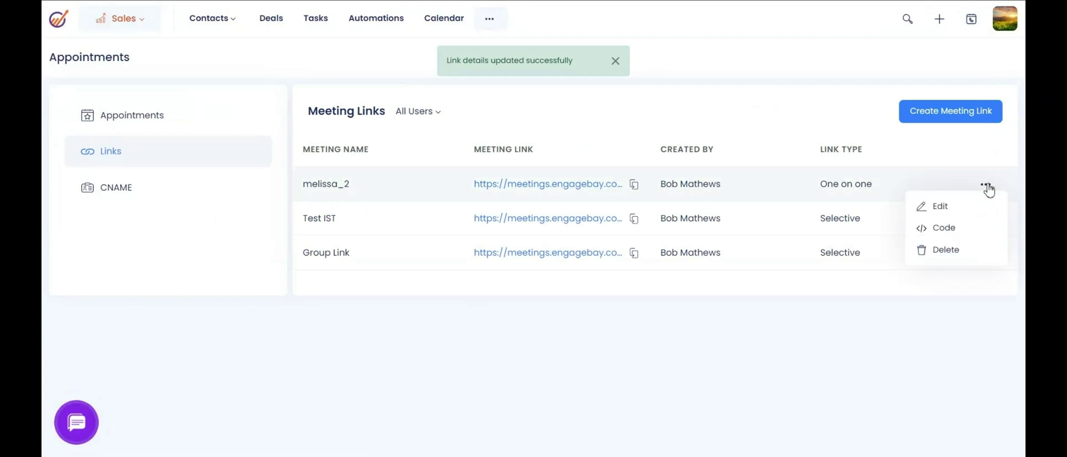
{"action": "left_click", "coordinate": [965, 206]}
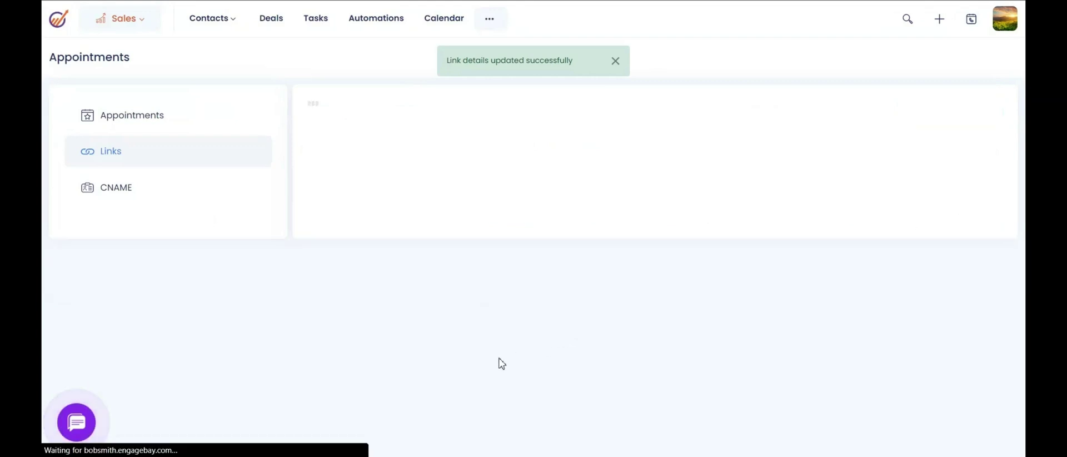
{"action": "scroll", "coordinate": [500, 362], "scroll_direction": "down", "scroll_amount": 10}
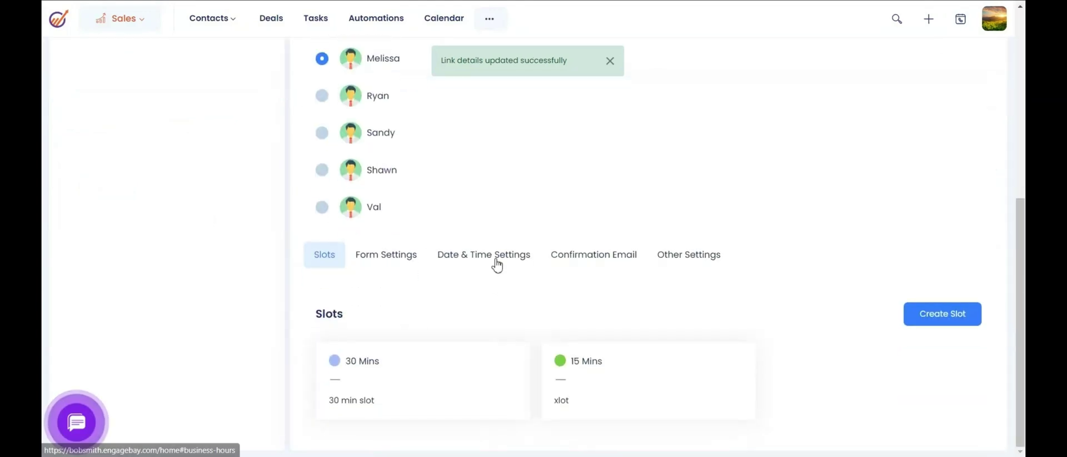
Open the link's Date & Time Settings, keeping the Europe/Moscow time zone
{"action": "left_click", "coordinate": [496, 263]}
{"action": "scroll", "coordinate": [500, 278], "scroll_direction": "down", "scroll_amount": 5}
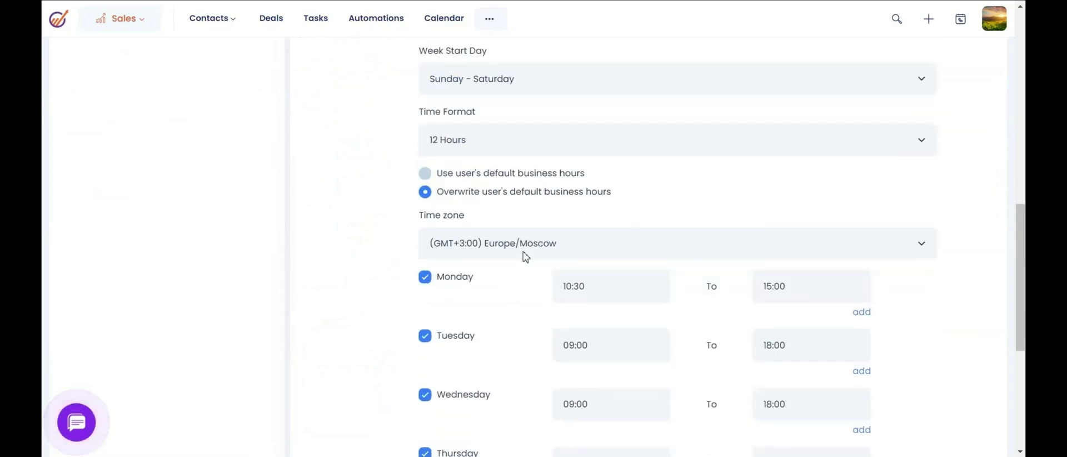
{"action": "left_click", "coordinate": [548, 250]}
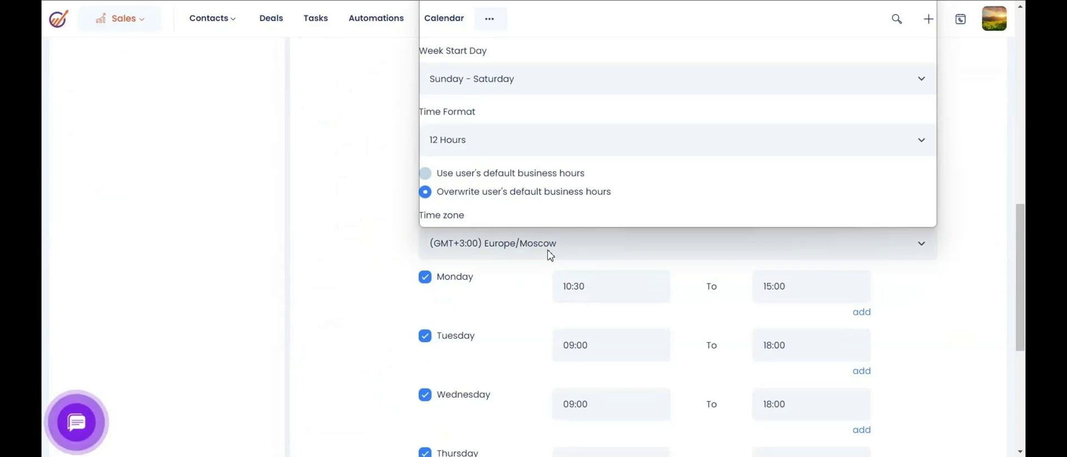
{"action": "left_click", "coordinate": [548, 250]}
{"action": "scroll", "coordinate": [528, 283], "scroll_direction": "down", "scroll_amount": 1}
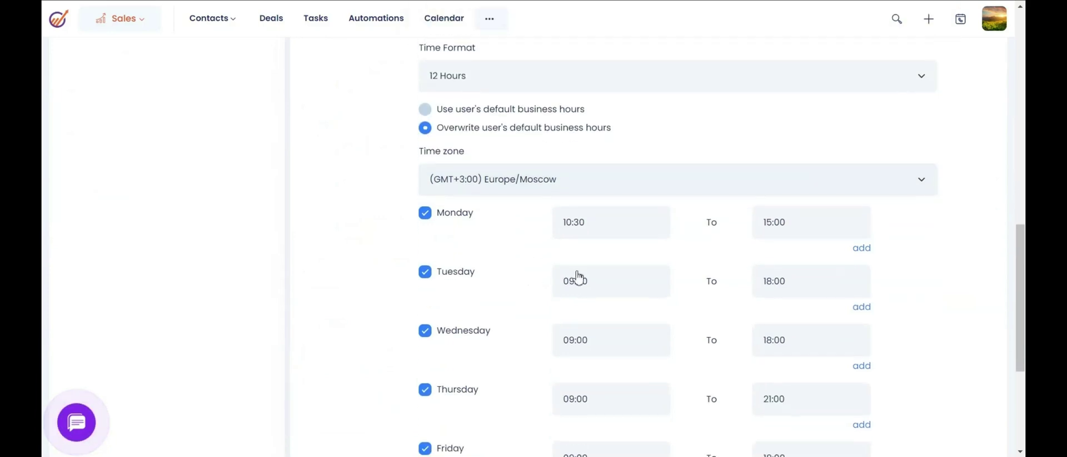
Change Monday's end time to 14:00, making the first window 10:30–14:00
{"action": "left_click", "coordinate": [620, 228]}
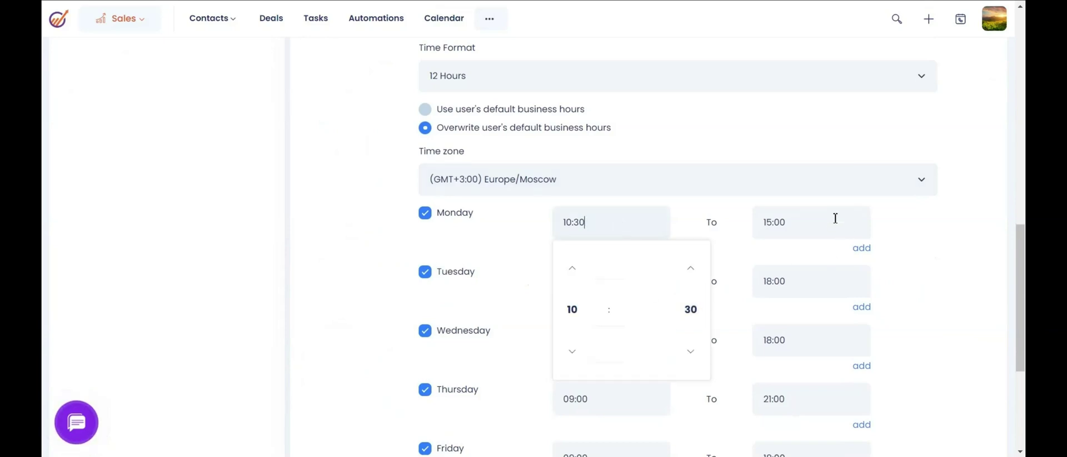
{"action": "left_click", "coordinate": [805, 231]}
{"action": "left_click", "coordinate": [774, 351]}
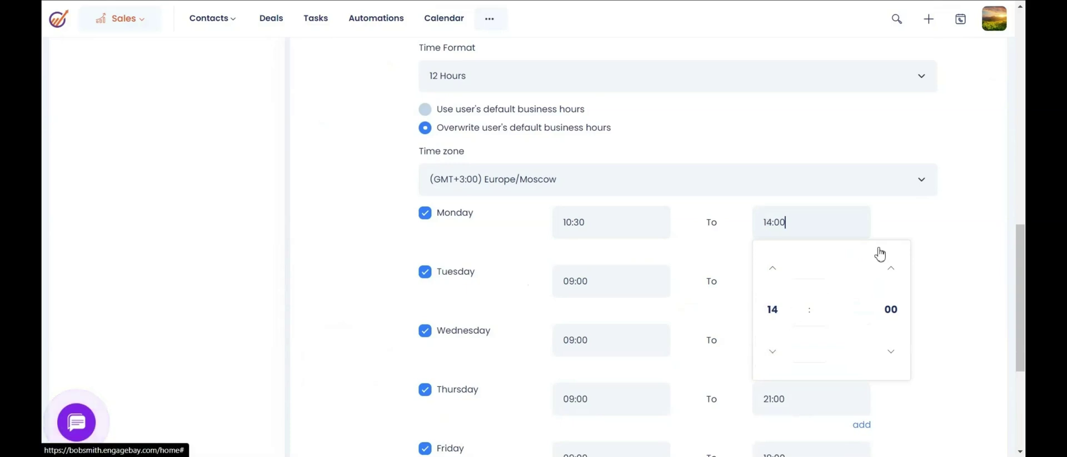
{"action": "left_click", "coordinate": [901, 234]}
Add a second Monday window running from 16:00 to 19:30
{"action": "left_click", "coordinate": [862, 249]}
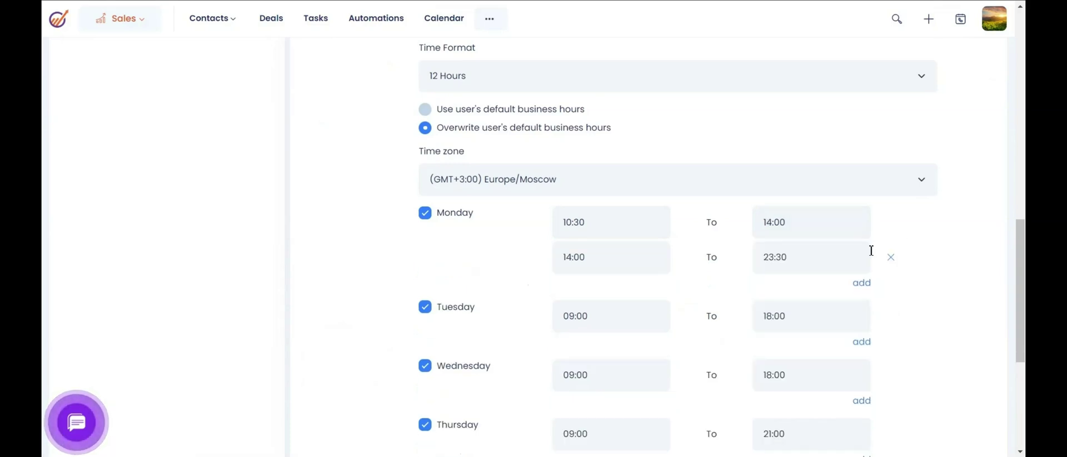
{"action": "left_click", "coordinate": [611, 260]}
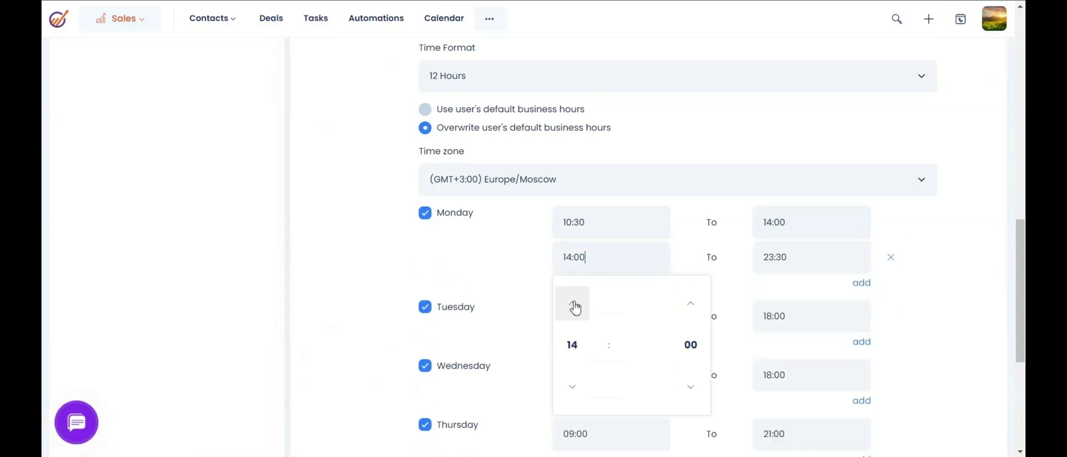
{"action": "left_click", "coordinate": [573, 305]}
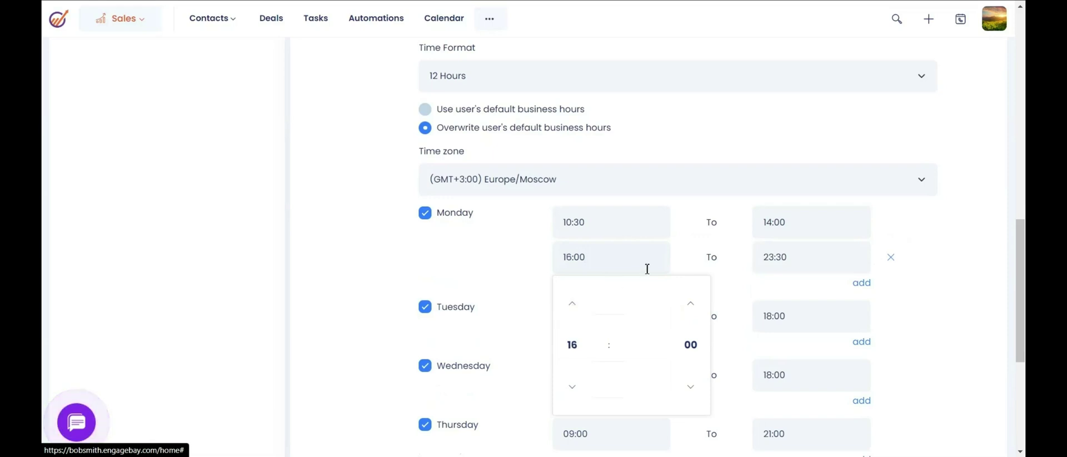
{"action": "left_click", "coordinate": [688, 258]}
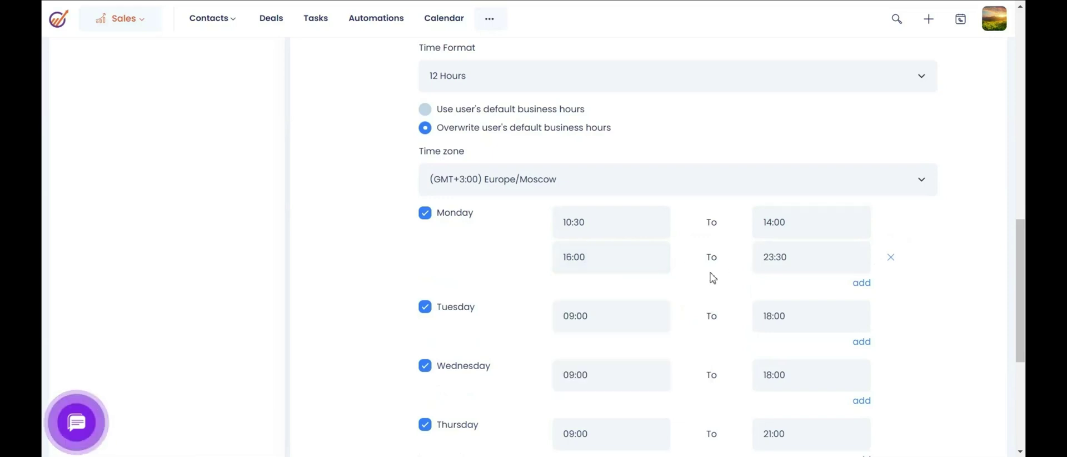
{"action": "left_click", "coordinate": [768, 261]}
{"action": "left_click", "coordinate": [779, 399]}
{"action": "left_click", "coordinate": [779, 400]}
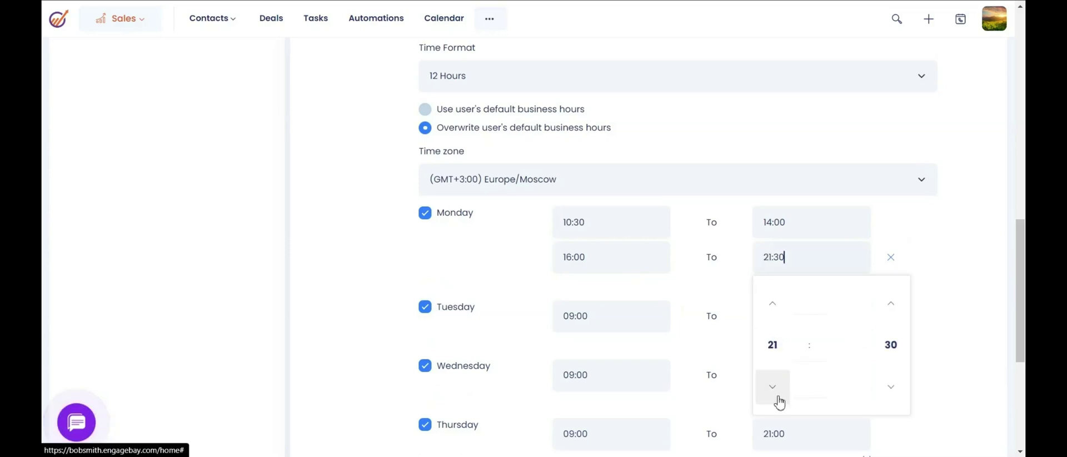
{"action": "left_click", "coordinate": [779, 401]}
{"action": "left_click", "coordinate": [774, 390]}
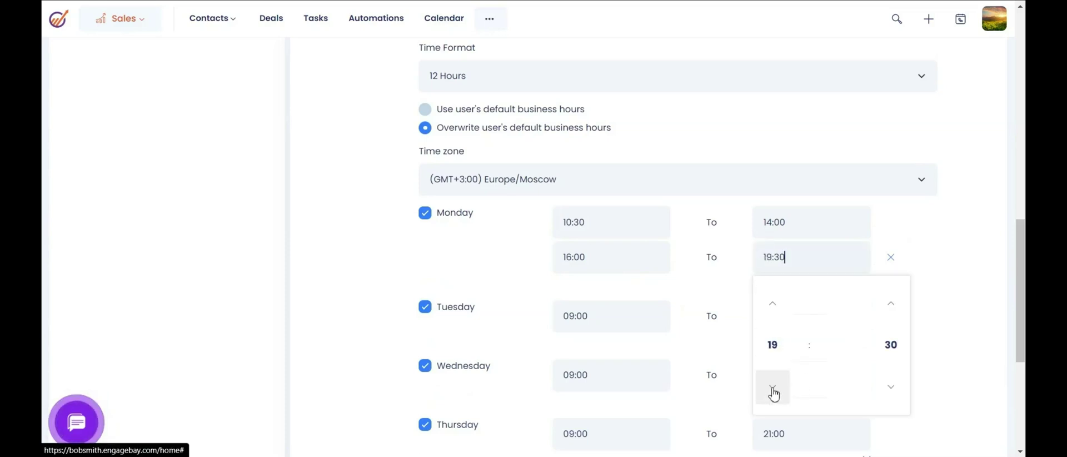
{"action": "left_click", "coordinate": [935, 251]}
Add an extra Tuesday window of 18:00–23:30
{"action": "left_click", "coordinate": [865, 341]}
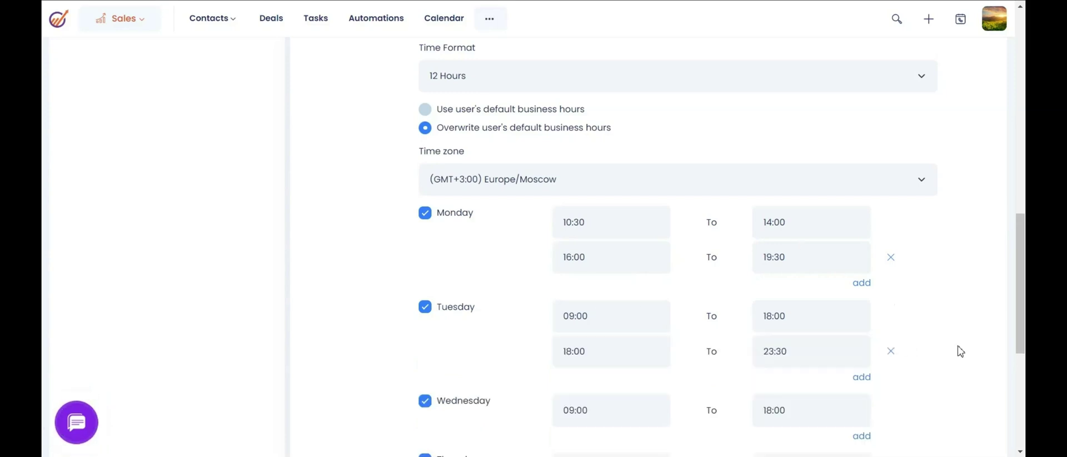
{"action": "scroll", "coordinate": [957, 350], "scroll_direction": "down", "scroll_amount": 1}
{"action": "scroll", "coordinate": [959, 350], "scroll_direction": "up", "scroll_amount": 1}
{"action": "scroll", "coordinate": [961, 351], "scroll_direction": "up", "scroll_amount": 1}
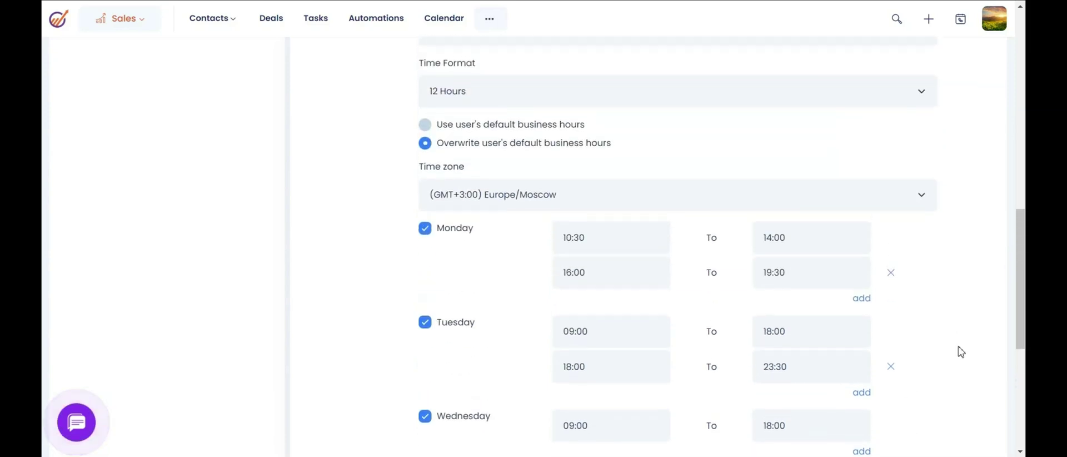
{"action": "scroll", "coordinate": [961, 351], "scroll_direction": "down", "scroll_amount": 6}
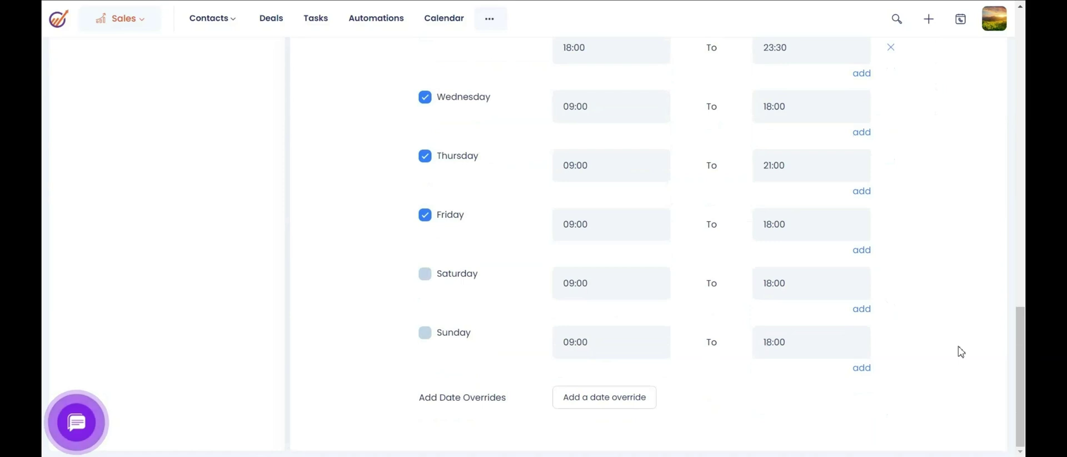
{"action": "scroll", "coordinate": [961, 352], "scroll_direction": "up", "scroll_amount": 6}
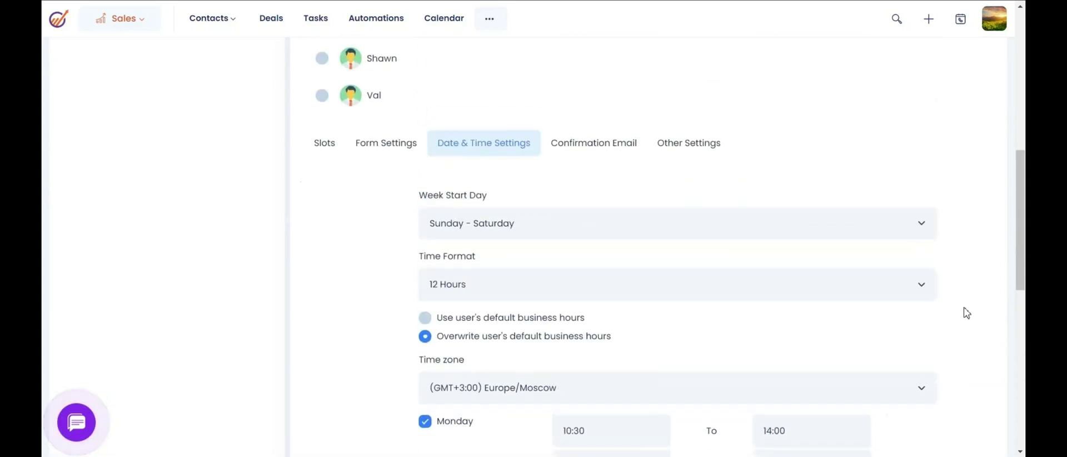
Switch to Form Settings and review the First Name, Last Name, Email and Phone Number fields
{"action": "left_click", "coordinate": [385, 146]}
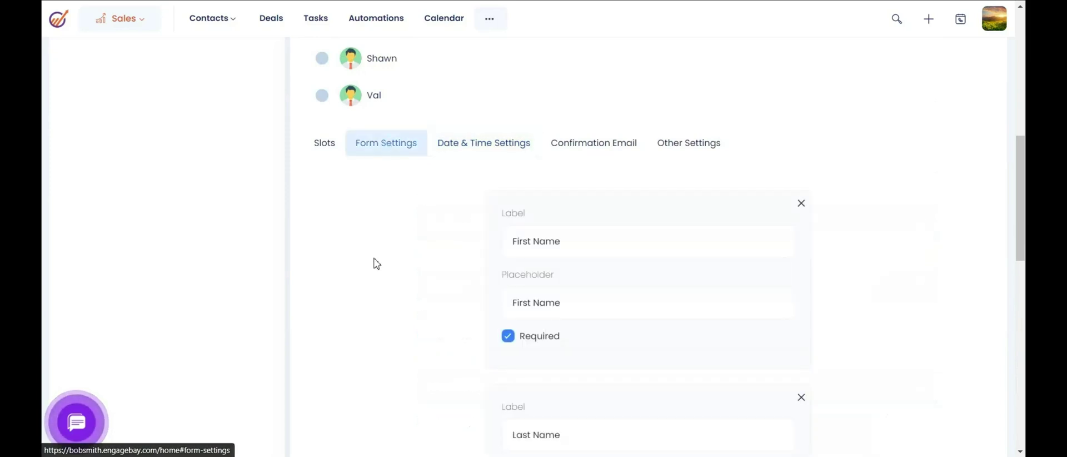
{"action": "scroll", "coordinate": [376, 264], "scroll_direction": "down", "scroll_amount": 1}
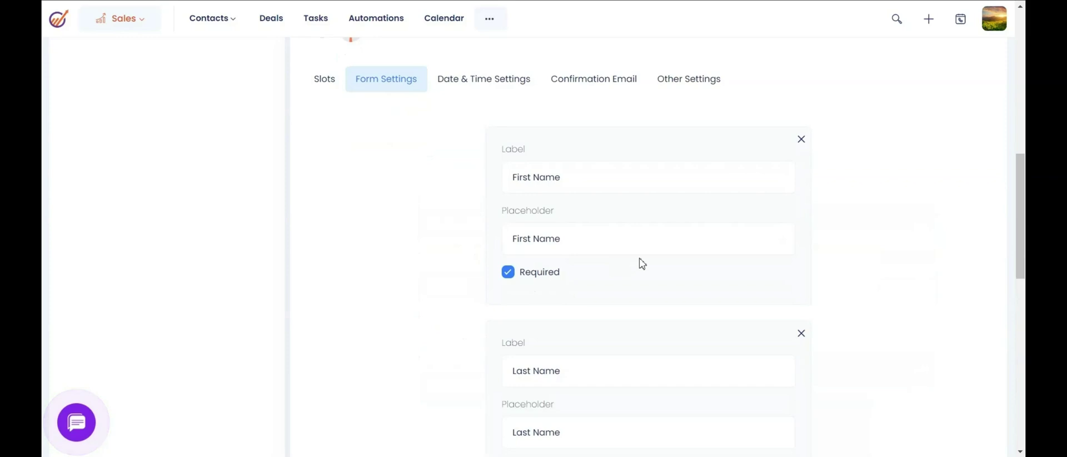
{"action": "scroll", "coordinate": [639, 262], "scroll_direction": "down", "scroll_amount": 4}
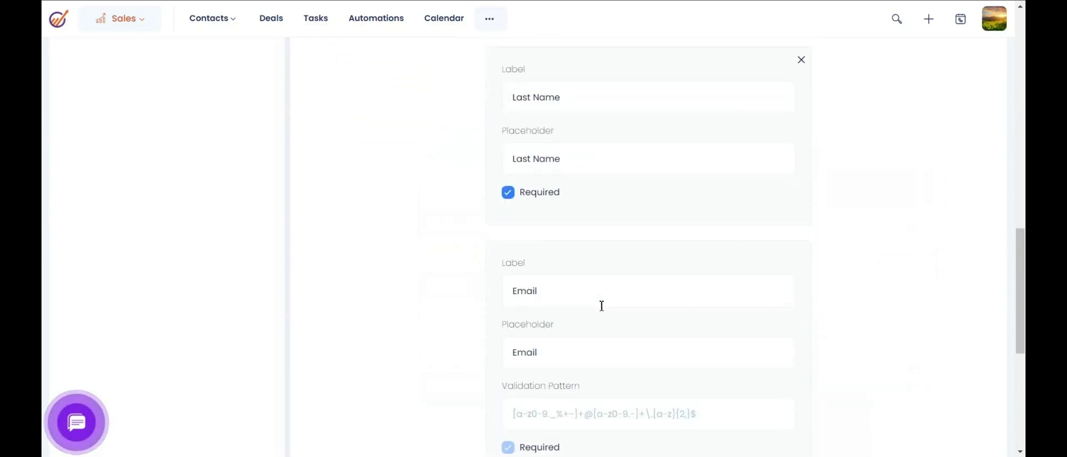
{"action": "scroll", "coordinate": [601, 305], "scroll_direction": "down", "scroll_amount": 5}
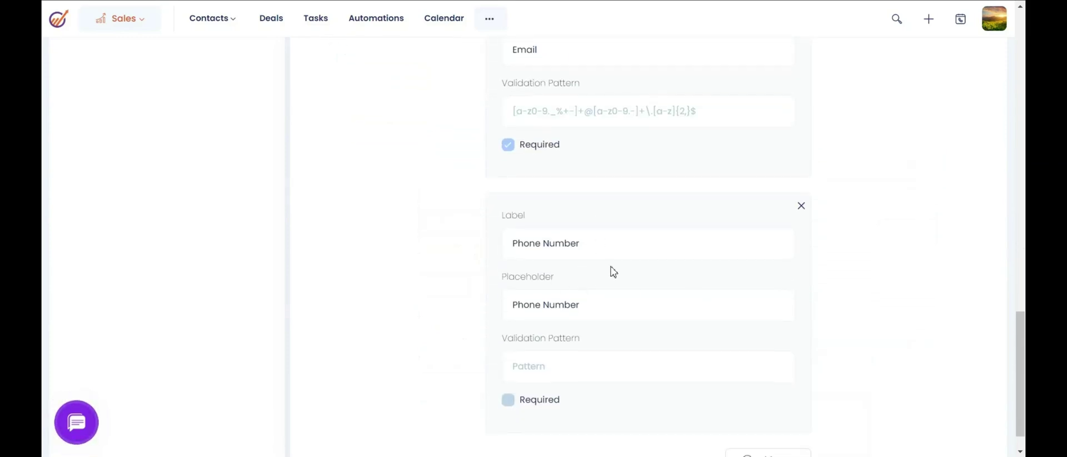
{"action": "scroll", "coordinate": [614, 271], "scroll_direction": "down", "scroll_amount": 1}
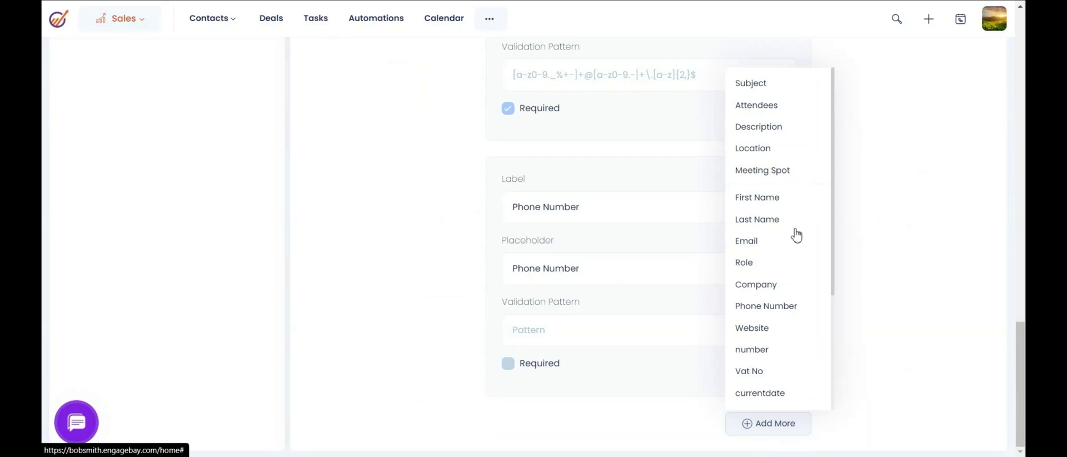
{"action": "left_click", "coordinate": [801, 170]}
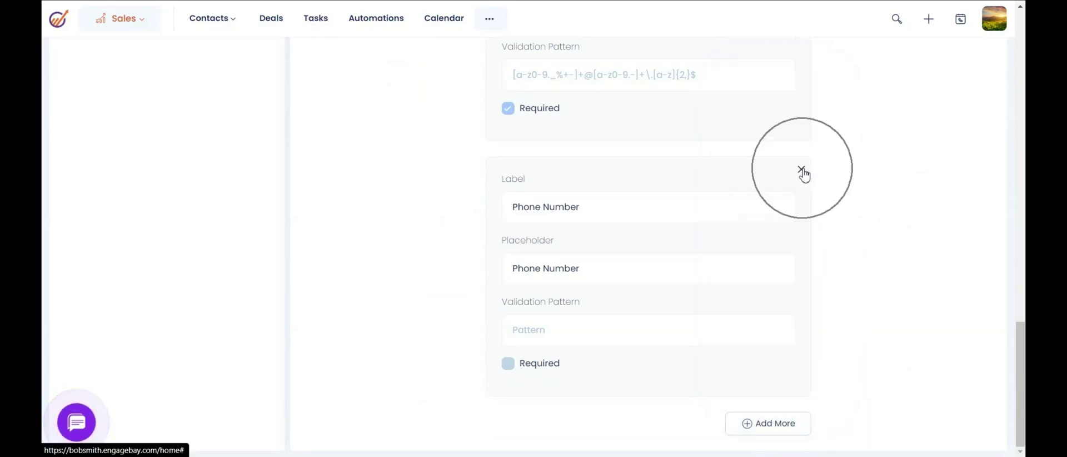
{"action": "scroll", "coordinate": [867, 362], "scroll_direction": "up", "scroll_amount": 5}
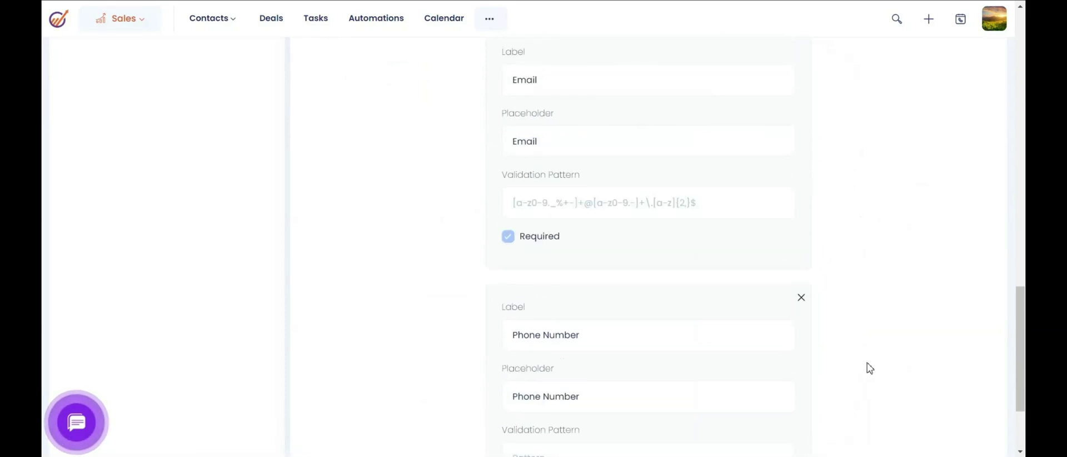
{"action": "scroll", "coordinate": [867, 368], "scroll_direction": "down", "scroll_amount": 5}
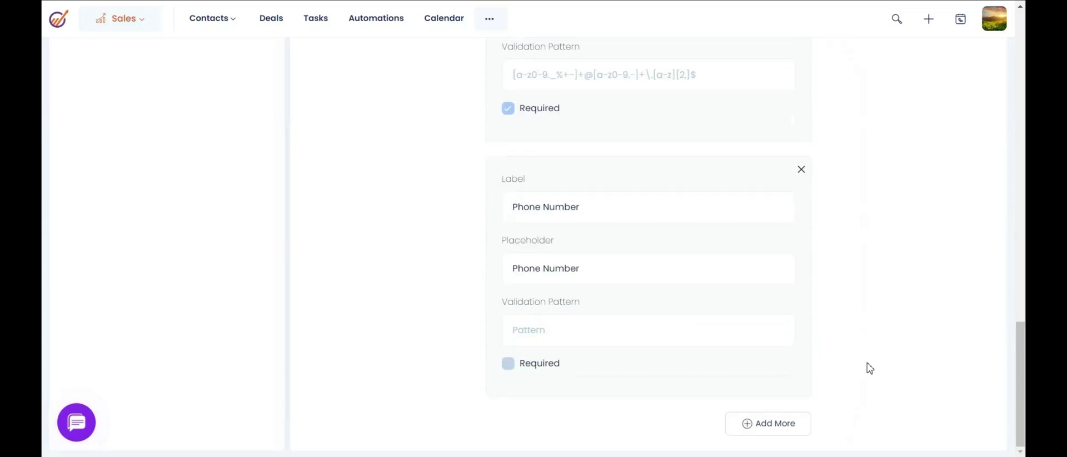
Open the Add More field list and close it without adding a field
{"action": "left_click", "coordinate": [783, 436]}
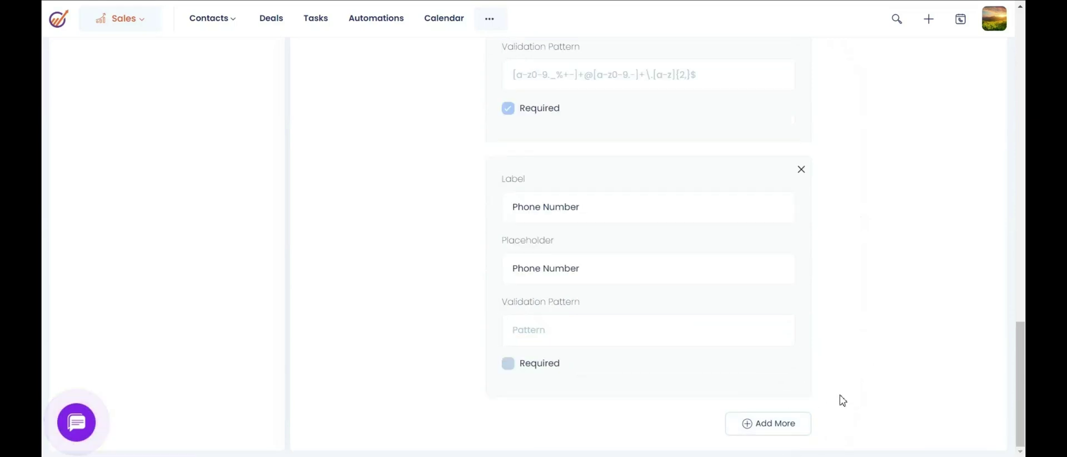
{"action": "left_click", "coordinate": [800, 427]}
{"action": "left_click", "coordinate": [929, 222]}
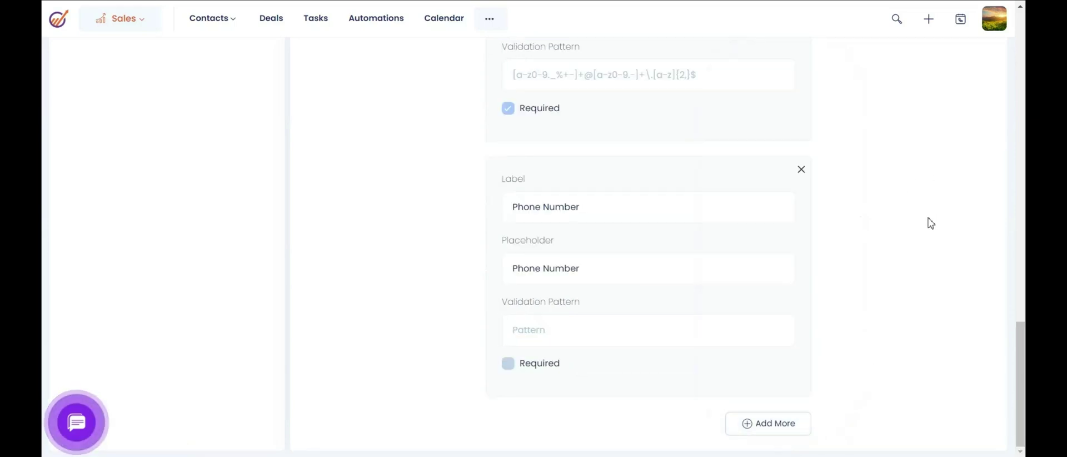
{"action": "scroll", "coordinate": [889, 272], "scroll_direction": "up", "scroll_amount": 5}
{"action": "scroll", "coordinate": [884, 278], "scroll_direction": "up", "scroll_amount": 8}
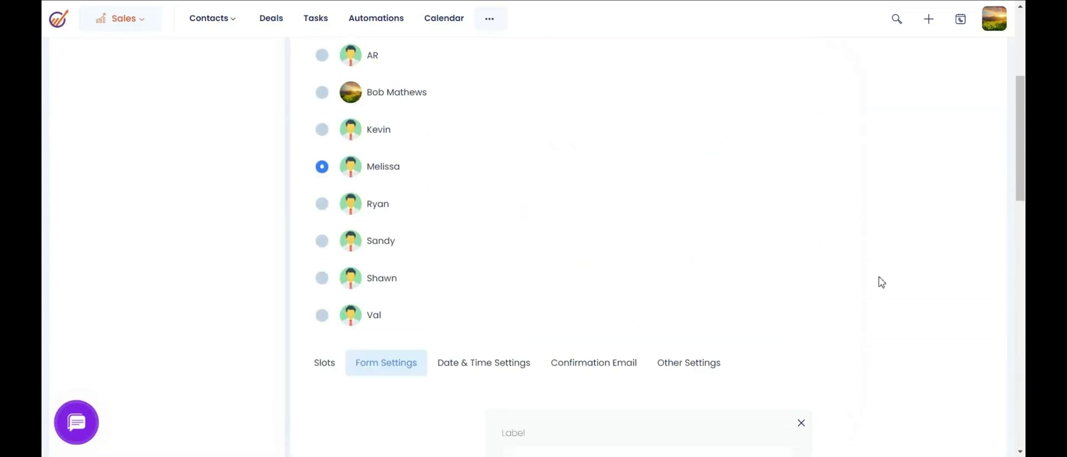
{"action": "scroll", "coordinate": [881, 281], "scroll_direction": "down", "scroll_amount": 3}
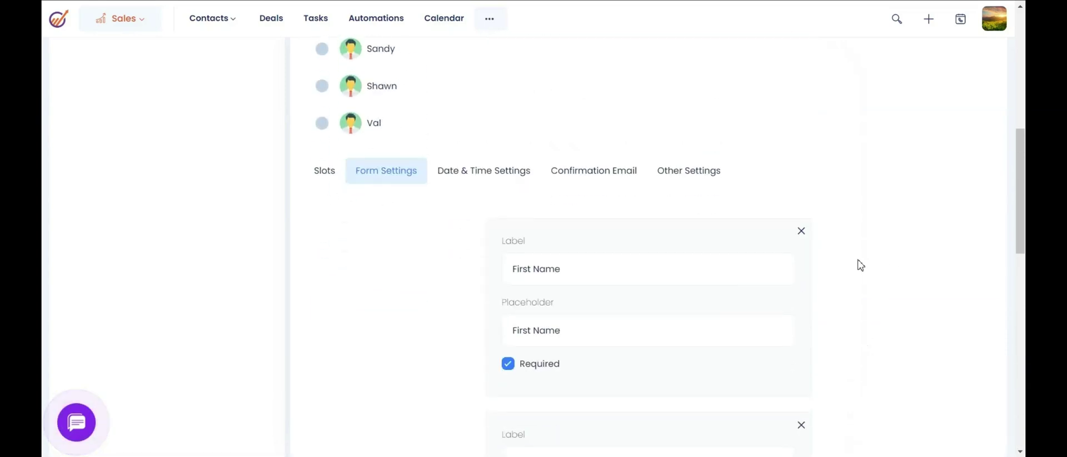
Switch to the link's Other Settings and scroll through its options
{"action": "left_click", "coordinate": [702, 177]}
{"action": "scroll", "coordinate": [755, 305], "scroll_direction": "down", "scroll_amount": 1}
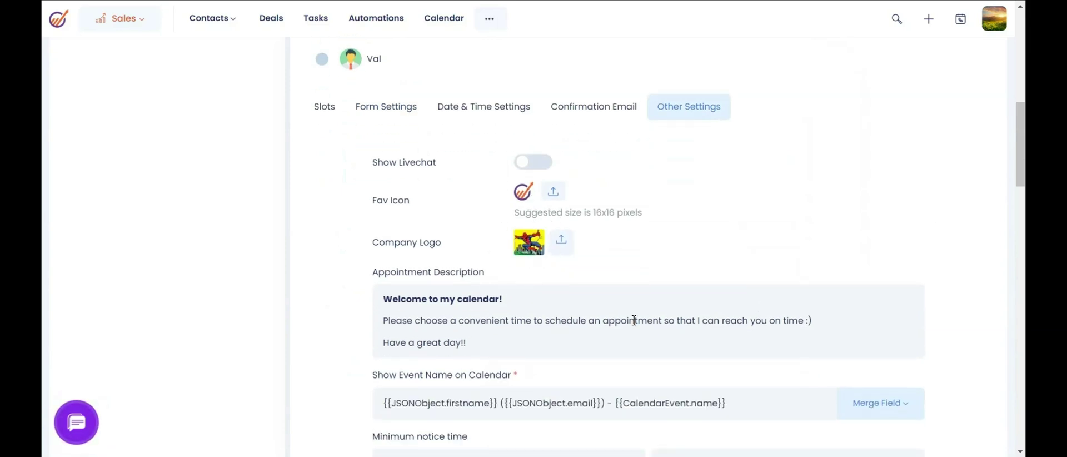
{"action": "scroll", "coordinate": [389, 370], "scroll_direction": "down", "scroll_amount": 3}
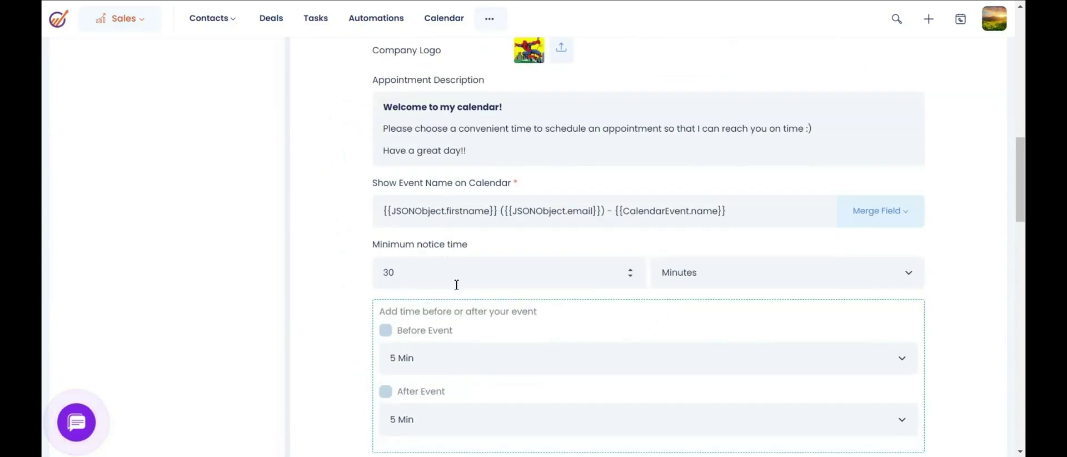
{"action": "scroll", "coordinate": [482, 298], "scroll_direction": "down", "scroll_amount": 2}
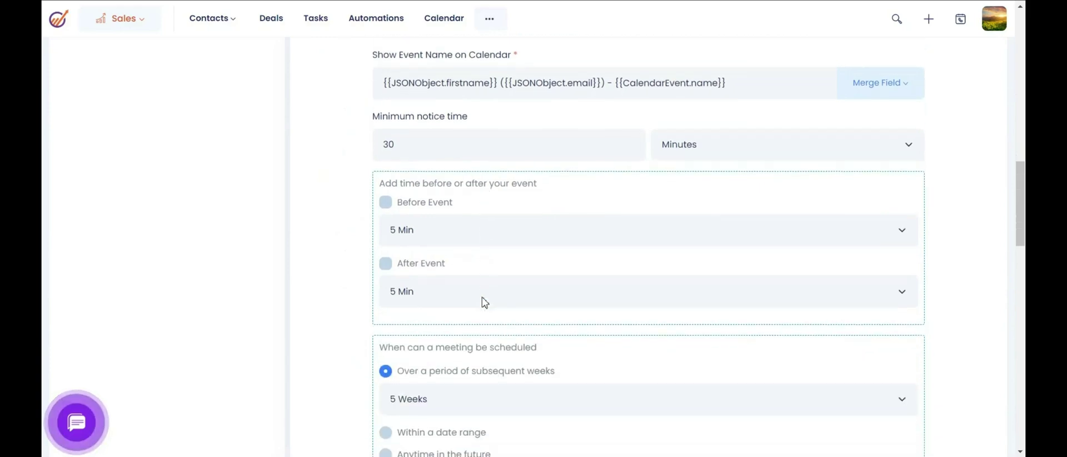
{"action": "scroll", "coordinate": [481, 297], "scroll_direction": "up", "scroll_amount": 4}
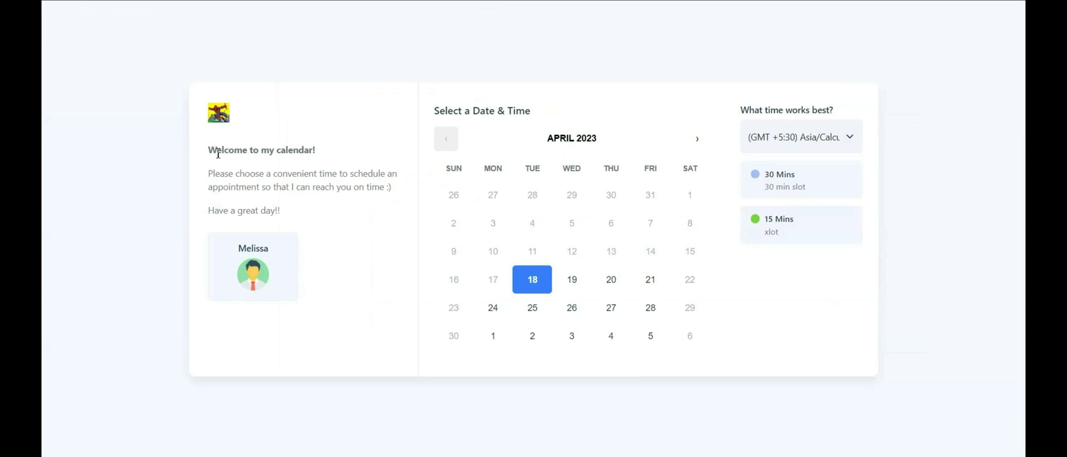
Select the Appointment Description text and review the reminder email settings
{"action": "left_click_drag", "start_coordinate": [217, 154], "coordinate": [331, 214]}
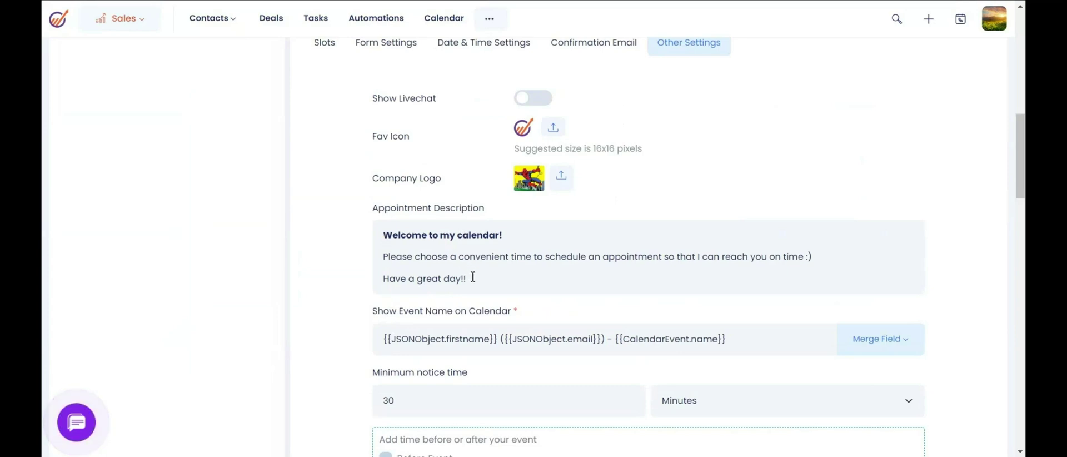
{"action": "left_click", "coordinate": [412, 260]}
{"action": "key", "text": "ctrl+a"}
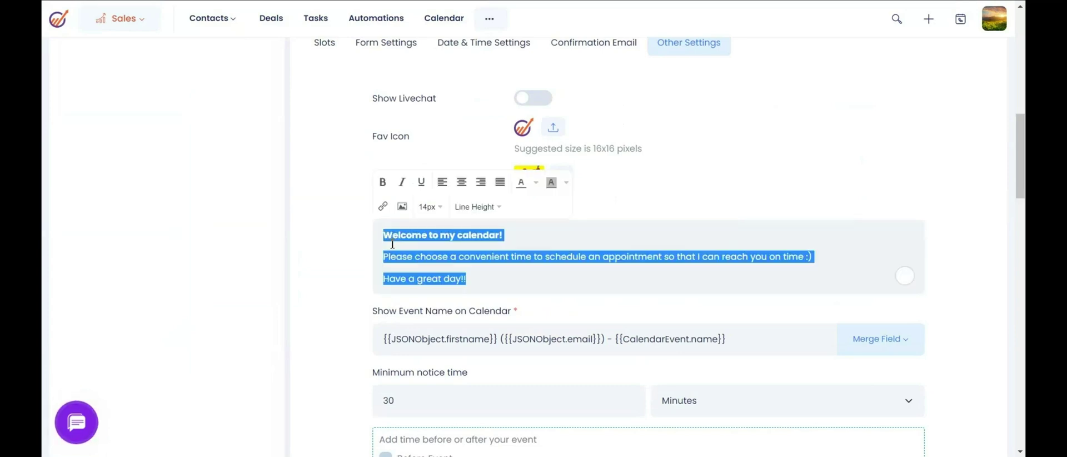
{"action": "left_click", "coordinate": [544, 279]}
{"action": "scroll", "coordinate": [544, 278], "scroll_direction": "down", "scroll_amount": 12}
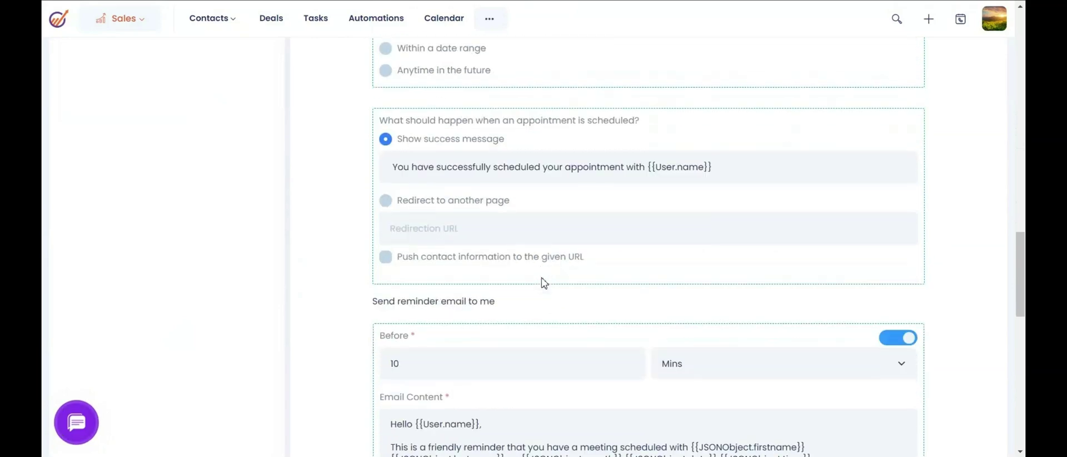
{"action": "left_click_drag", "start_coordinate": [374, 172], "coordinate": [496, 174]}
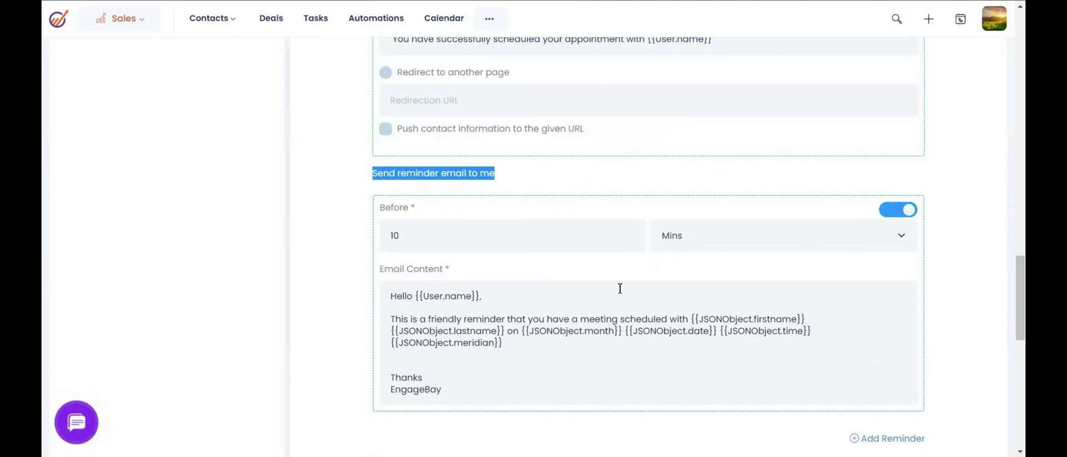
{"action": "scroll", "coordinate": [618, 290], "scroll_direction": "down", "scroll_amount": 2}
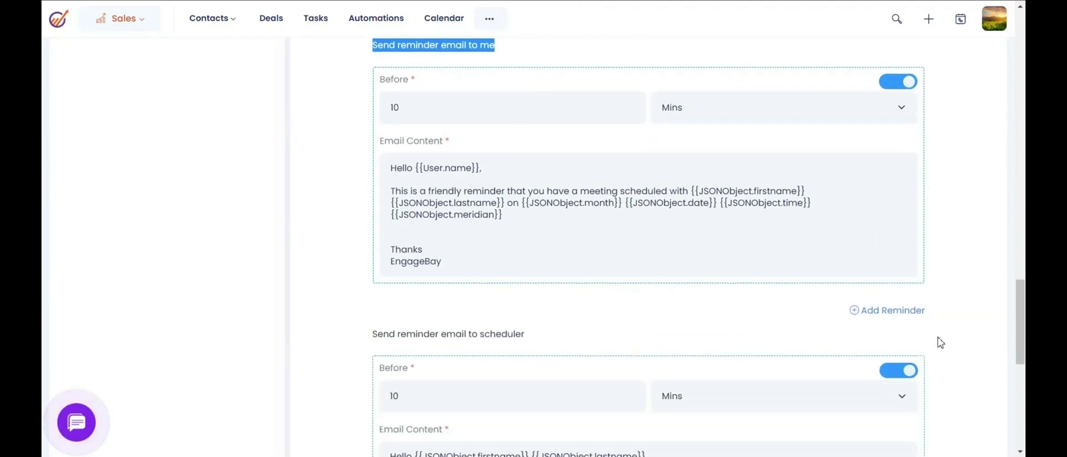
{"action": "scroll", "coordinate": [675, 298], "scroll_direction": "up", "scroll_amount": 15}
{"action": "left_click", "coordinate": [612, 284]}
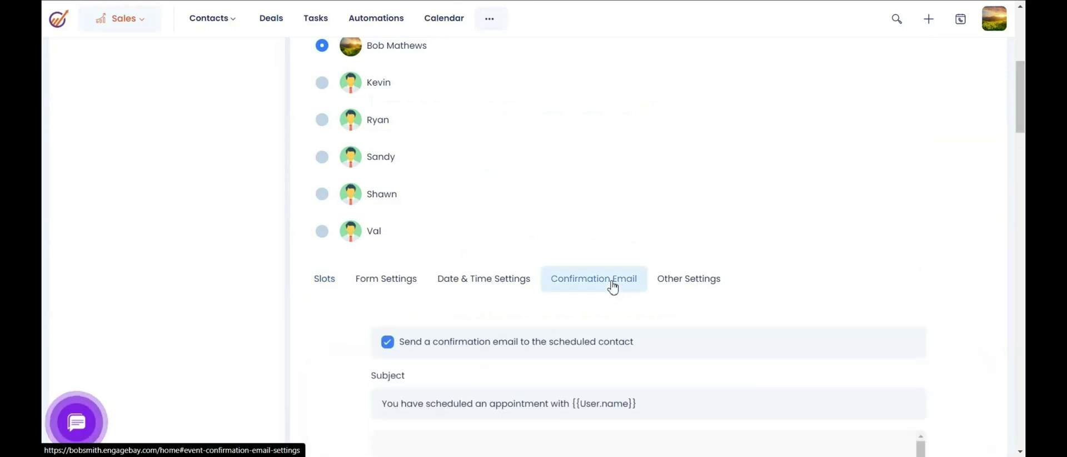
{"action": "scroll", "coordinate": [612, 284], "scroll_direction": "down", "scroll_amount": 2}
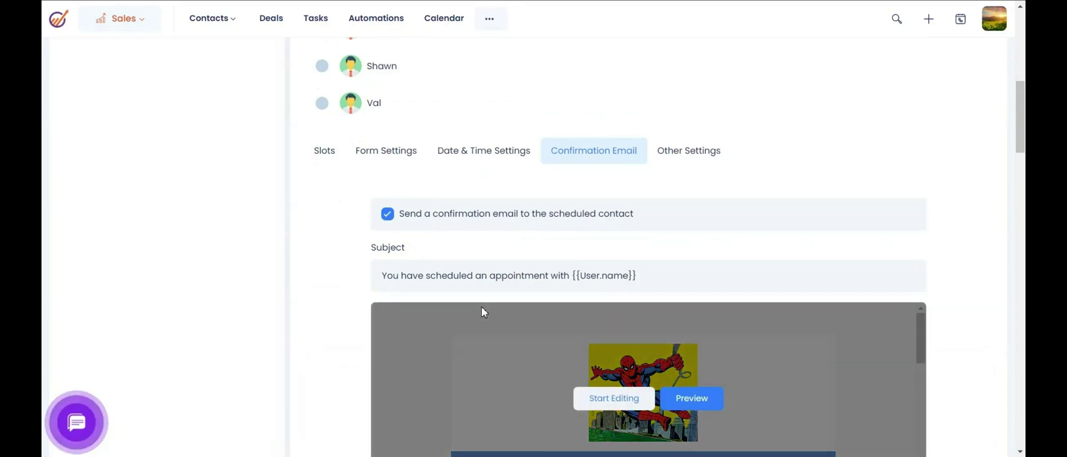
{"action": "scroll", "coordinate": [544, 275], "scroll_direction": "down", "scroll_amount": 7}
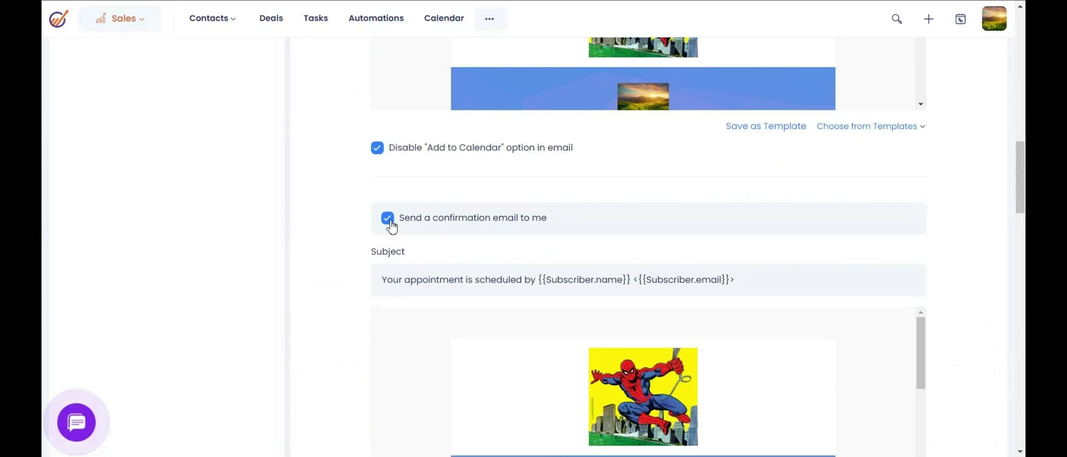
{"action": "left_click", "coordinate": [389, 221]}
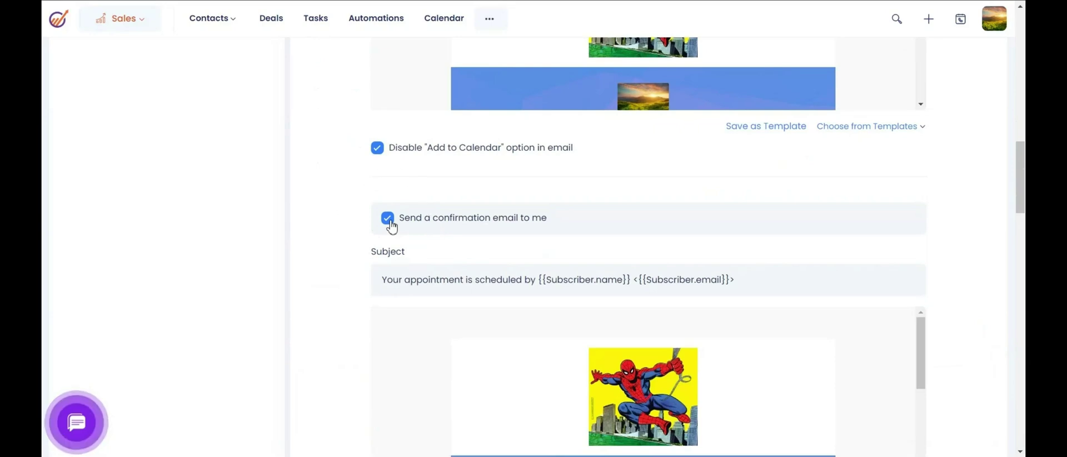
{"action": "scroll", "coordinate": [238, 297], "scroll_direction": "up", "scroll_amount": 10}
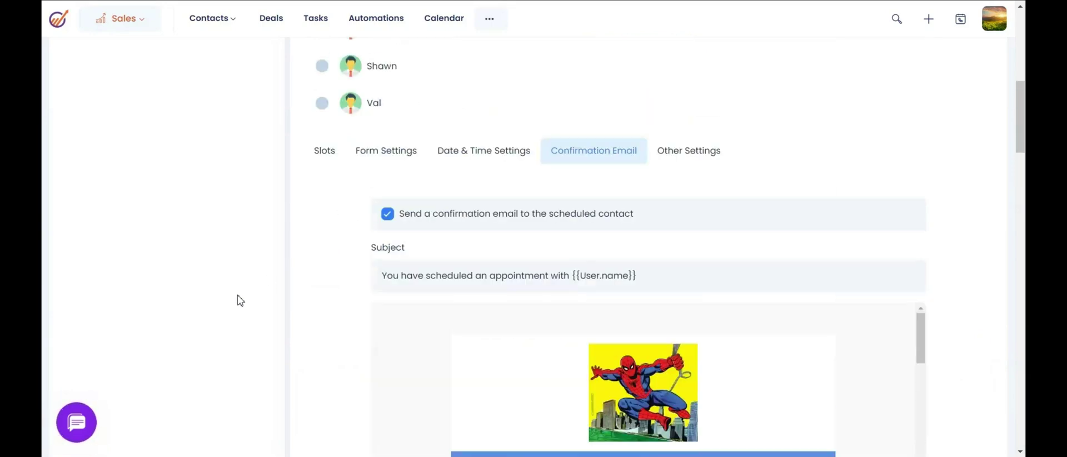
{"action": "scroll", "coordinate": [238, 301], "scroll_direction": "up", "scroll_amount": 6}
View the CNAME setup via Add CNAME, then open the Sales Forecast report in Reports
{"action": "left_click", "coordinate": [111, 200]}
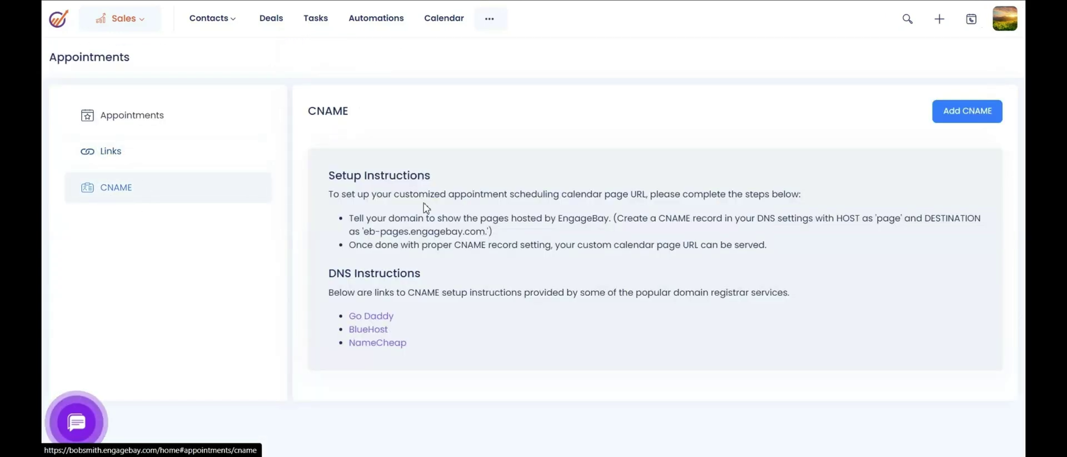
{"action": "left_click", "coordinate": [953, 111]}
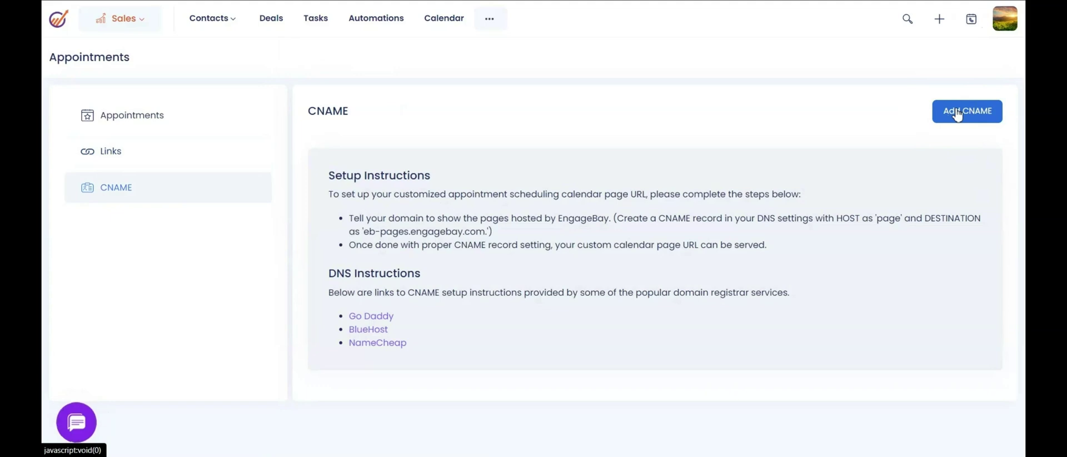
{"action": "left_click", "coordinate": [491, 22]}
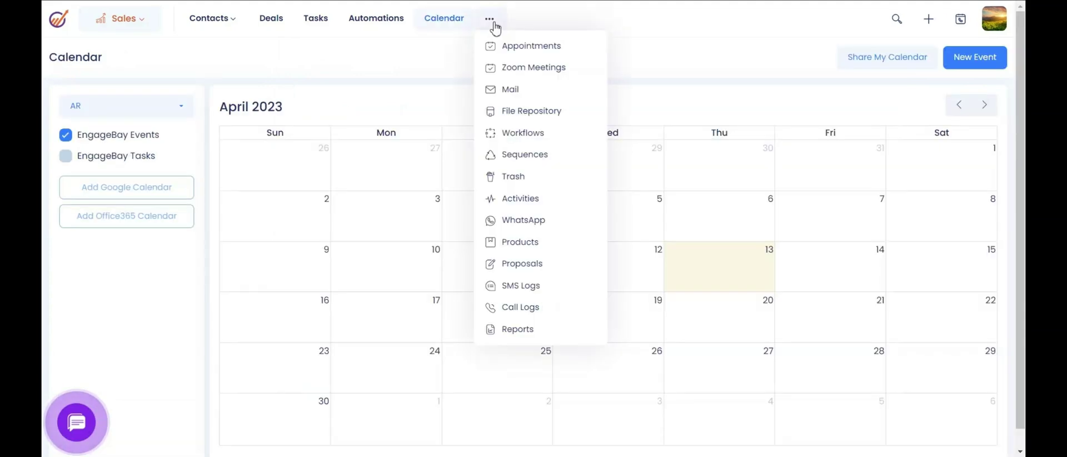
{"action": "left_click", "coordinate": [505, 332]}
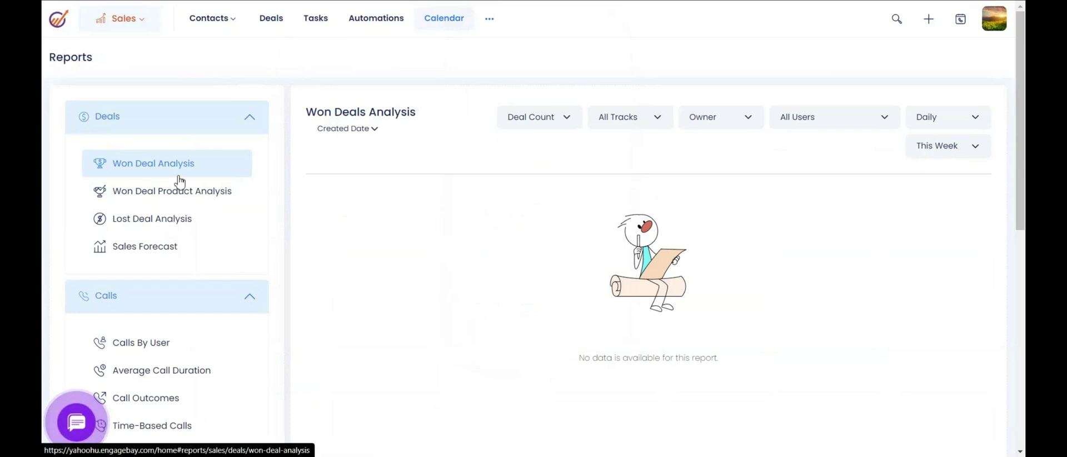
{"action": "left_click", "coordinate": [158, 254]}
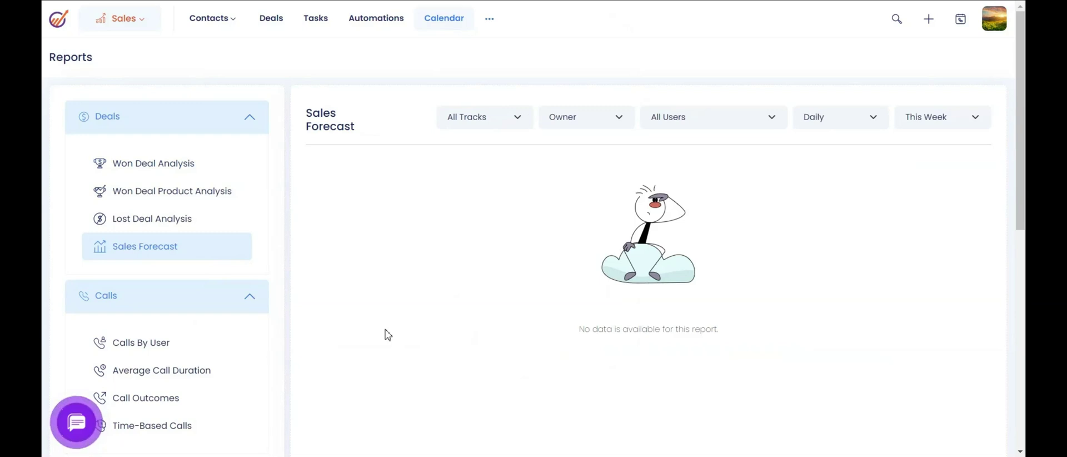
Open Won Deal Analysis, scroll its daily deal chart, and keep the All Tracks filter
{"action": "left_click", "coordinate": [153, 163]}
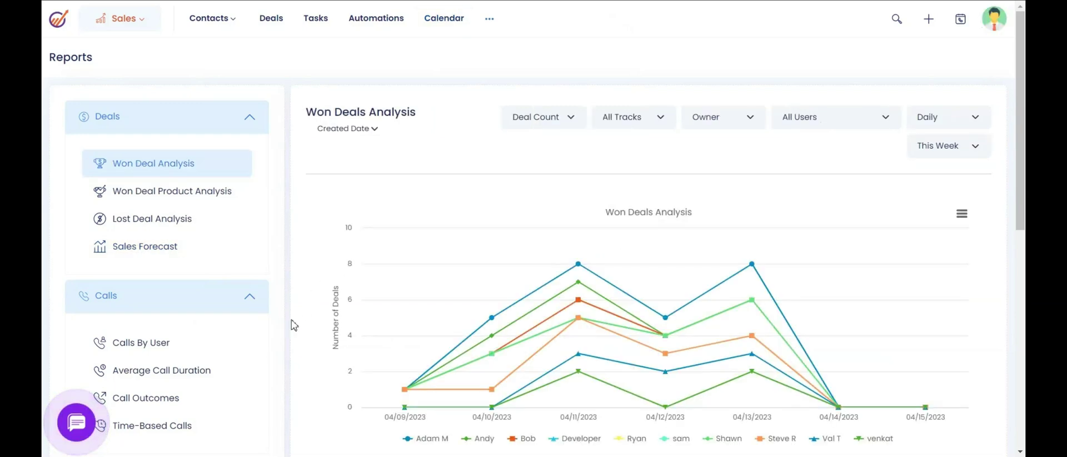
{"action": "mouse_move", "coordinate": [426, 332]}
{"action": "double_click", "coordinate": [381, 165]}
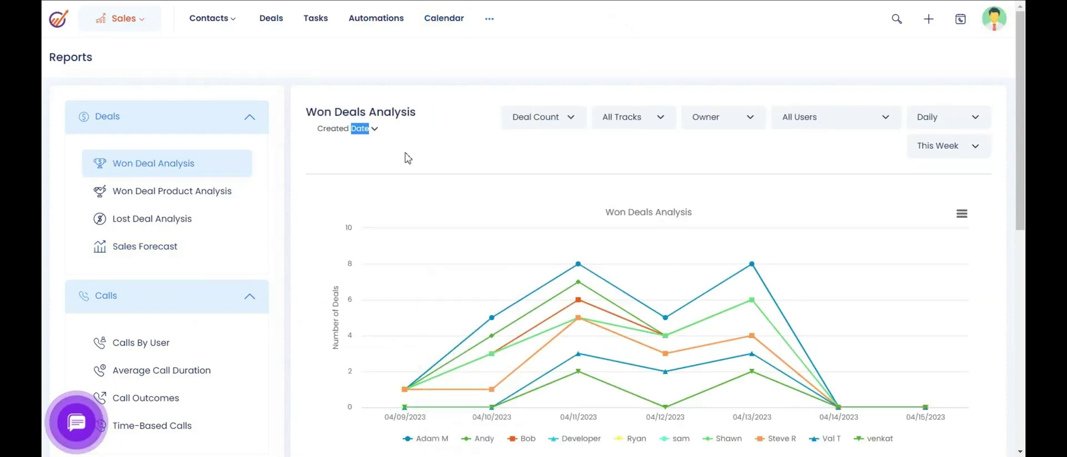
{"action": "scroll", "coordinate": [359, 175], "scroll_direction": "down", "scroll_amount": 1}
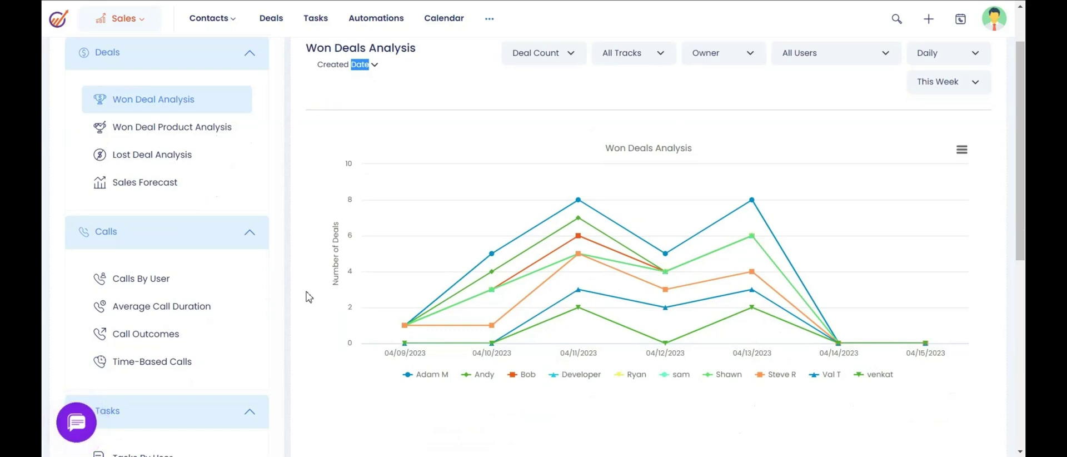
{"action": "scroll", "coordinate": [309, 297], "scroll_direction": "down", "scroll_amount": 1}
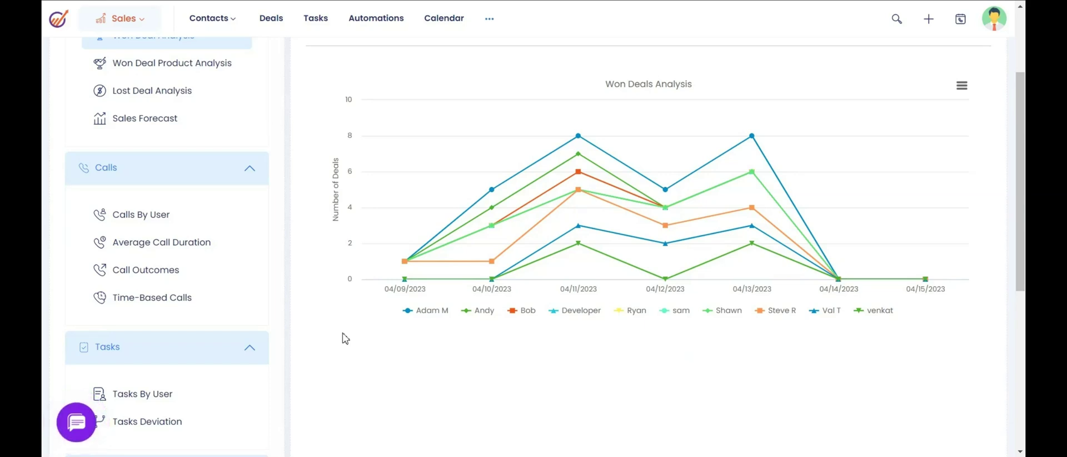
{"action": "scroll", "coordinate": [345, 337], "scroll_direction": "down", "scroll_amount": 3}
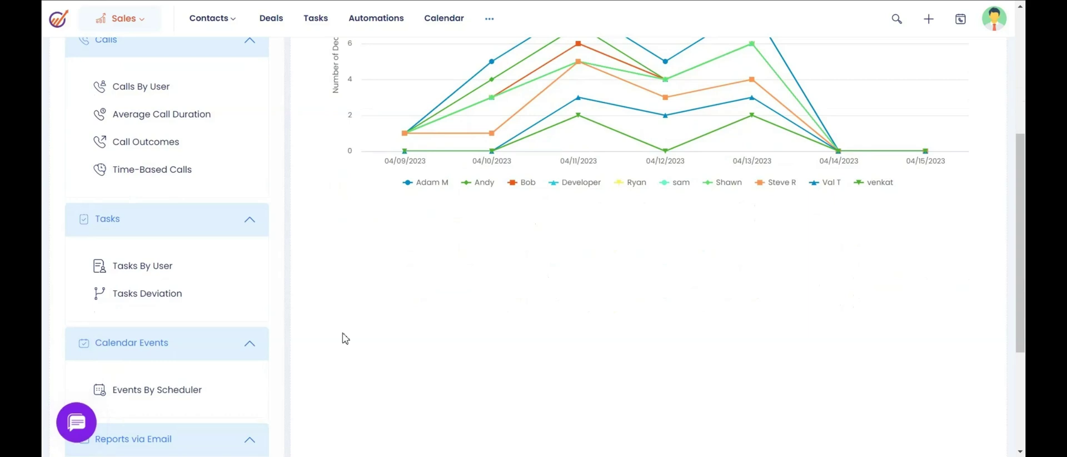
{"action": "scroll", "coordinate": [345, 338], "scroll_direction": "down", "scroll_amount": 1}
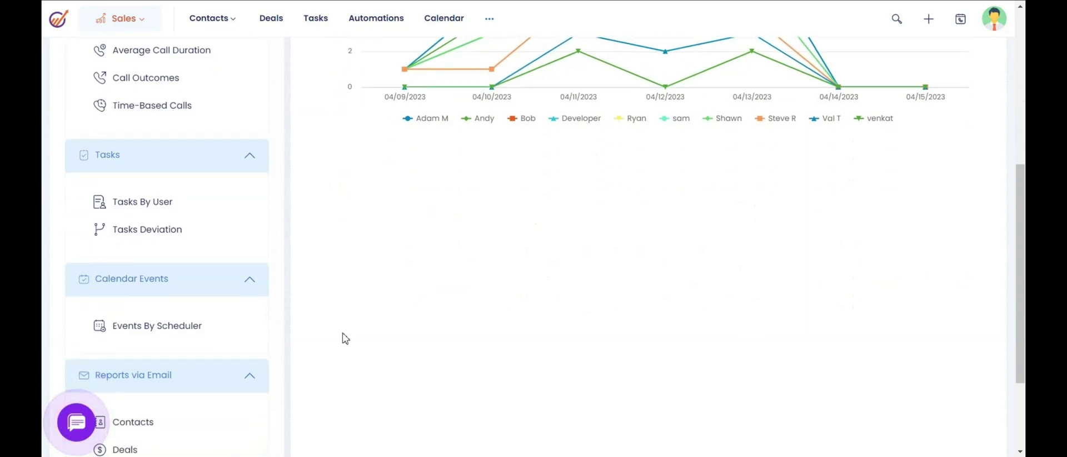
{"action": "scroll", "coordinate": [345, 338], "scroll_direction": "up", "scroll_amount": 1}
{"action": "scroll", "coordinate": [345, 338], "scroll_direction": "up", "scroll_amount": 4}
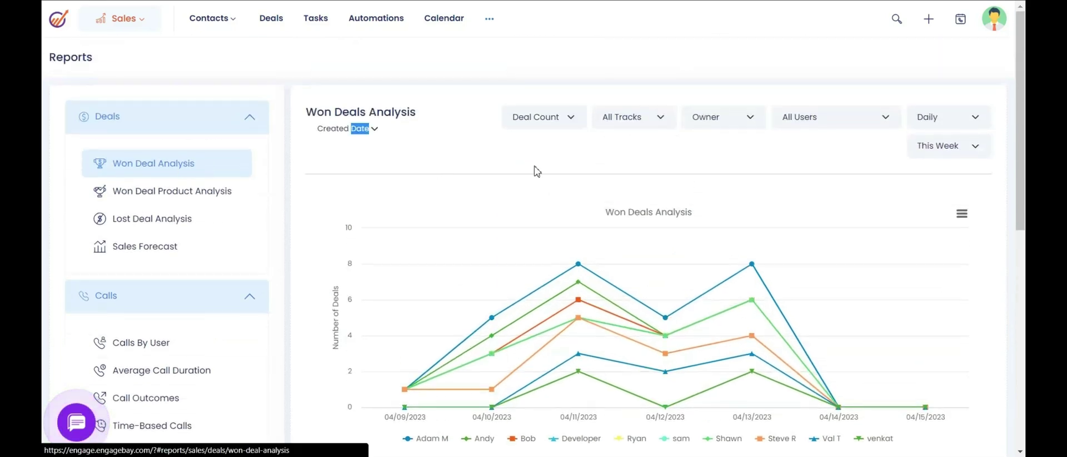
{"action": "left_click", "coordinate": [660, 125]}
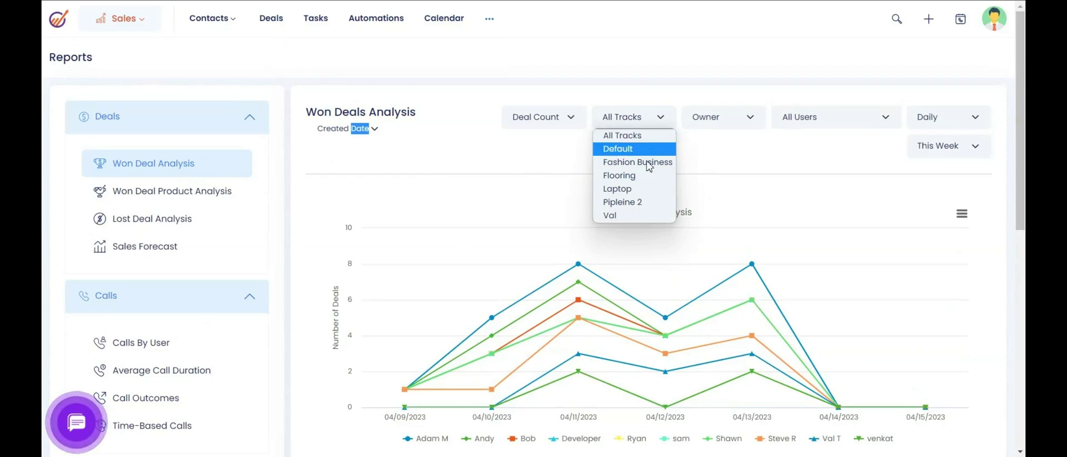
{"action": "left_click", "coordinate": [714, 153]}
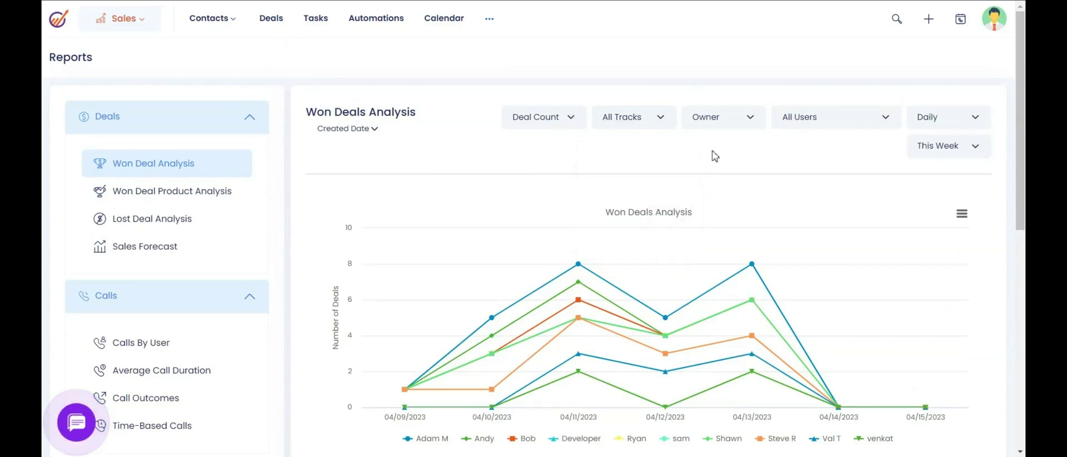
{"action": "left_click", "coordinate": [183, 246]}
Show the Calls by User report for Last Week
{"action": "left_click", "coordinate": [161, 344]}
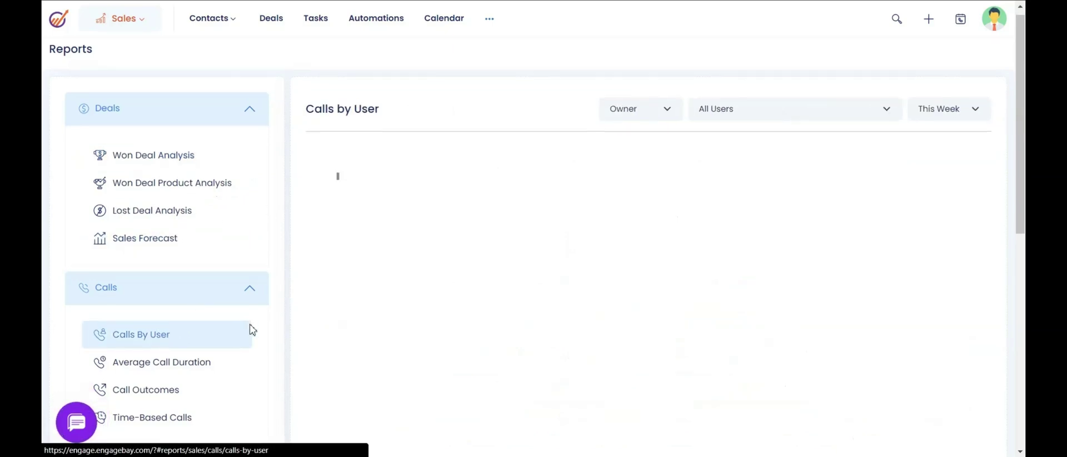
{"action": "scroll", "coordinate": [256, 323], "scroll_direction": "down", "scroll_amount": 2}
{"action": "scroll", "coordinate": [261, 311], "scroll_direction": "down", "scroll_amount": 1}
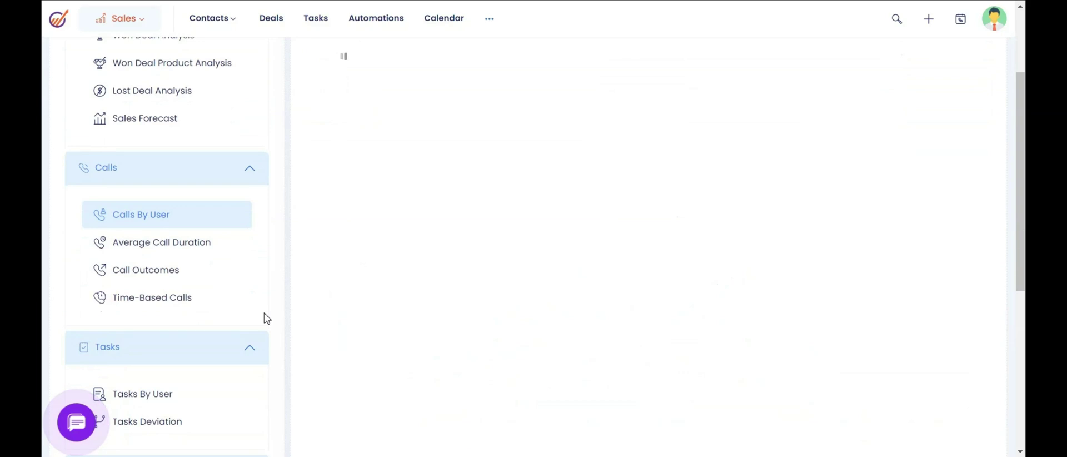
{"action": "scroll", "coordinate": [967, 150], "scroll_direction": "up", "scroll_amount": 2}
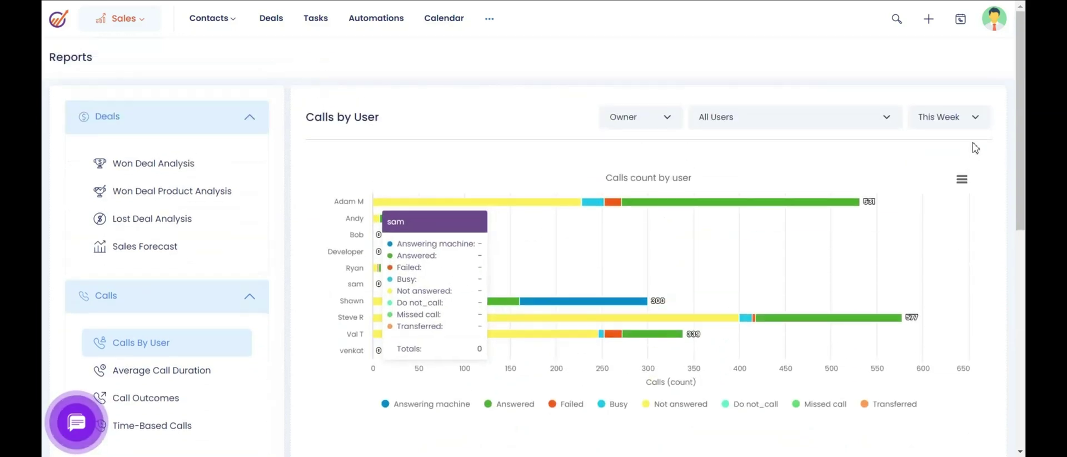
{"action": "left_click", "coordinate": [955, 117]}
{"action": "left_click", "coordinate": [933, 178]}
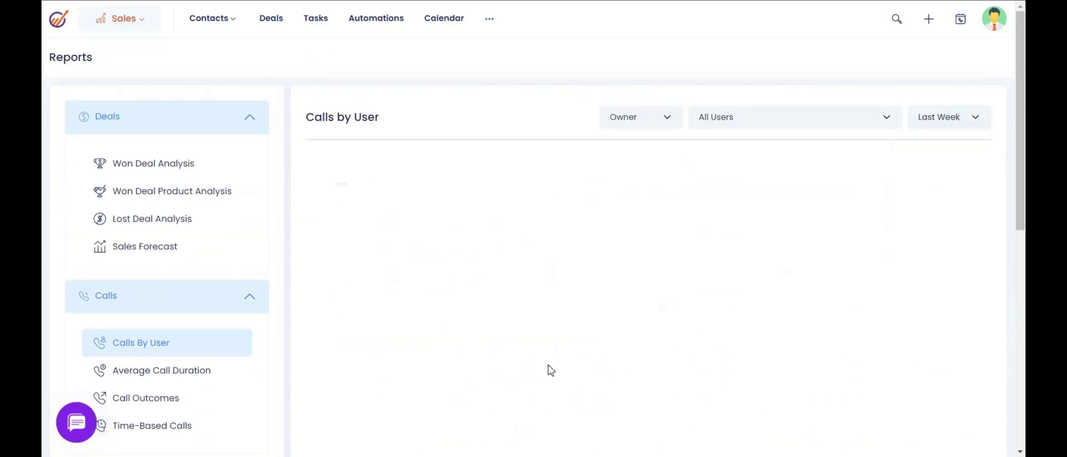
Step through Average Call Duration, Call Outcomes, Time-Based Calls and Tasks Deviation reports
{"action": "left_click", "coordinate": [156, 374]}
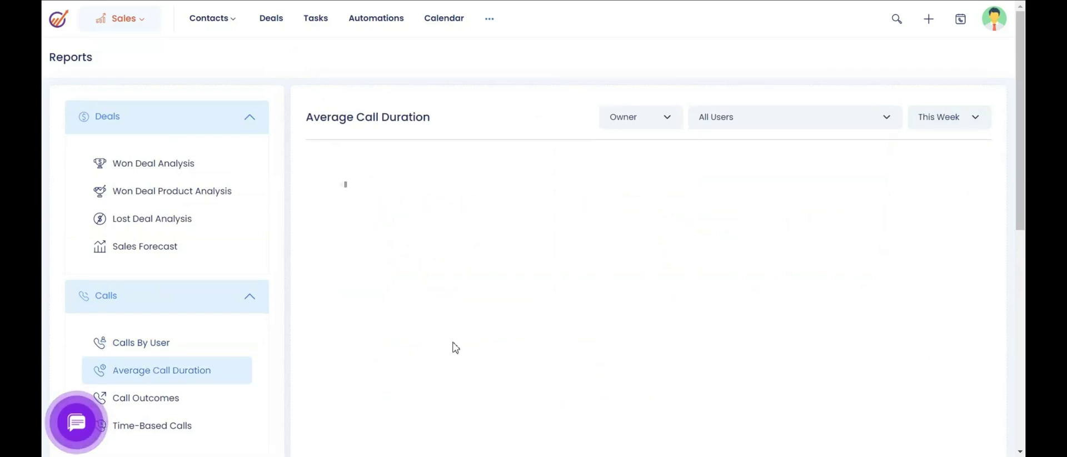
{"action": "scroll", "coordinate": [245, 326], "scroll_direction": "down", "scroll_amount": 3}
{"action": "left_click", "coordinate": [179, 269]}
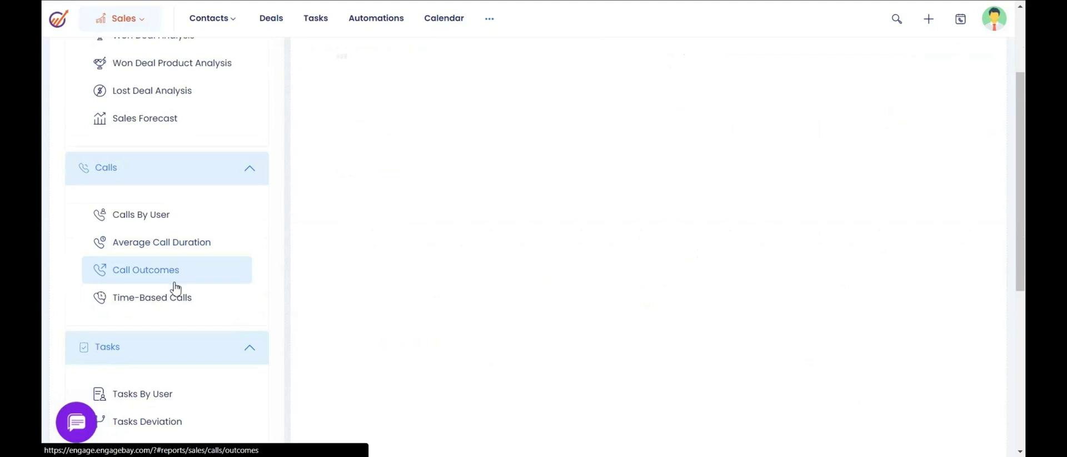
{"action": "left_click", "coordinate": [169, 305]}
{"action": "scroll", "coordinate": [222, 308], "scroll_direction": "down", "scroll_amount": 3}
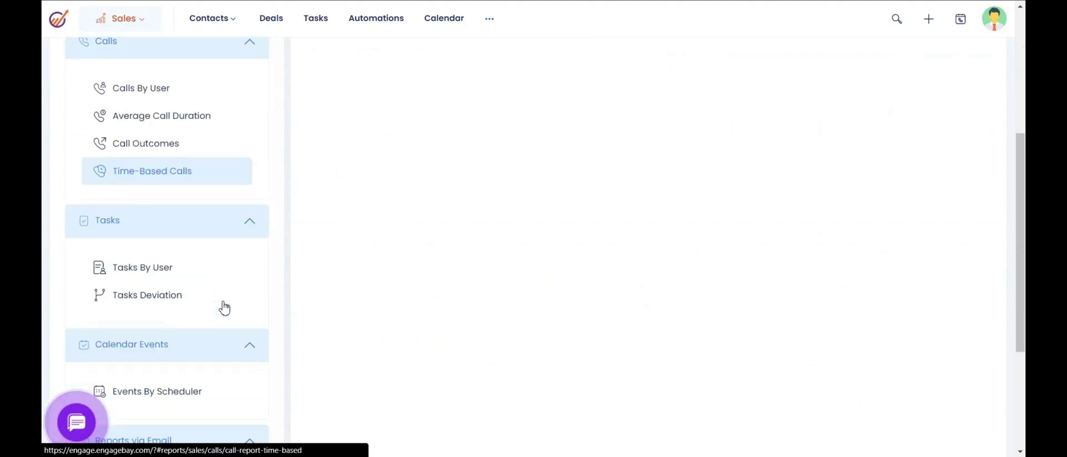
{"action": "left_click", "coordinate": [180, 297]}
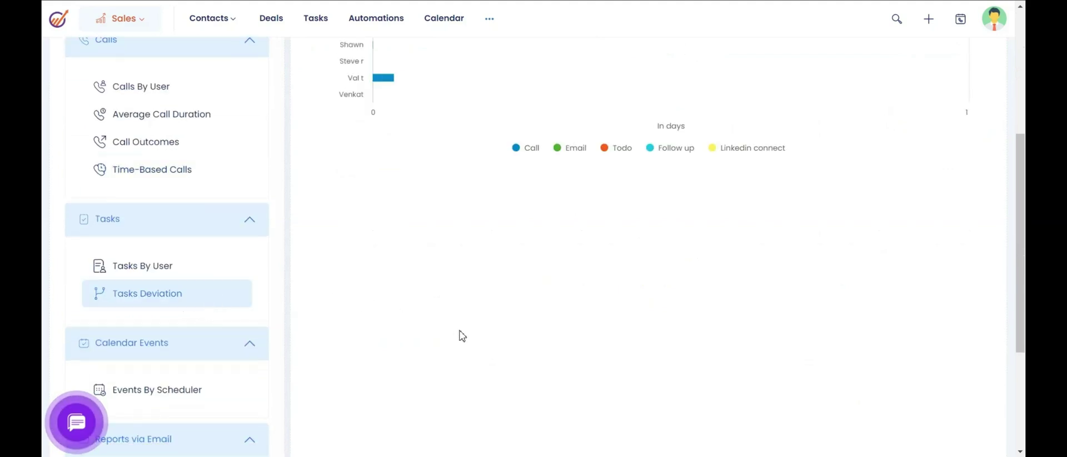
{"action": "scroll", "coordinate": [388, 336], "scroll_direction": "down", "scroll_amount": 4}
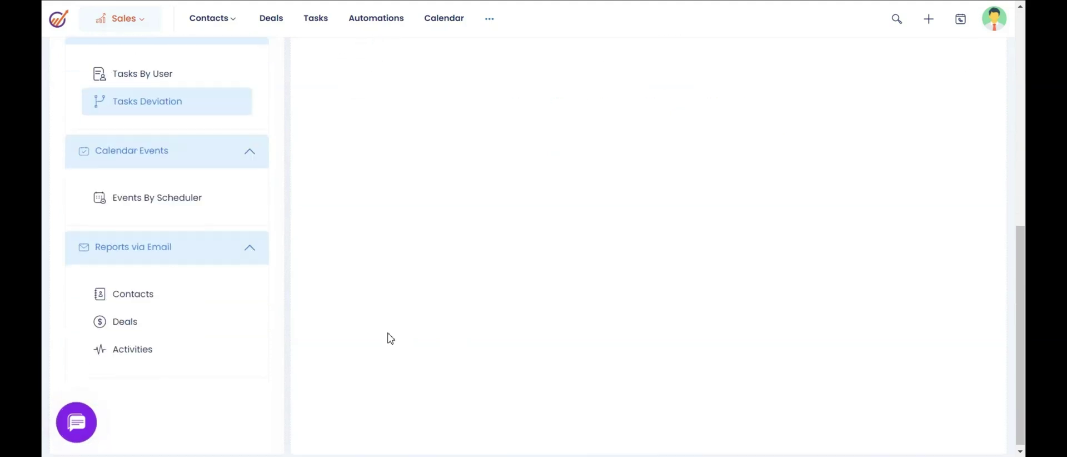
Create a new contacts email report named 'report'
{"action": "left_click", "coordinate": [144, 296]}
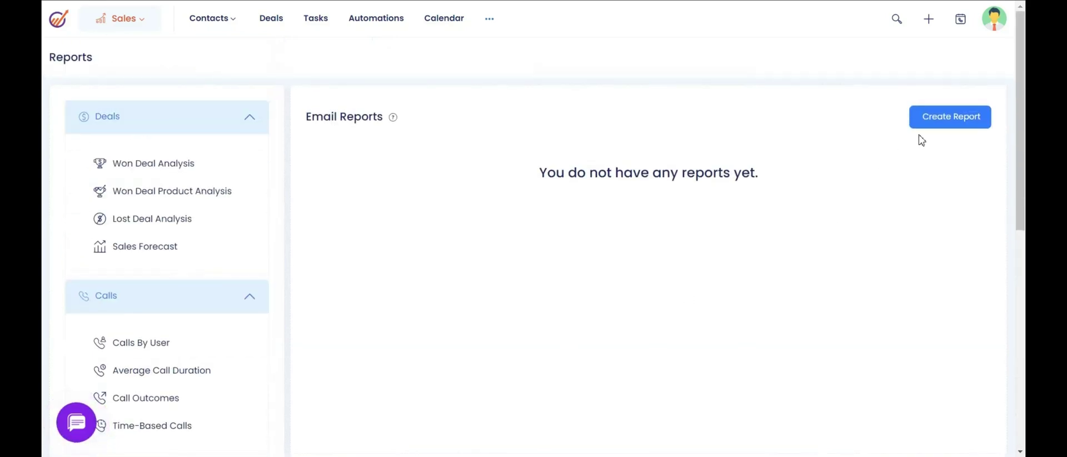
{"action": "left_click", "coordinate": [934, 124]}
{"action": "left_click", "coordinate": [435, 187]}
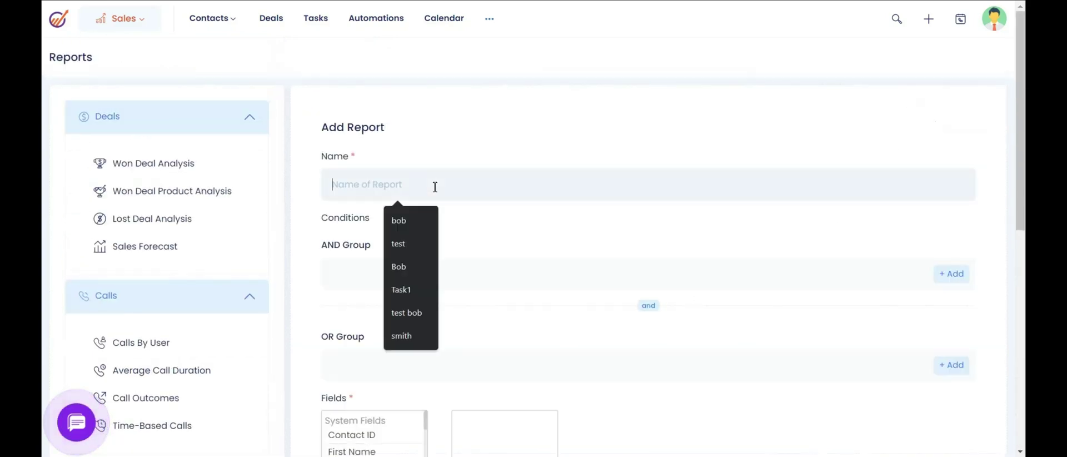
{"action": "type", "text": "report"}
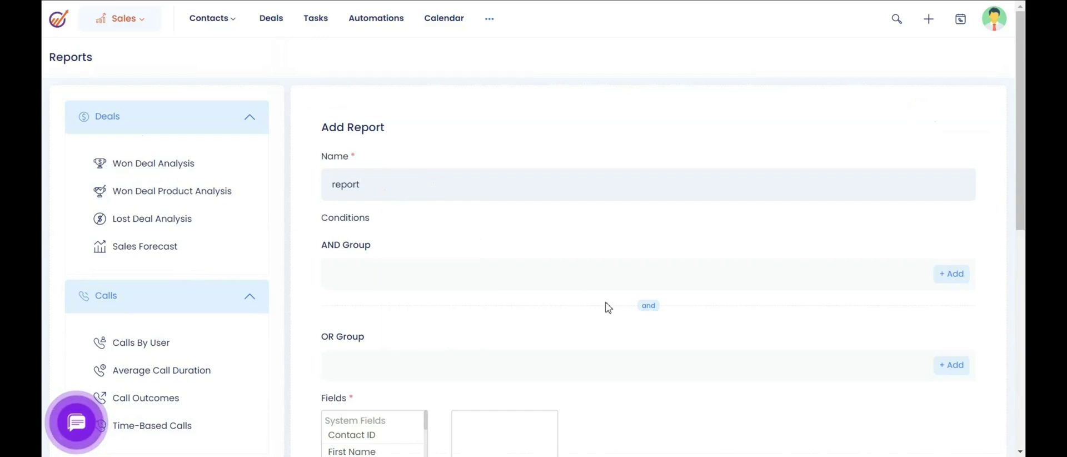
Add an AND condition: Created Date is Today
{"action": "left_click", "coordinate": [951, 273]}
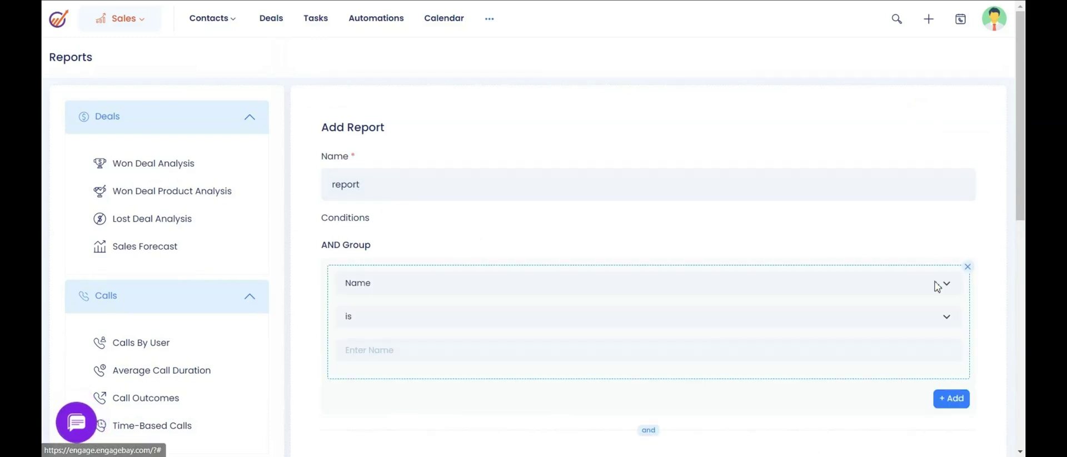
{"action": "scroll", "coordinate": [403, 261], "scroll_direction": "down", "scroll_amount": 1}
{"action": "left_click", "coordinate": [382, 216]}
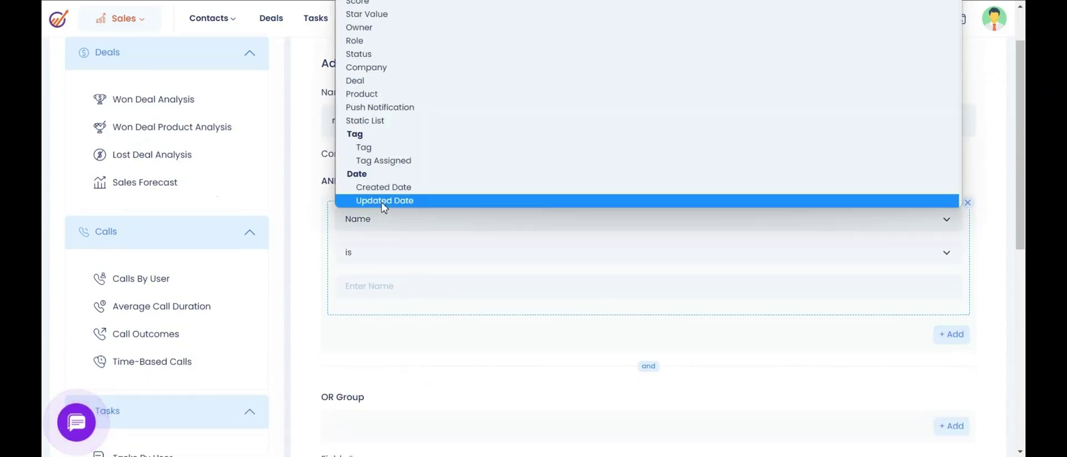
{"action": "left_click", "coordinate": [382, 202]}
{"action": "left_click", "coordinate": [397, 217]}
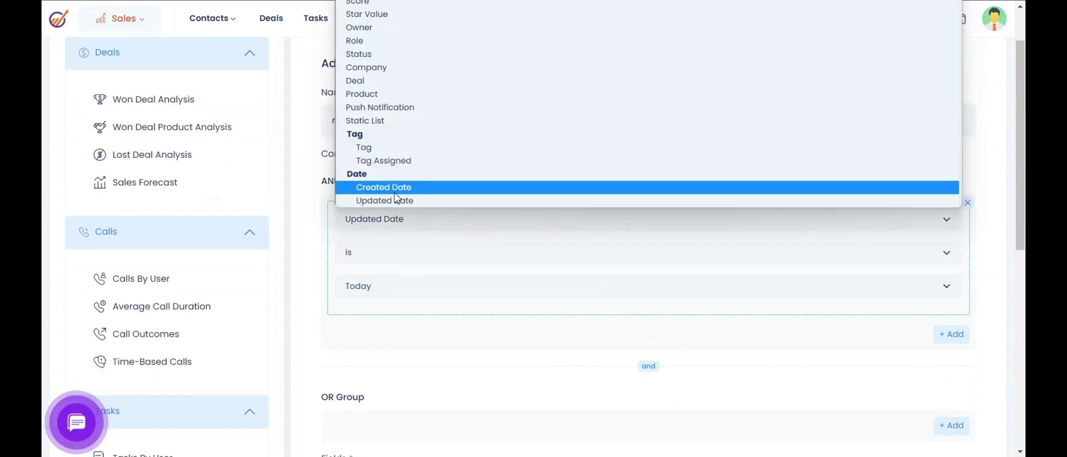
{"action": "left_click", "coordinate": [396, 189]}
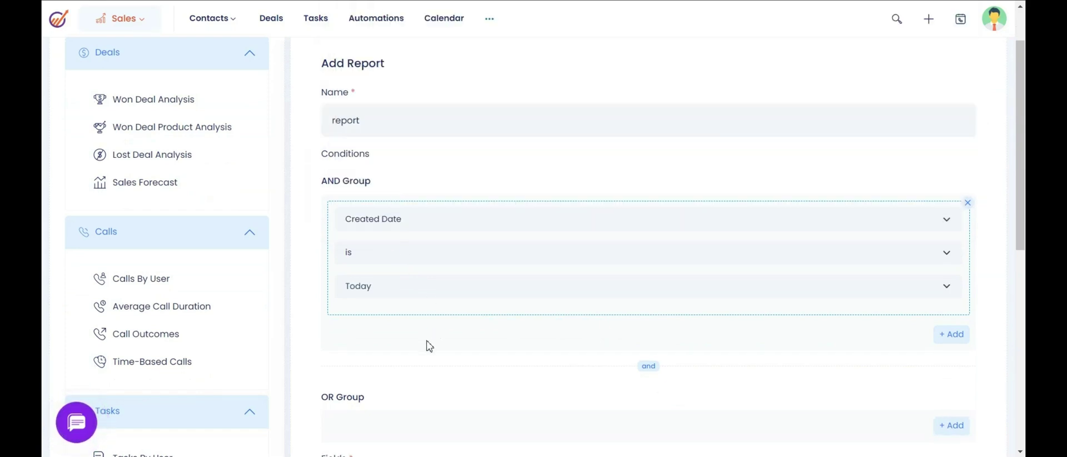
{"action": "scroll", "coordinate": [429, 346], "scroll_direction": "down", "scroll_amount": 3}
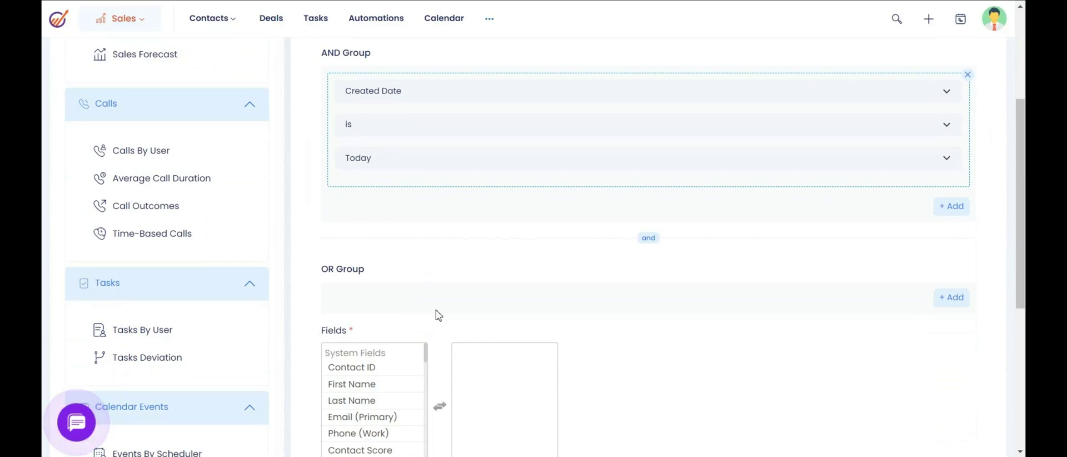
{"action": "scroll", "coordinate": [436, 309], "scroll_direction": "down", "scroll_amount": 3}
Add First Name, Phone (Work), Contact Owner and Company to the report's fields
{"action": "left_click", "coordinate": [372, 305]}
{"action": "left_click", "coordinate": [374, 290]}
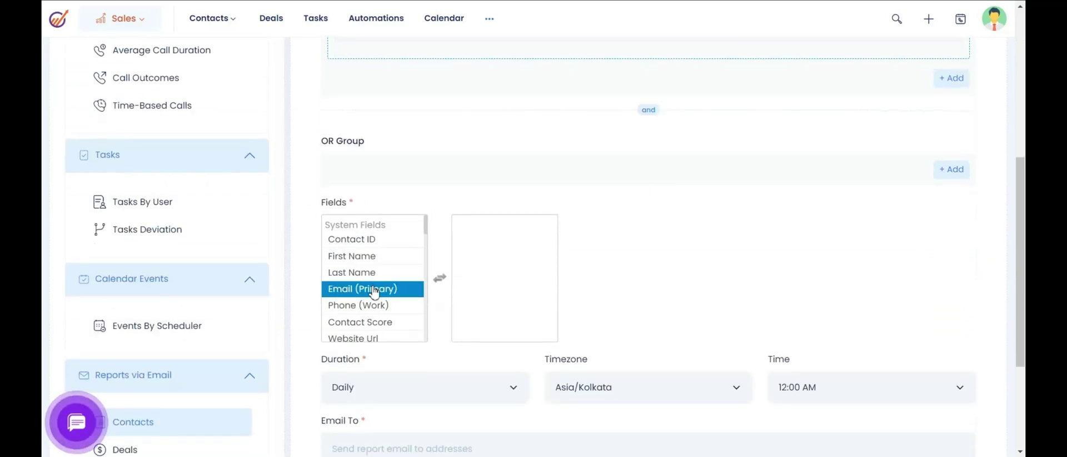
{"action": "left_click", "coordinate": [373, 256]}
{"action": "double_click", "coordinate": [374, 256]}
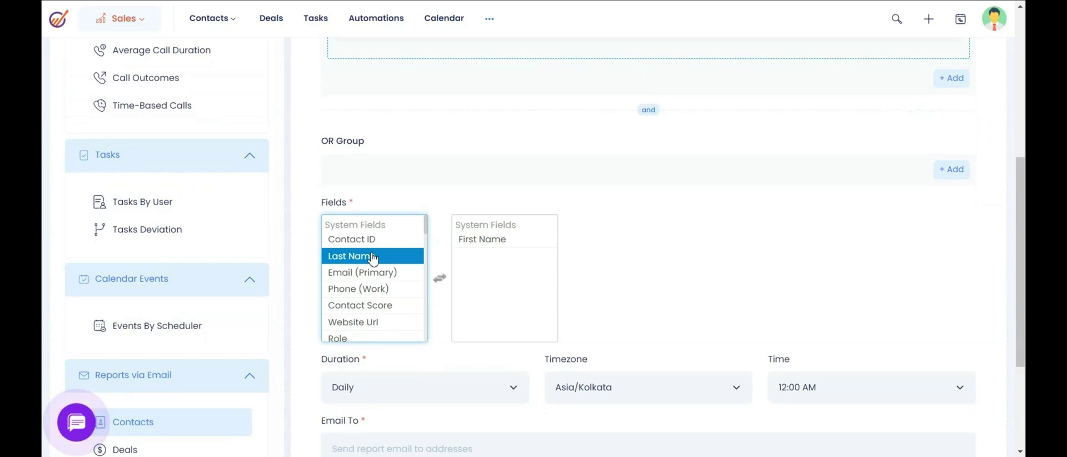
{"action": "left_click", "coordinate": [376, 271]}
{"action": "left_click", "coordinate": [366, 294]}
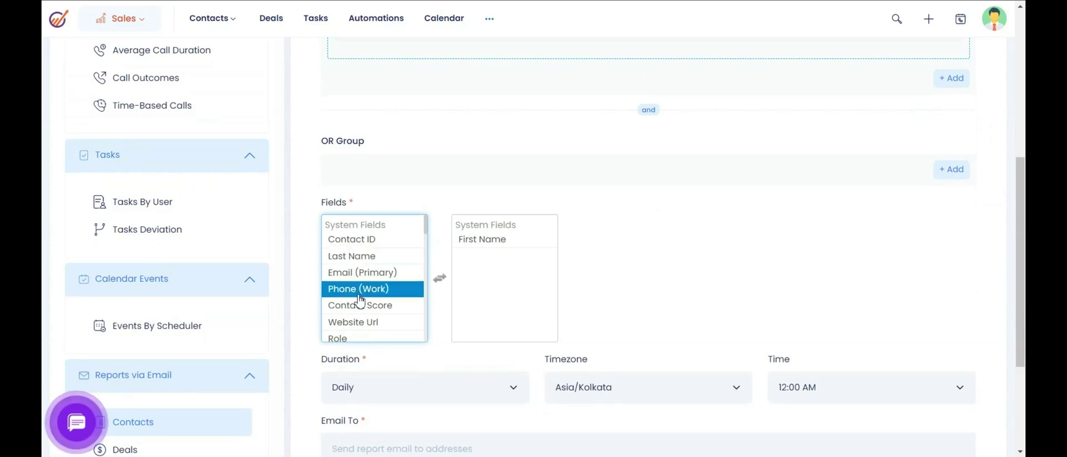
{"action": "double_click", "coordinate": [364, 296]}
{"action": "left_click", "coordinate": [364, 337]}
{"action": "double_click", "coordinate": [364, 336]}
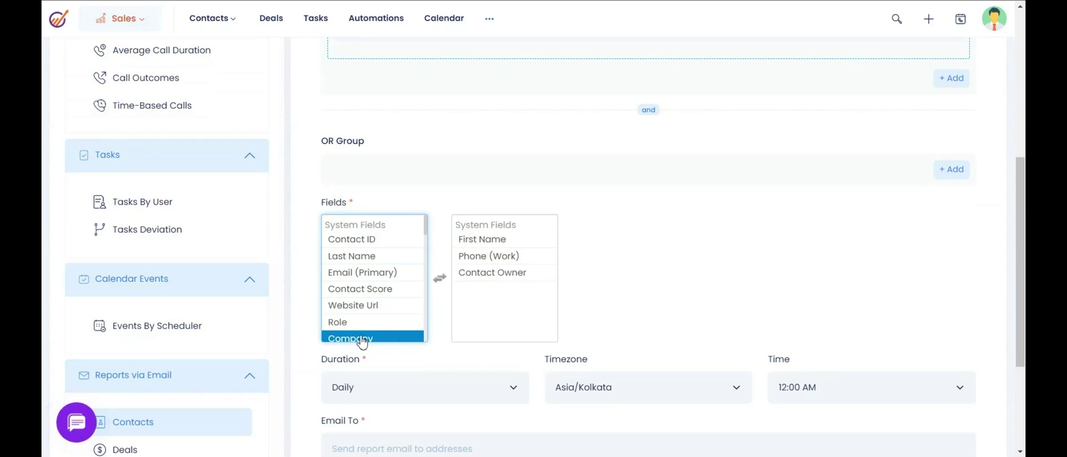
{"action": "double_click", "coordinate": [364, 336]}
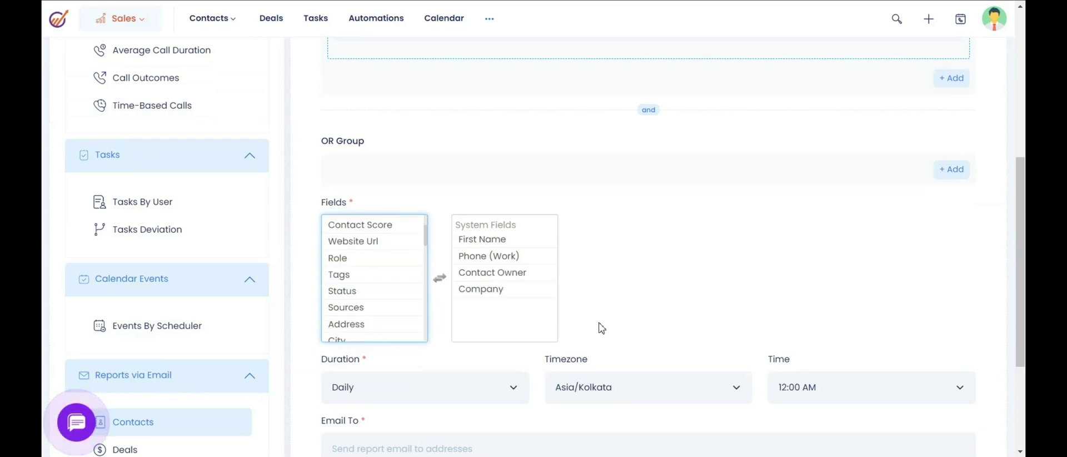
{"action": "scroll", "coordinate": [600, 326], "scroll_direction": "down", "scroll_amount": 3}
Keep the schedule at Daily with the Asia/Kolkata timezone
{"action": "left_click", "coordinate": [507, 268]}
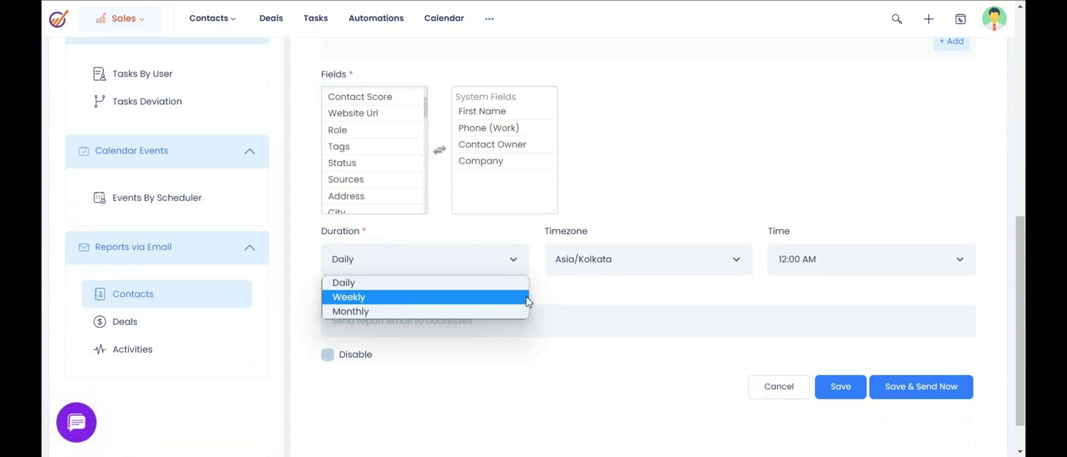
{"action": "left_click", "coordinate": [554, 299]}
{"action": "left_click", "coordinate": [687, 273]}
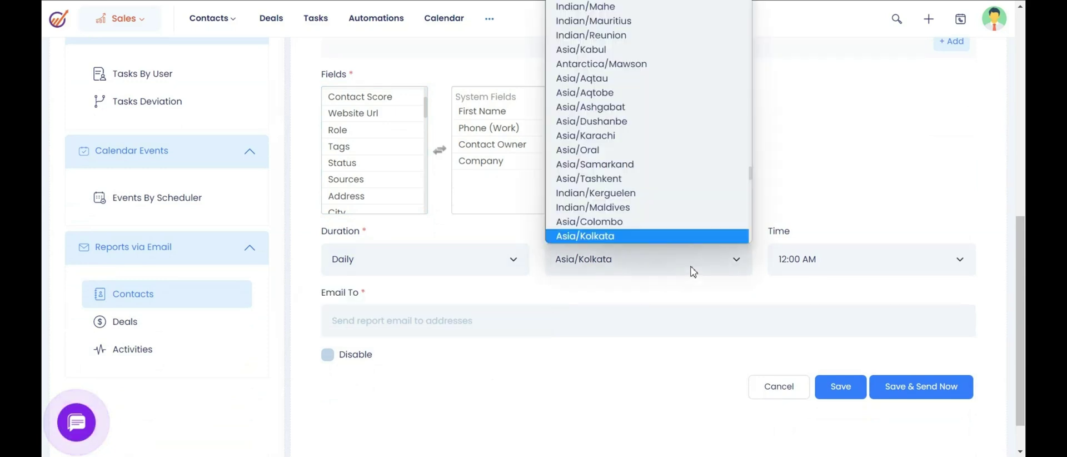
{"action": "left_click", "coordinate": [815, 264]}
{"action": "left_click", "coordinate": [519, 310]}
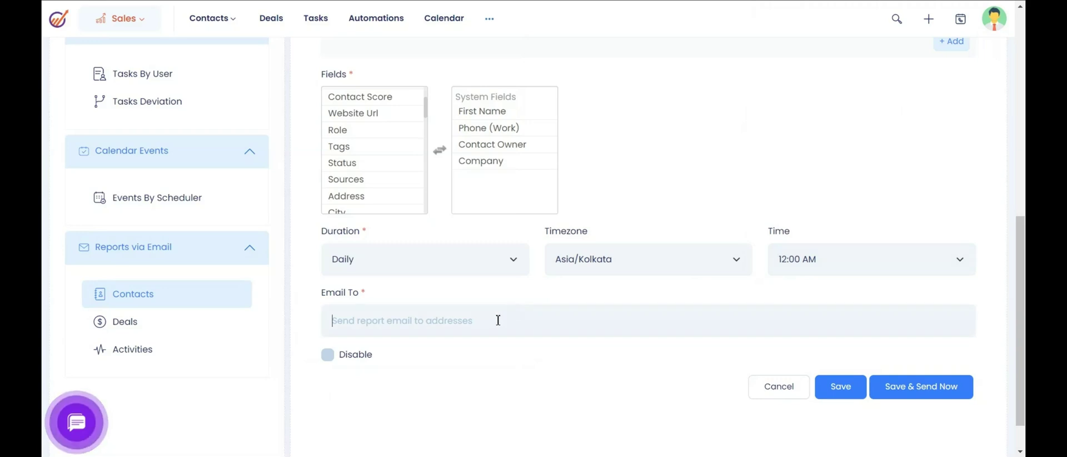